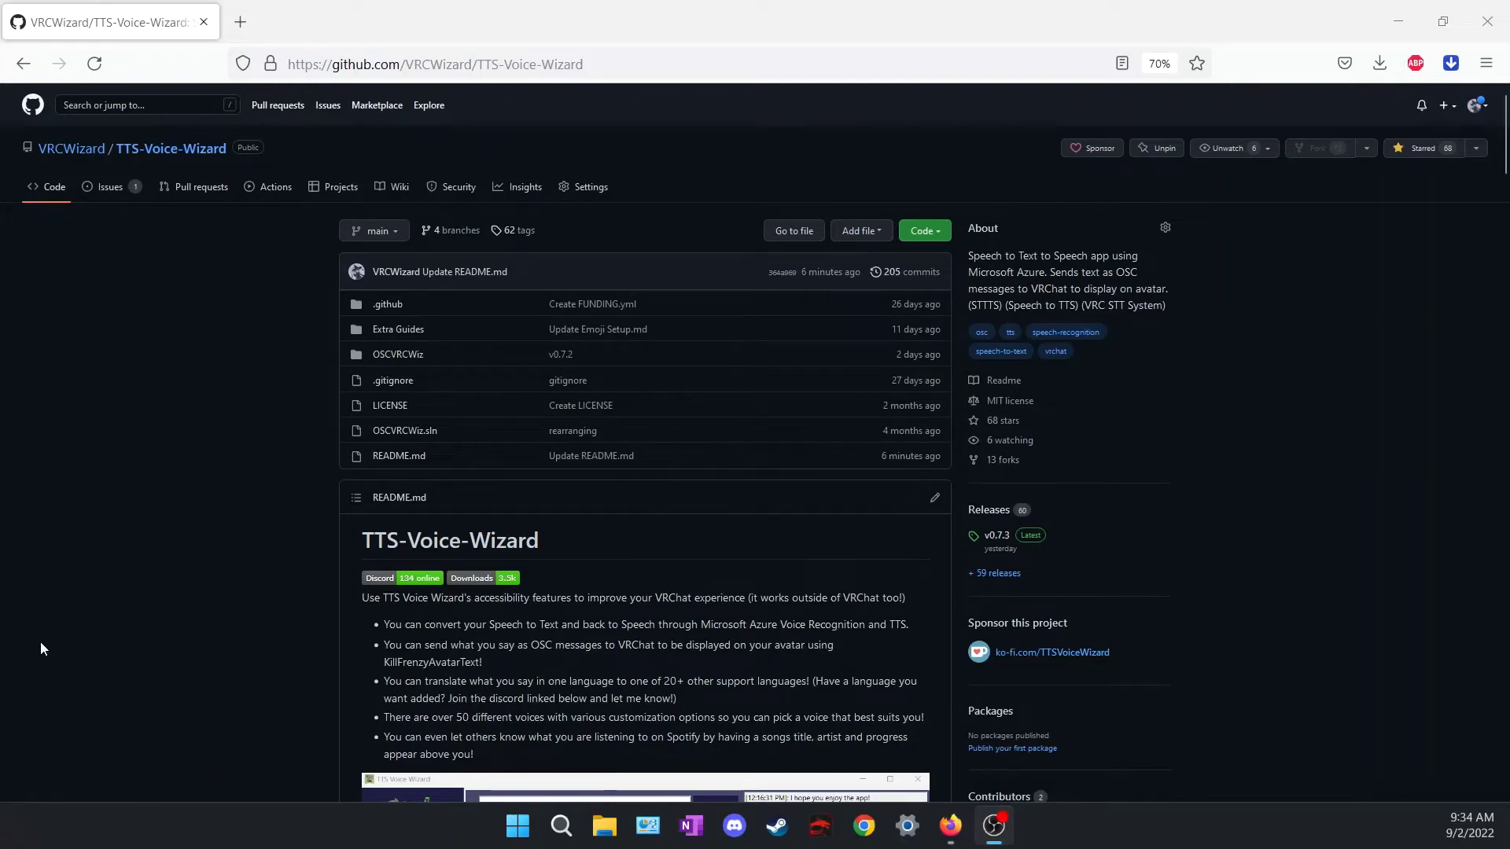
- Open the TTS-Voice-Wizard releases page through the releases link in the README's Getting Started section
{"action": "left_click", "coordinate": [623, 64]}
{"action": "left_click", "coordinate": [153, 461]}
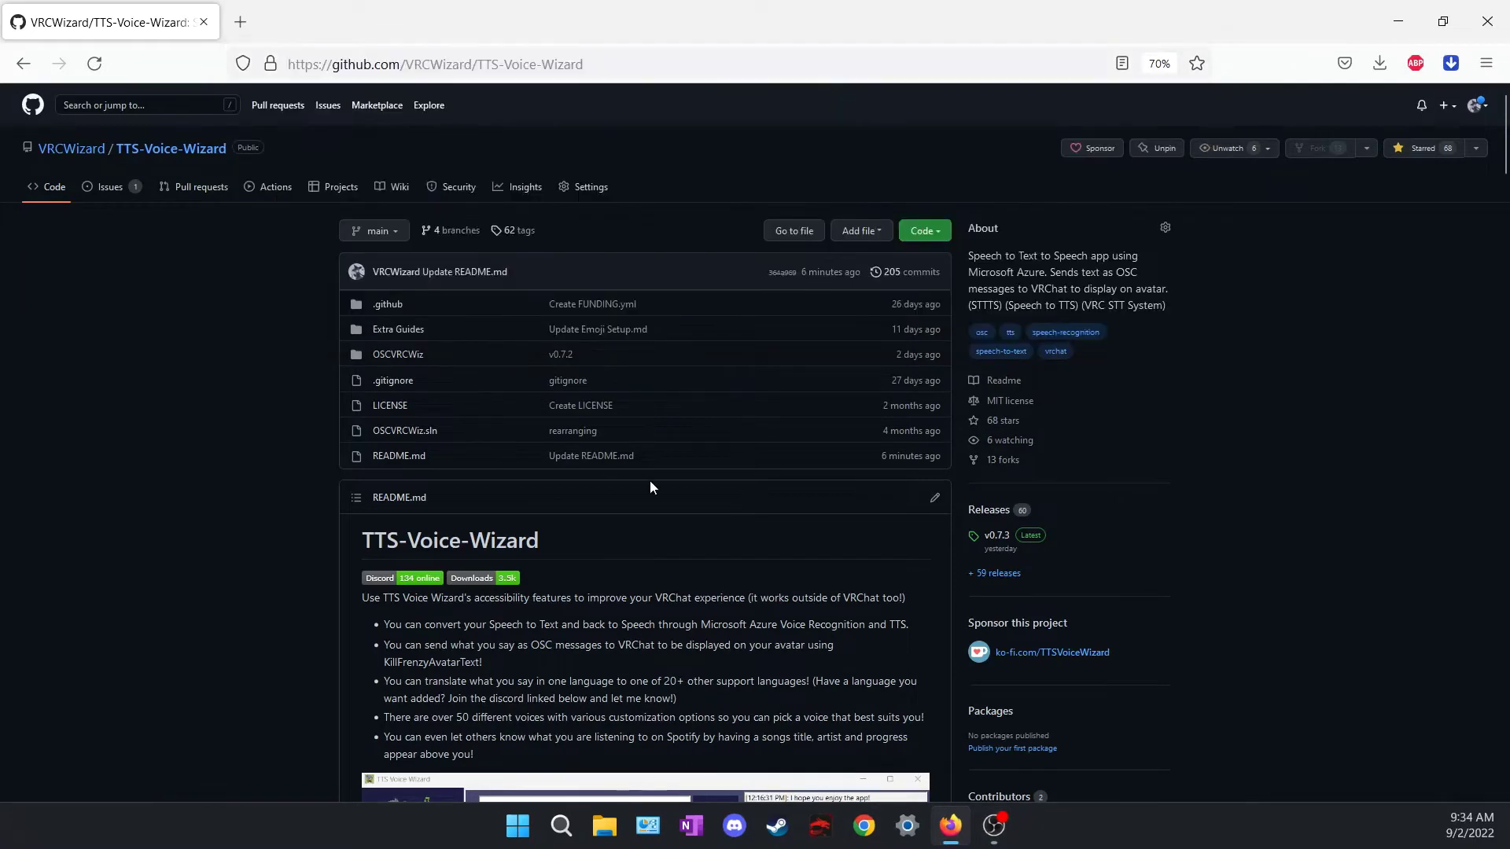
{"action": "scroll", "coordinate": [738, 494], "scroll_direction": "down", "scroll_amount": 5}
{"action": "scroll", "coordinate": [746, 500], "scroll_direction": "down", "scroll_amount": 5}
{"action": "scroll", "coordinate": [755, 498], "scroll_direction": "up", "scroll_amount": 10}
{"action": "scroll", "coordinate": [819, 550], "scroll_direction": "down", "scroll_amount": 15}
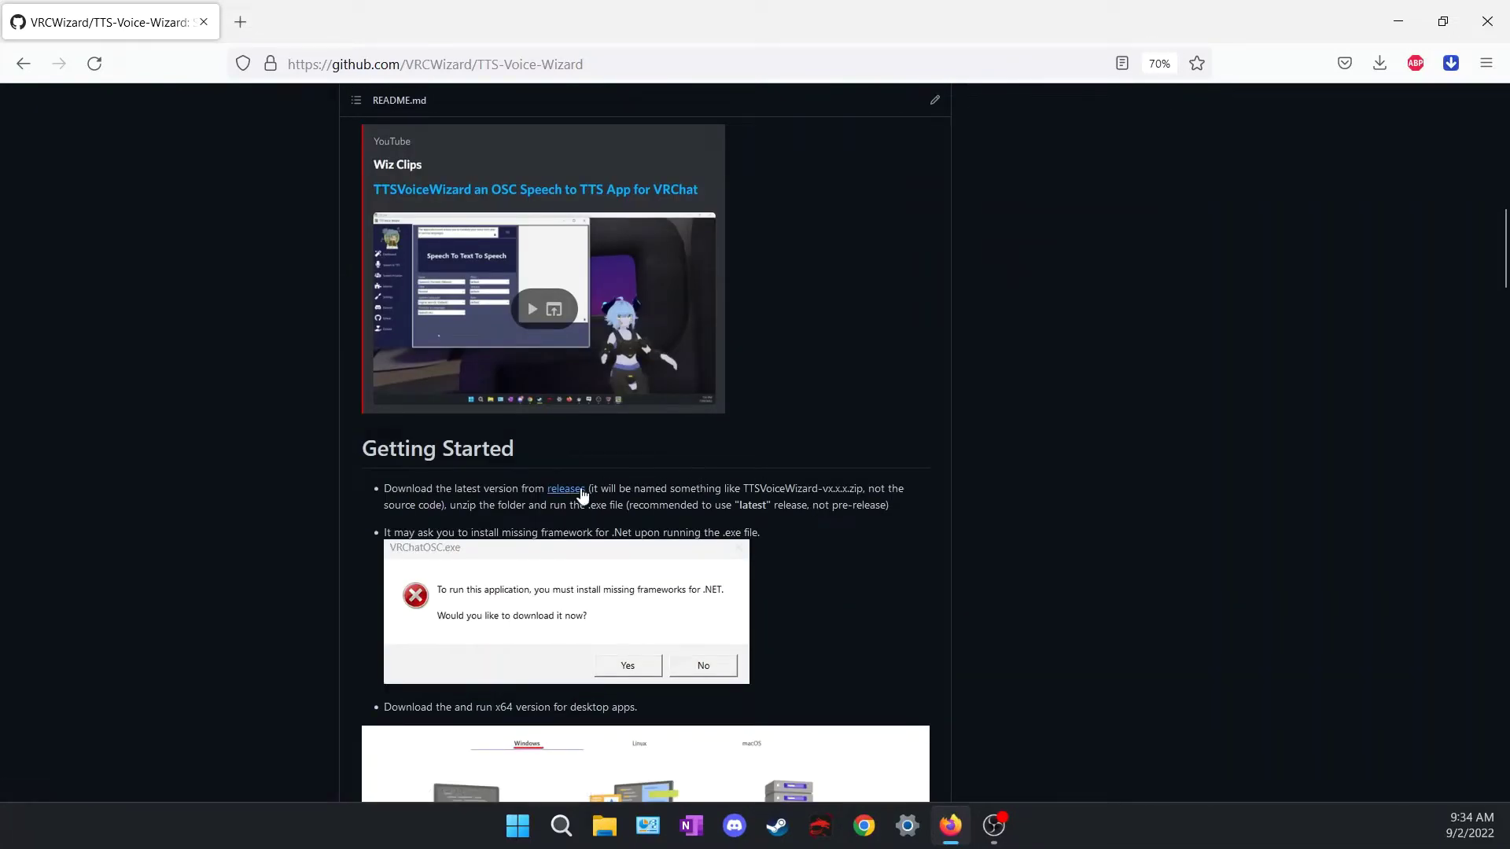
{"action": "left_click", "coordinate": [571, 496]}
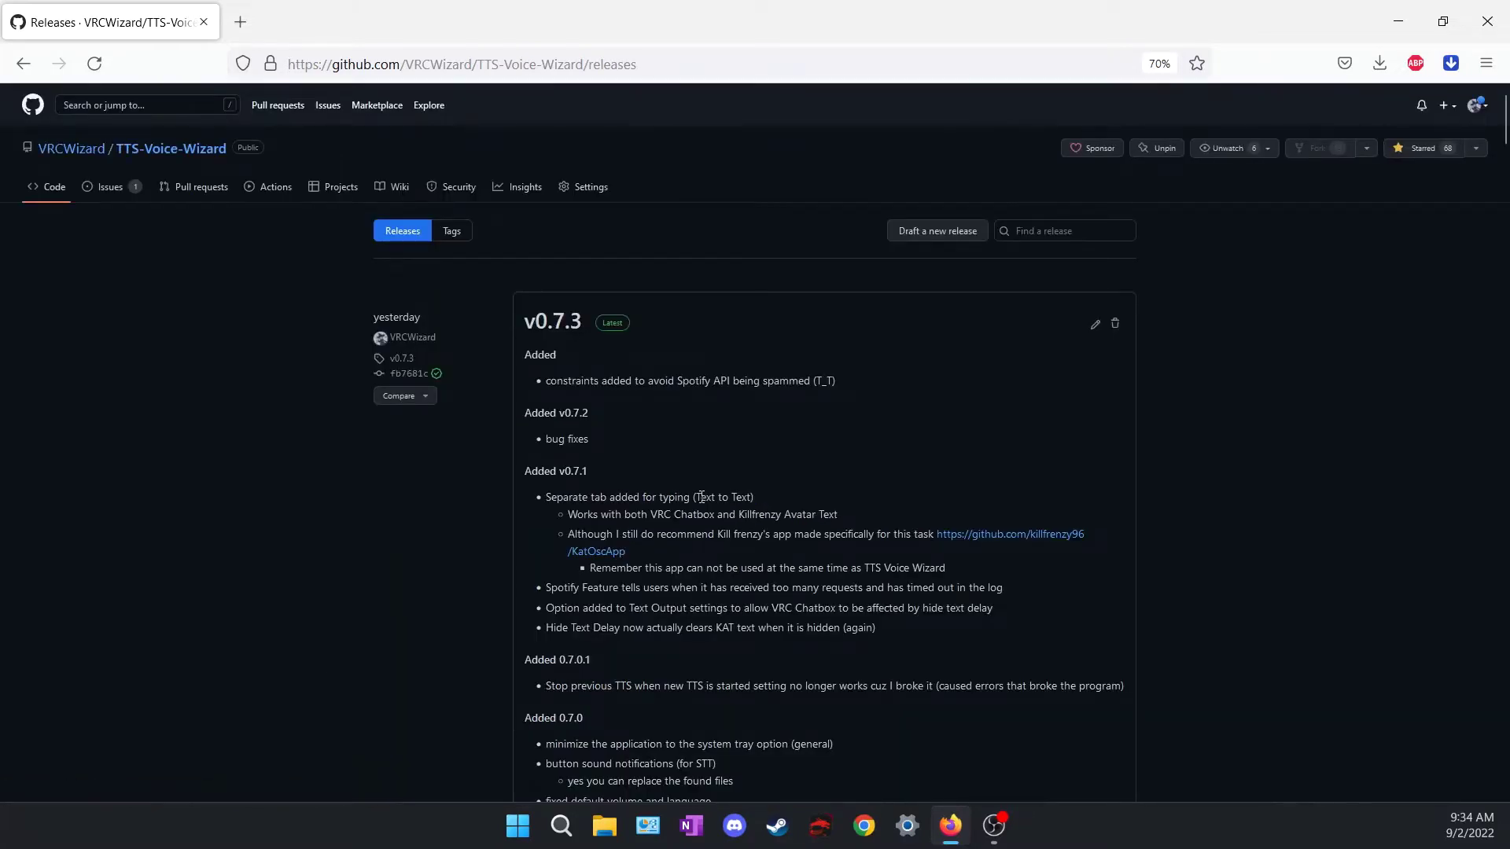
- Download TTSVoiceWizard-v0.7.3.zip from the assets of the latest release
{"action": "scroll", "coordinate": [700, 497], "scroll_direction": "down", "scroll_amount": 8}
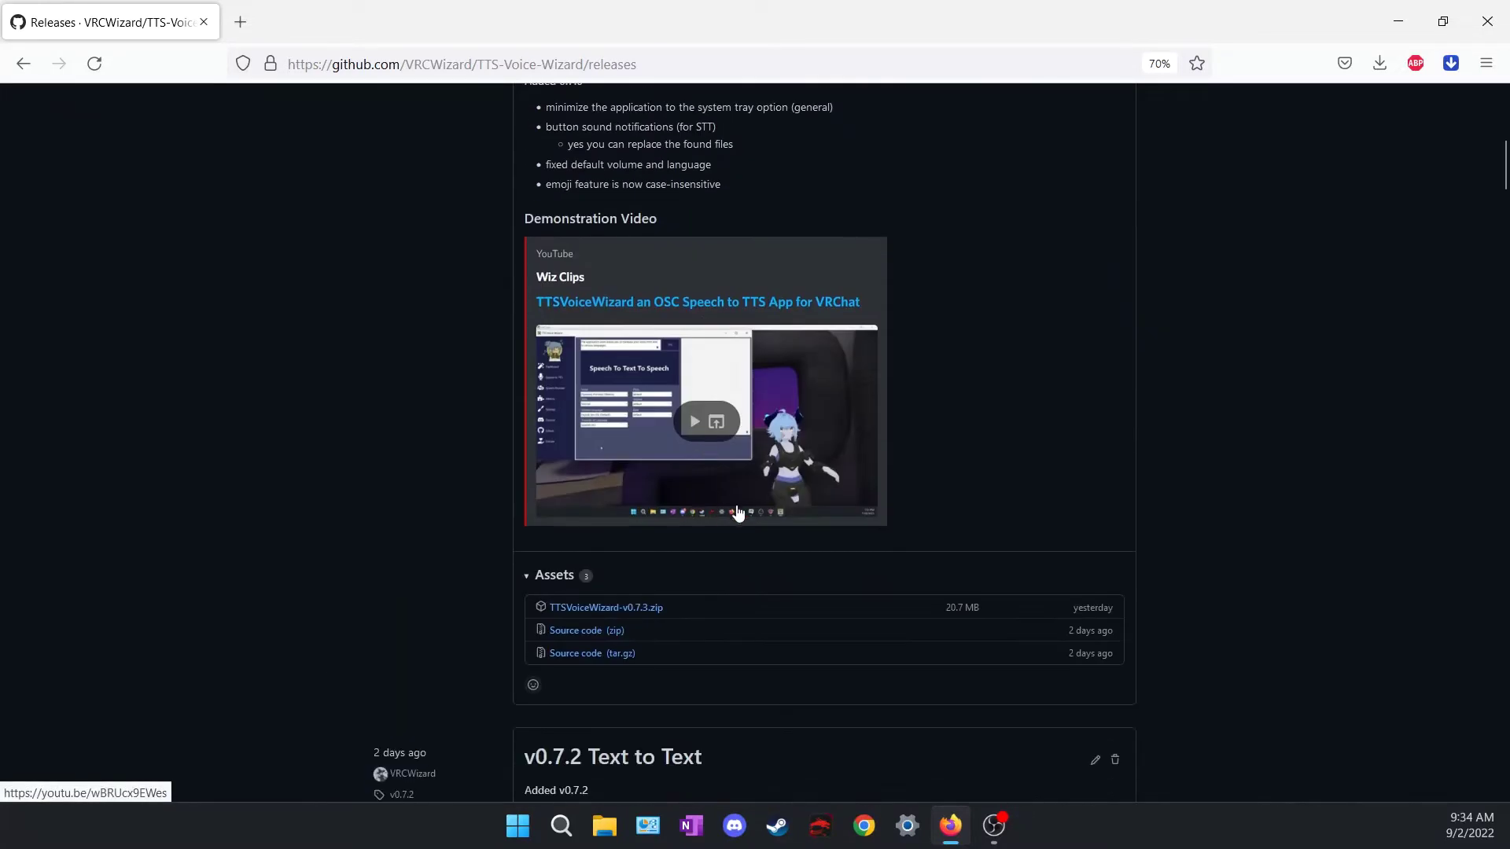
{"action": "left_click", "coordinate": [636, 610]}
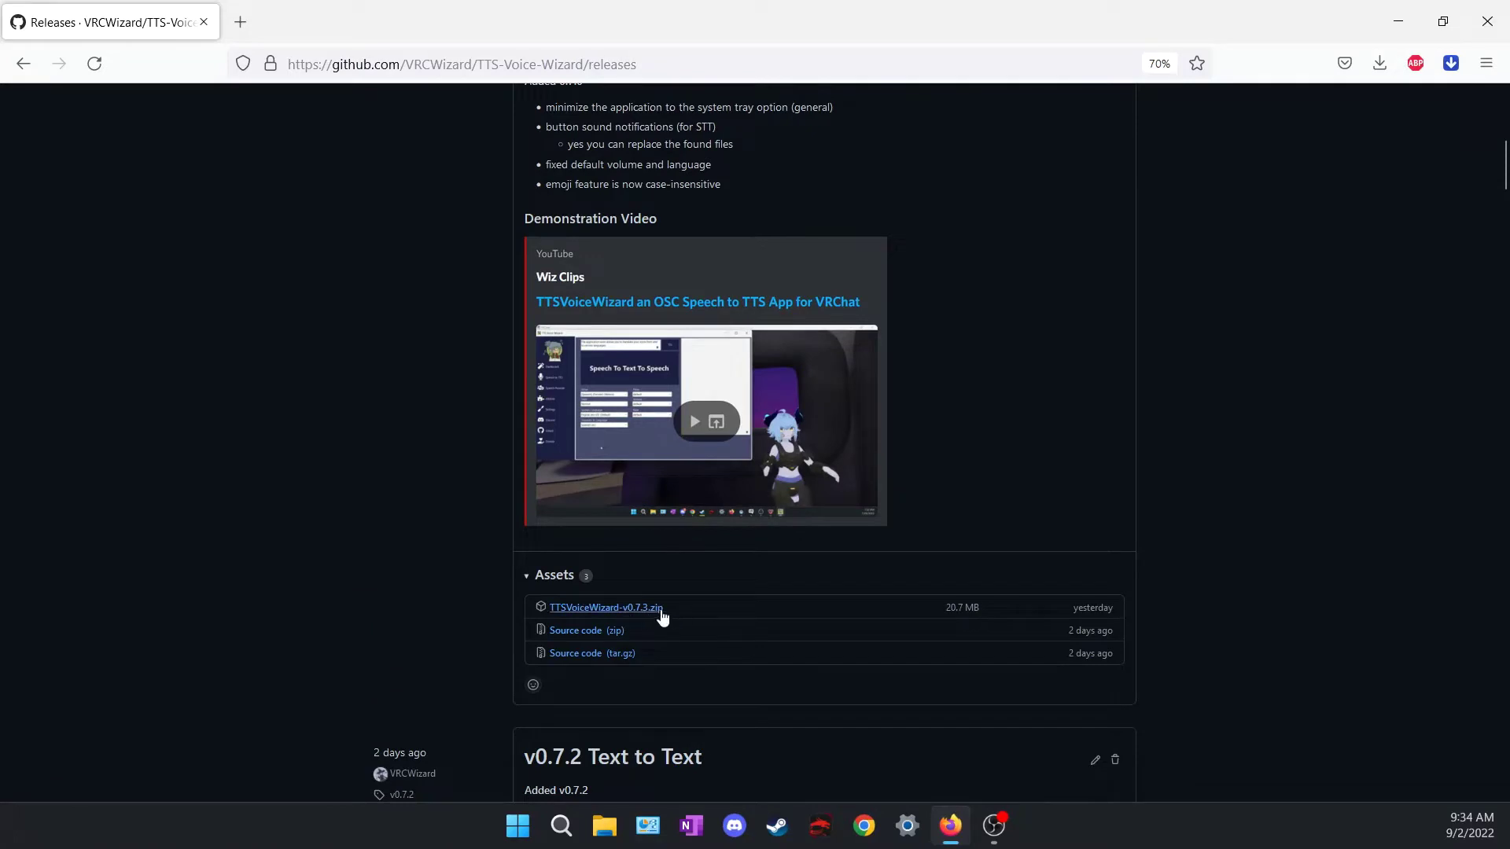
{"action": "left_click", "coordinate": [610, 607]}
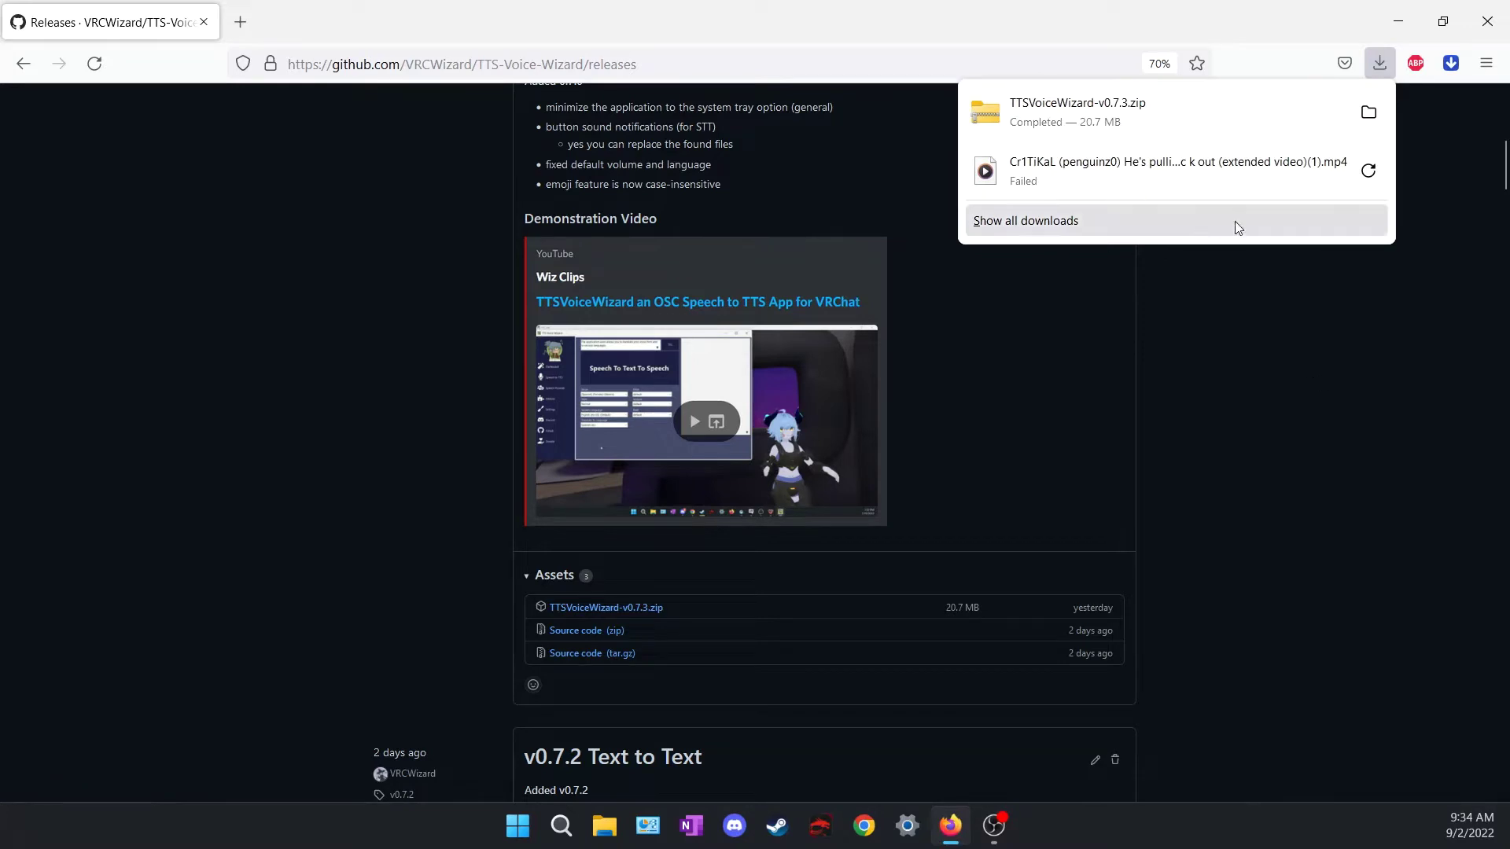
{"action": "left_click", "coordinate": [1299, 337]}
{"action": "scroll", "coordinate": [616, 370], "scroll_direction": "up", "scroll_amount": 3}
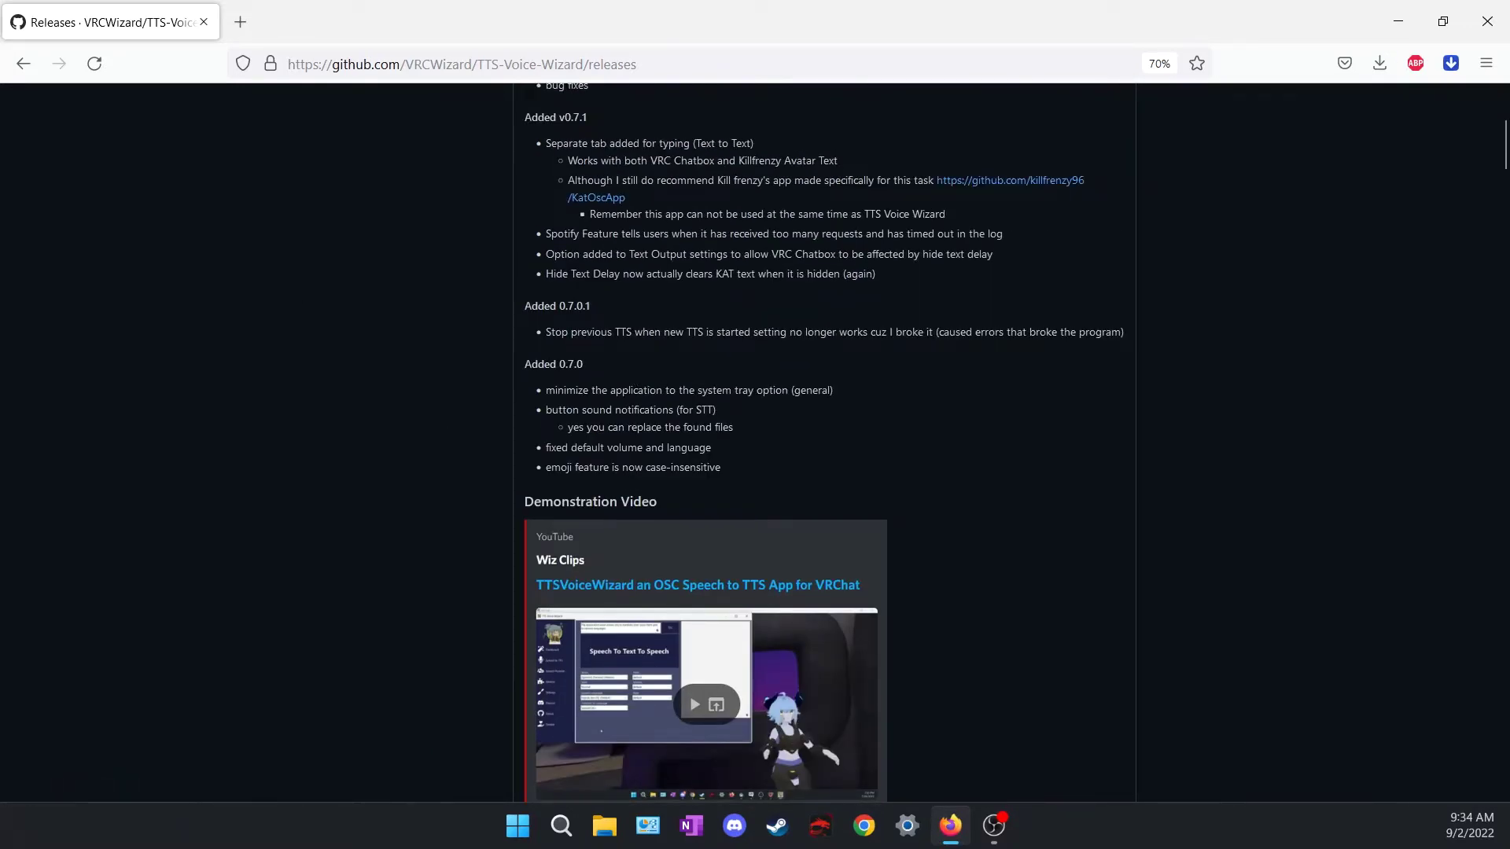
- Shift the browser window aside to uncover the desktop, and return it to the TTS-Voice-Wizard README
{"action": "key", "text": "super+e"}
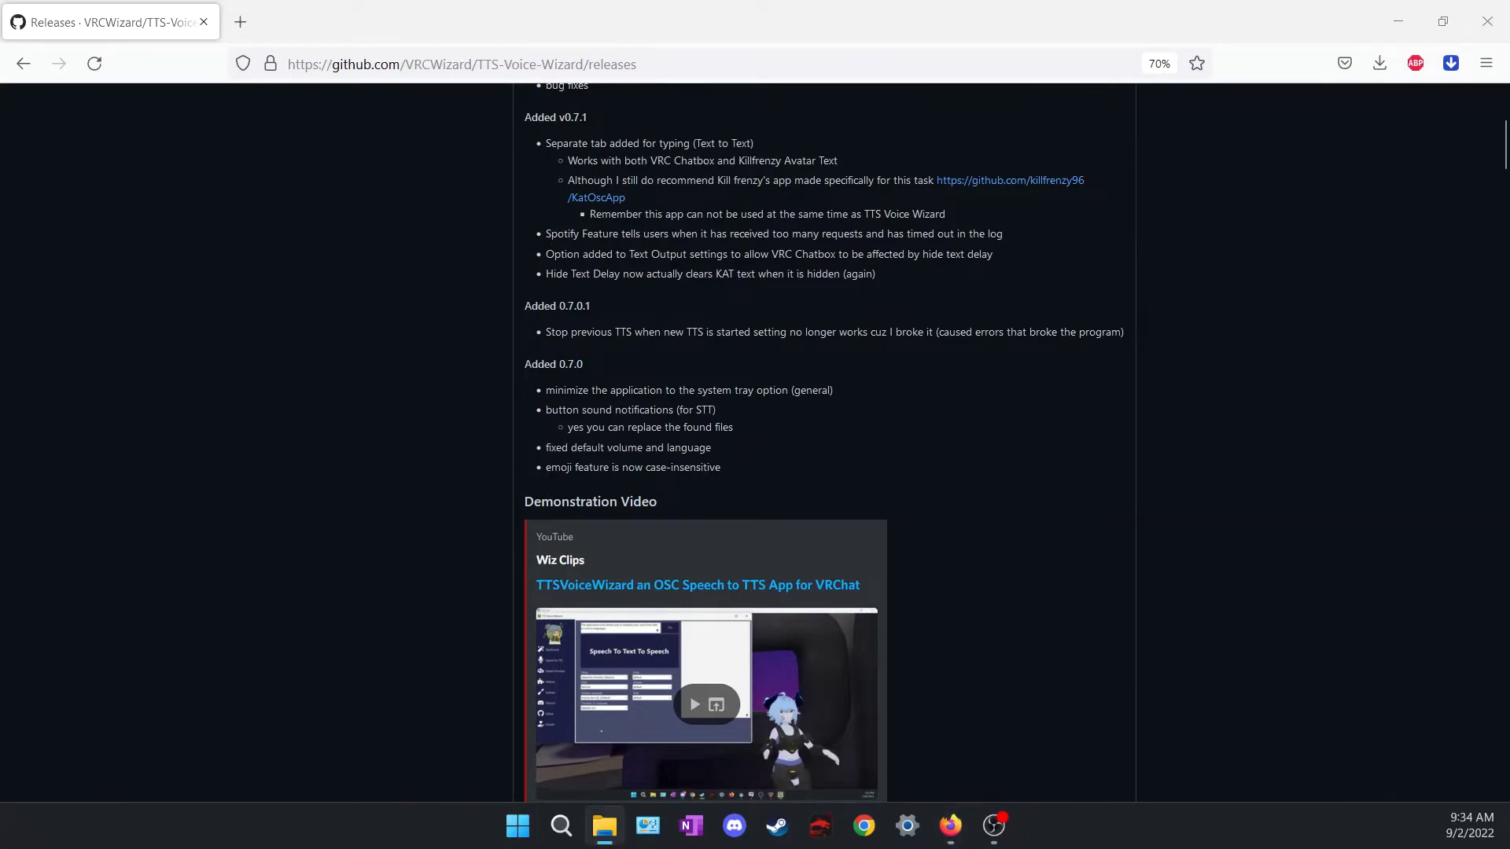
{"action": "left_click_drag", "start_coordinate": [507, 17], "coordinate": [1053, 75]}
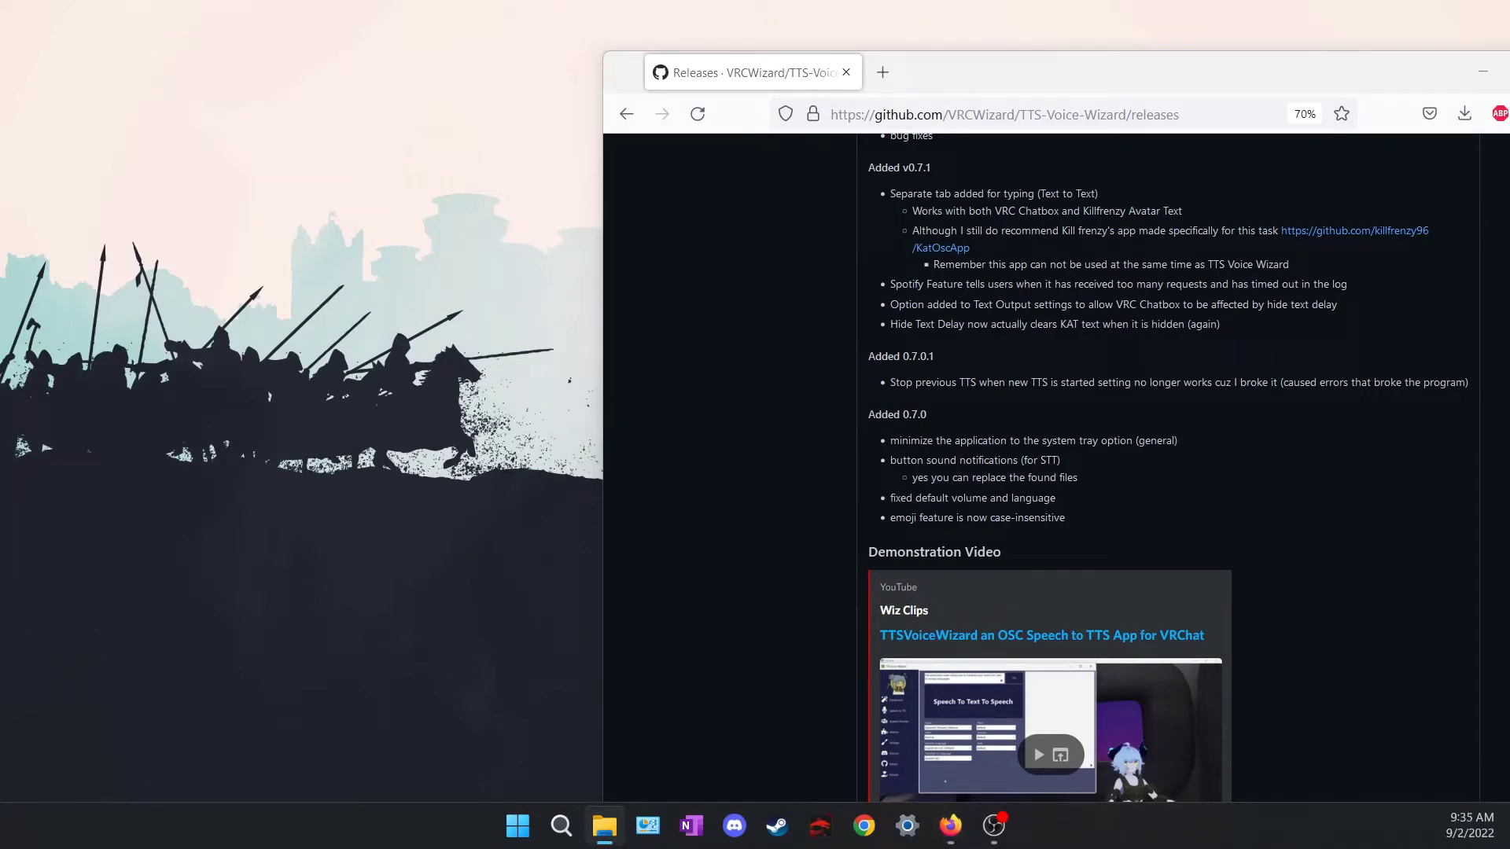
{"action": "mouse_move", "coordinate": [441, 259]}
{"action": "left_mouse_down"}
{"action": "mouse_move", "coordinate": [448, 287]}
{"action": "mouse_move", "coordinate": [426, 281]}
{"action": "left_mouse_up"}
{"action": "left_click_drag", "start_coordinate": [1015, 93], "coordinate": [893, 39]}
{"action": "key", "text": "alt+Left"}
- Launch TTSVoiceWizard.exe from the TTSVoiceWizard-v0.7.3 folder on the desktop, close the folder window, and move the program window aside
{"action": "double_click", "coordinate": [417, 295]}
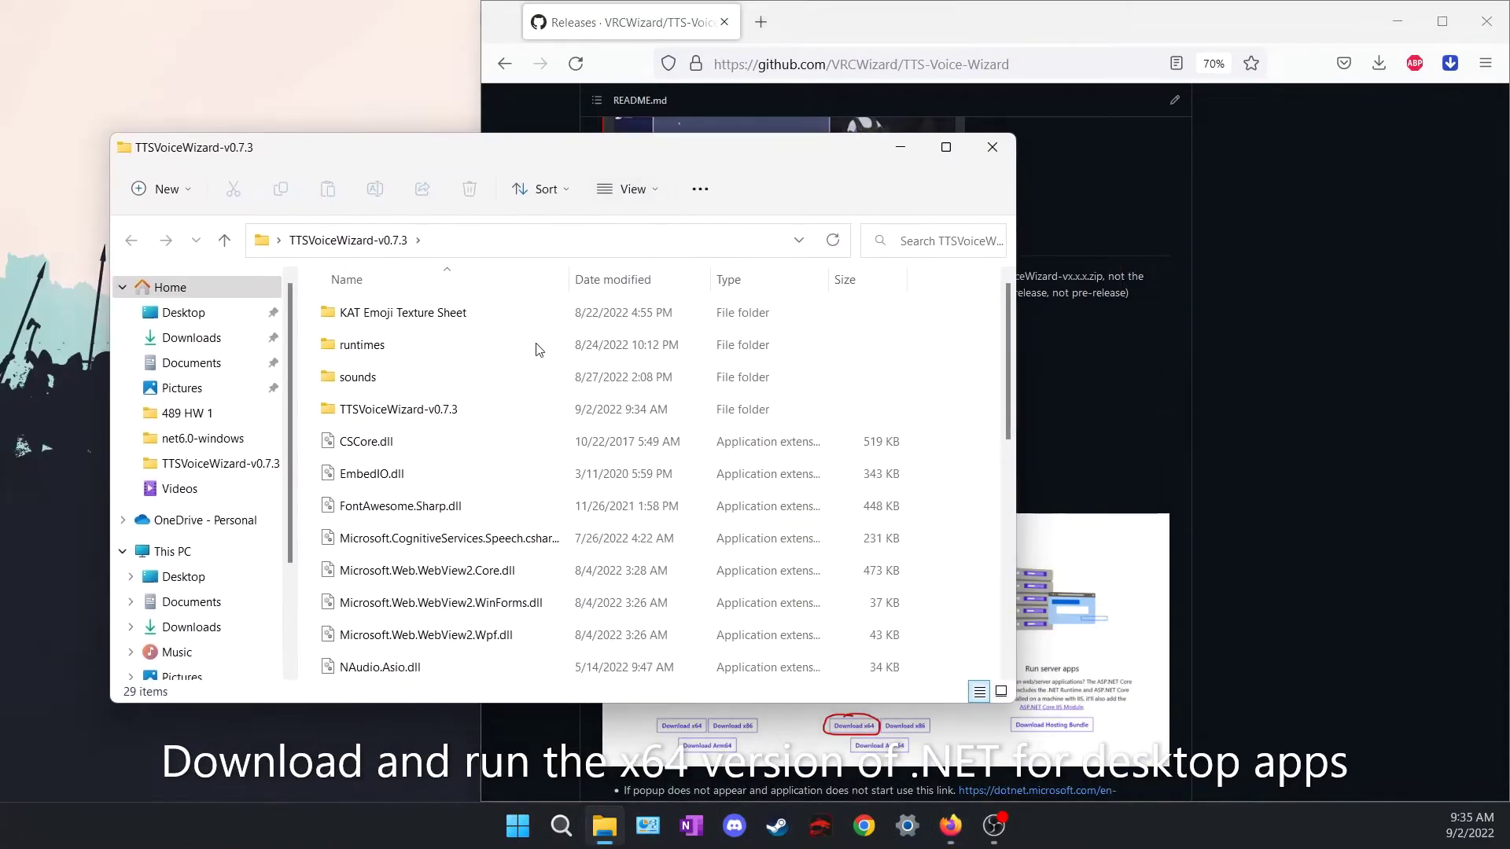
{"action": "scroll", "coordinate": [516, 370], "scroll_direction": "down", "scroll_amount": 5}
{"action": "double_click", "coordinate": [372, 602]}
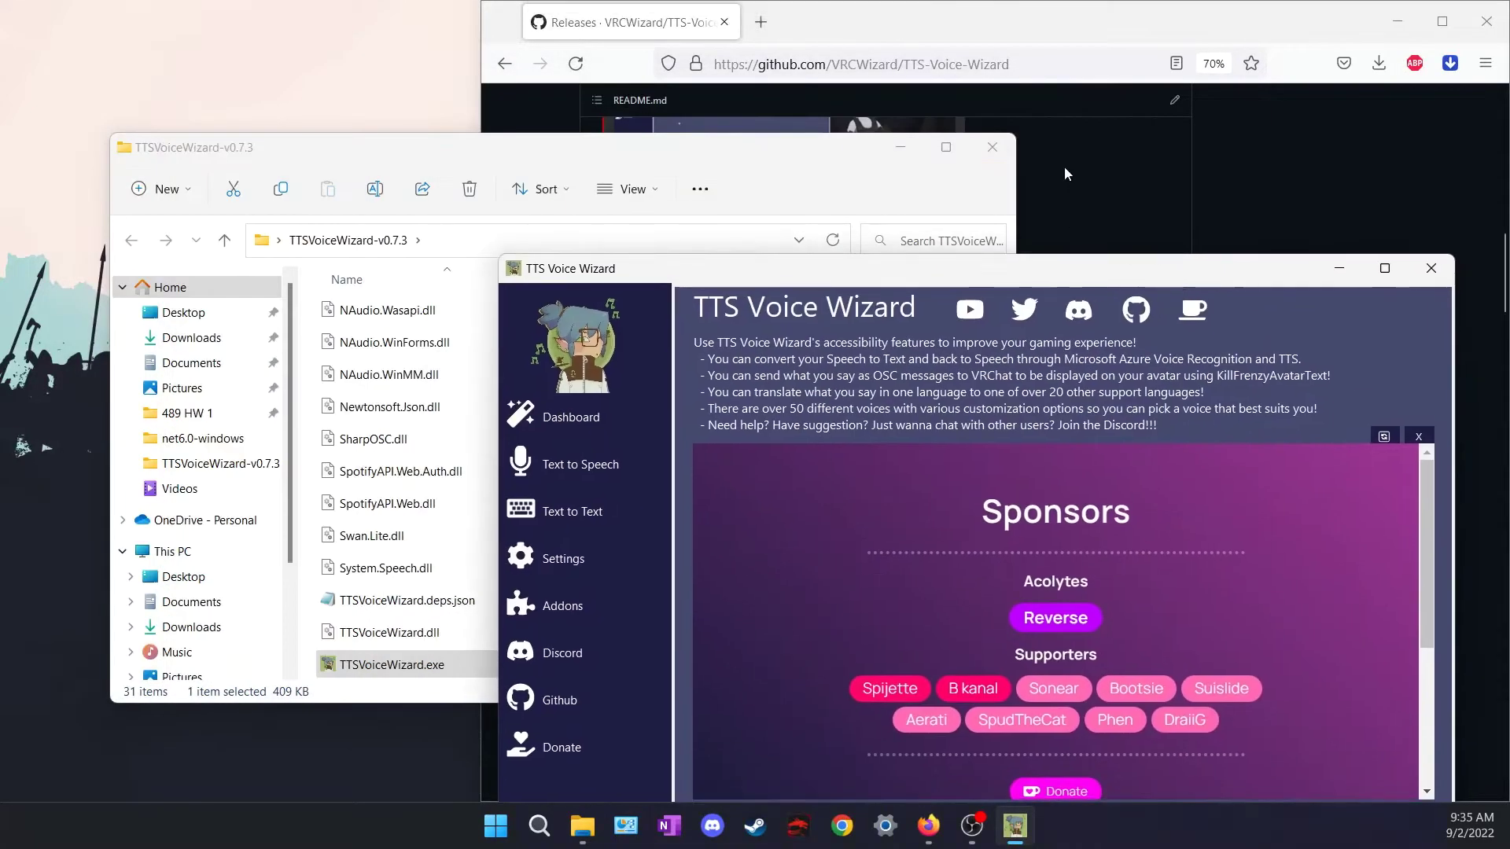
{"action": "left_click", "coordinate": [992, 147]}
{"action": "left_click_drag", "start_coordinate": [949, 276], "coordinate": [498, 132]}
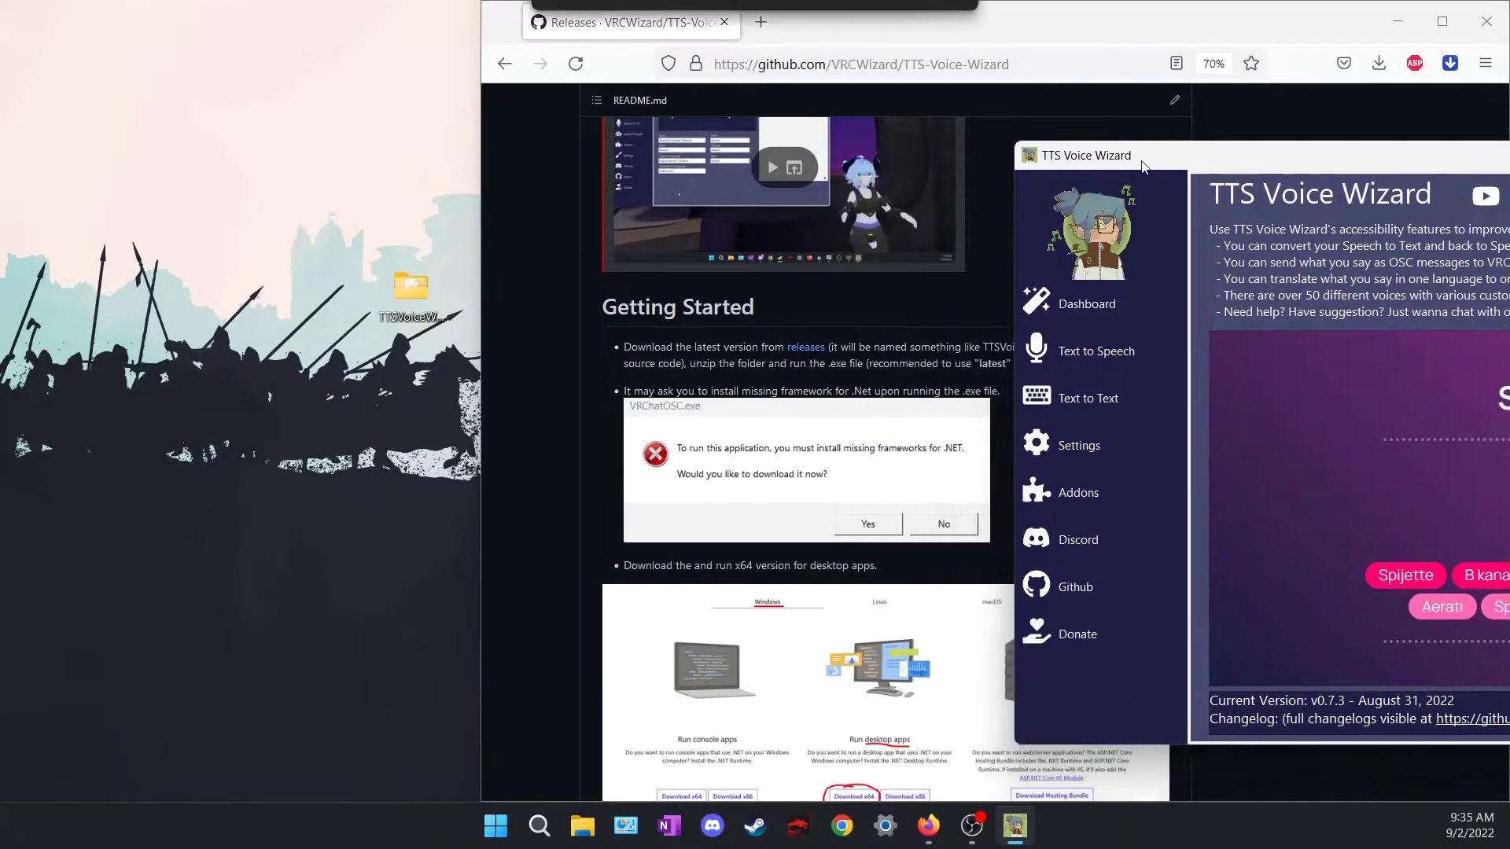
- Examine the README's instructions on the missing .NET framework and on getting a Microsoft Azure key and region
{"action": "scroll", "coordinate": [928, 309], "scroll_direction": "down", "scroll_amount": 2}
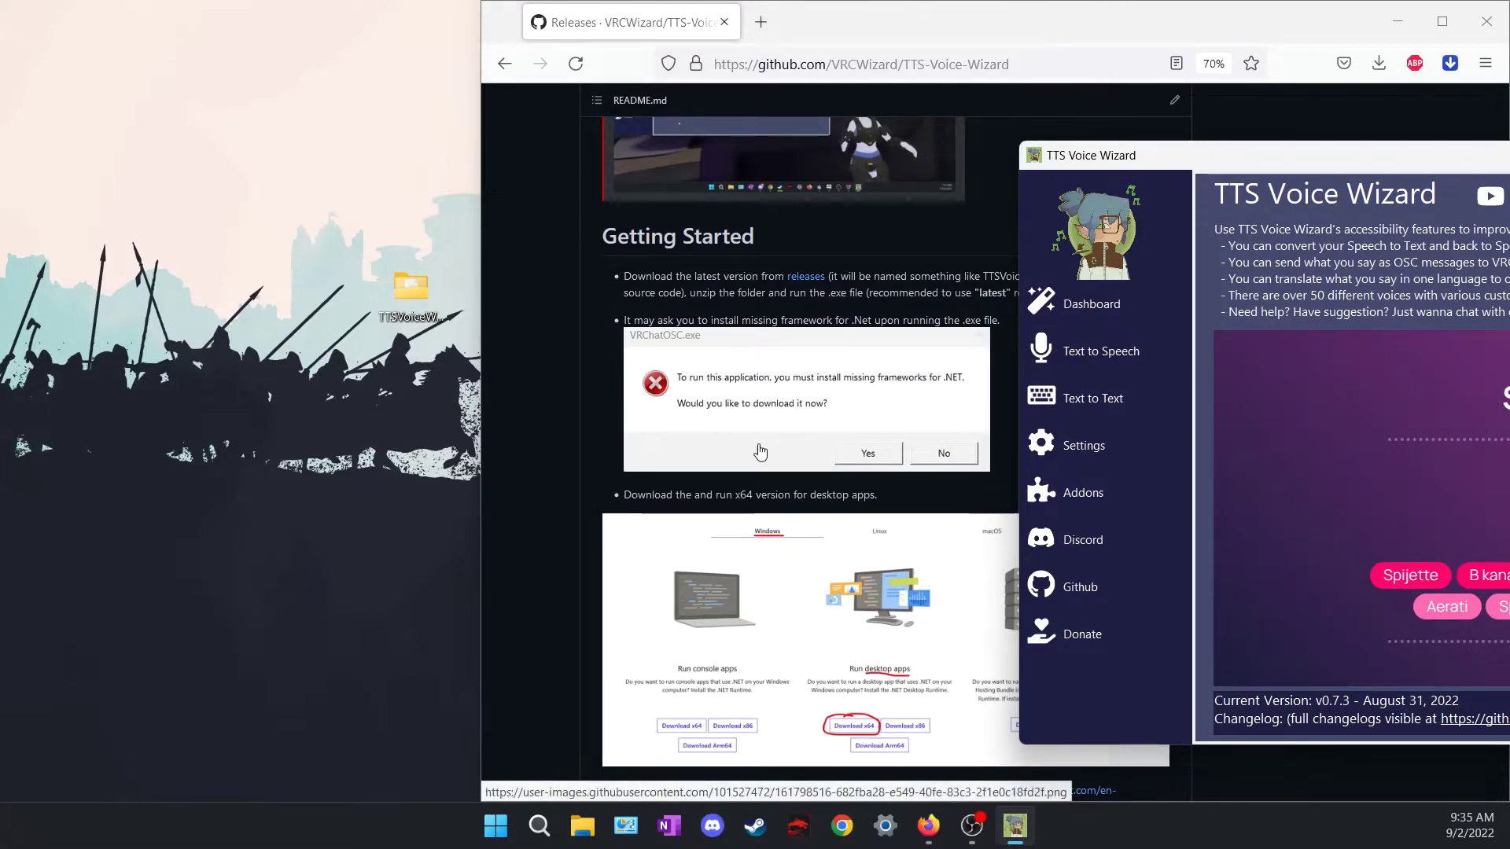
{"action": "scroll", "coordinate": [828, 478], "scroll_direction": "down", "scroll_amount": 2}
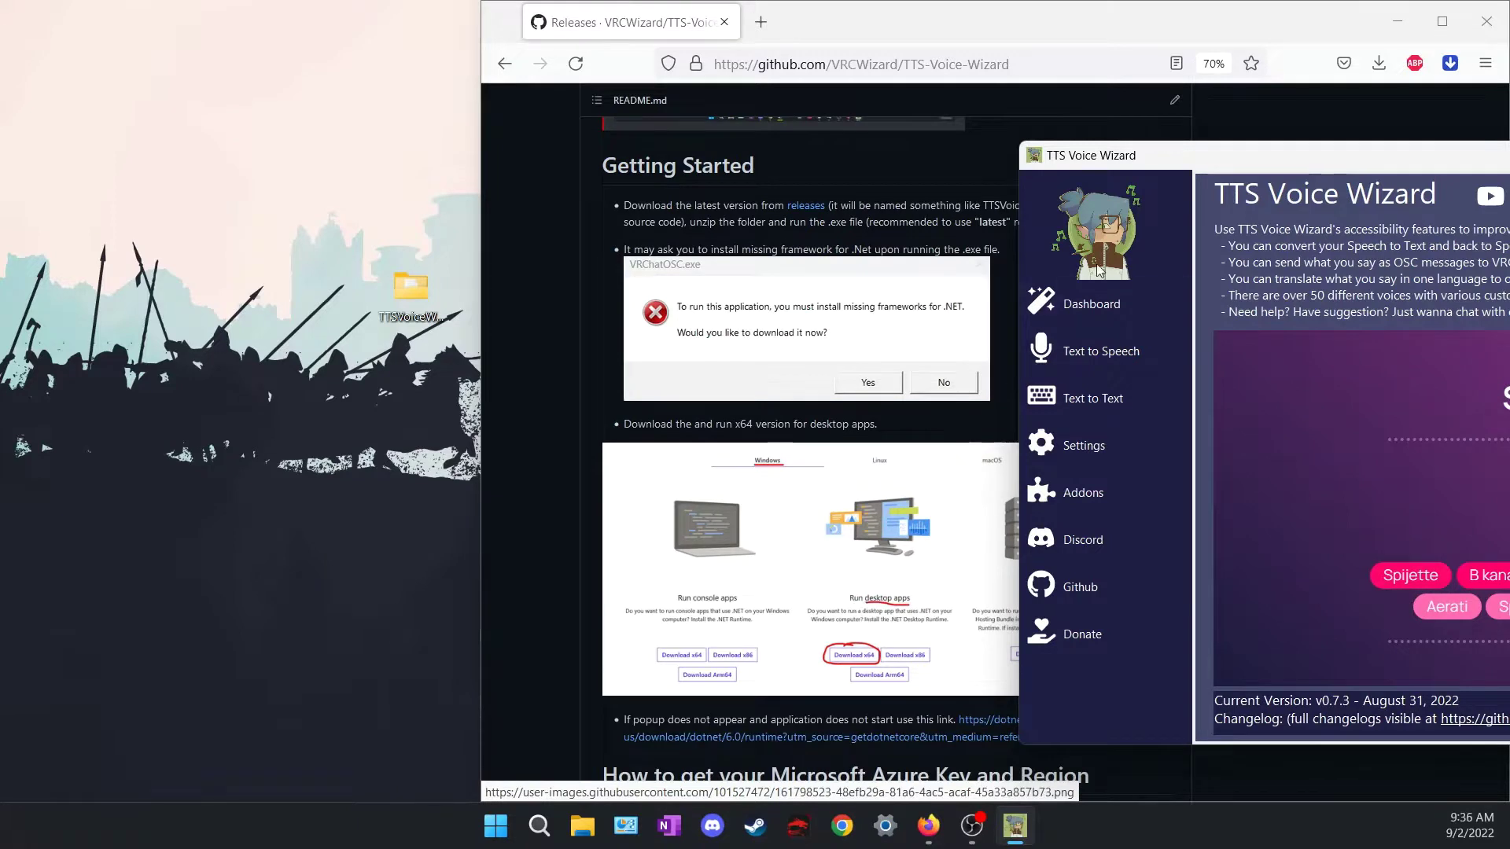
{"action": "scroll", "coordinate": [898, 515], "scroll_direction": "down", "scroll_amount": 2}
{"action": "scroll", "coordinate": [899, 515], "scroll_direction": "down", "scroll_amount": 1}
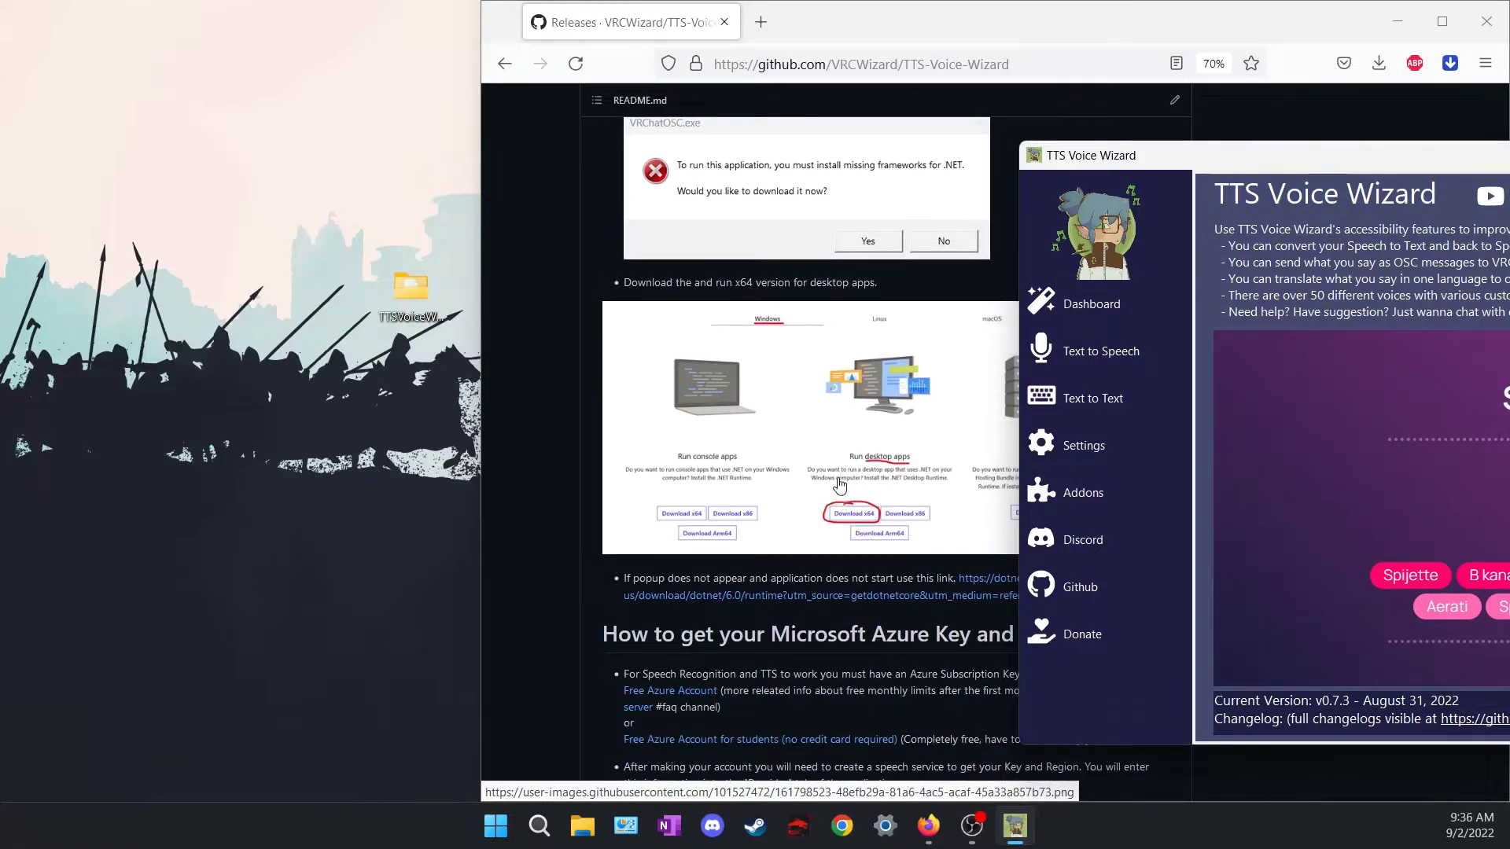
{"action": "scroll", "coordinate": [883, 422], "scroll_direction": "down", "scroll_amount": 3}
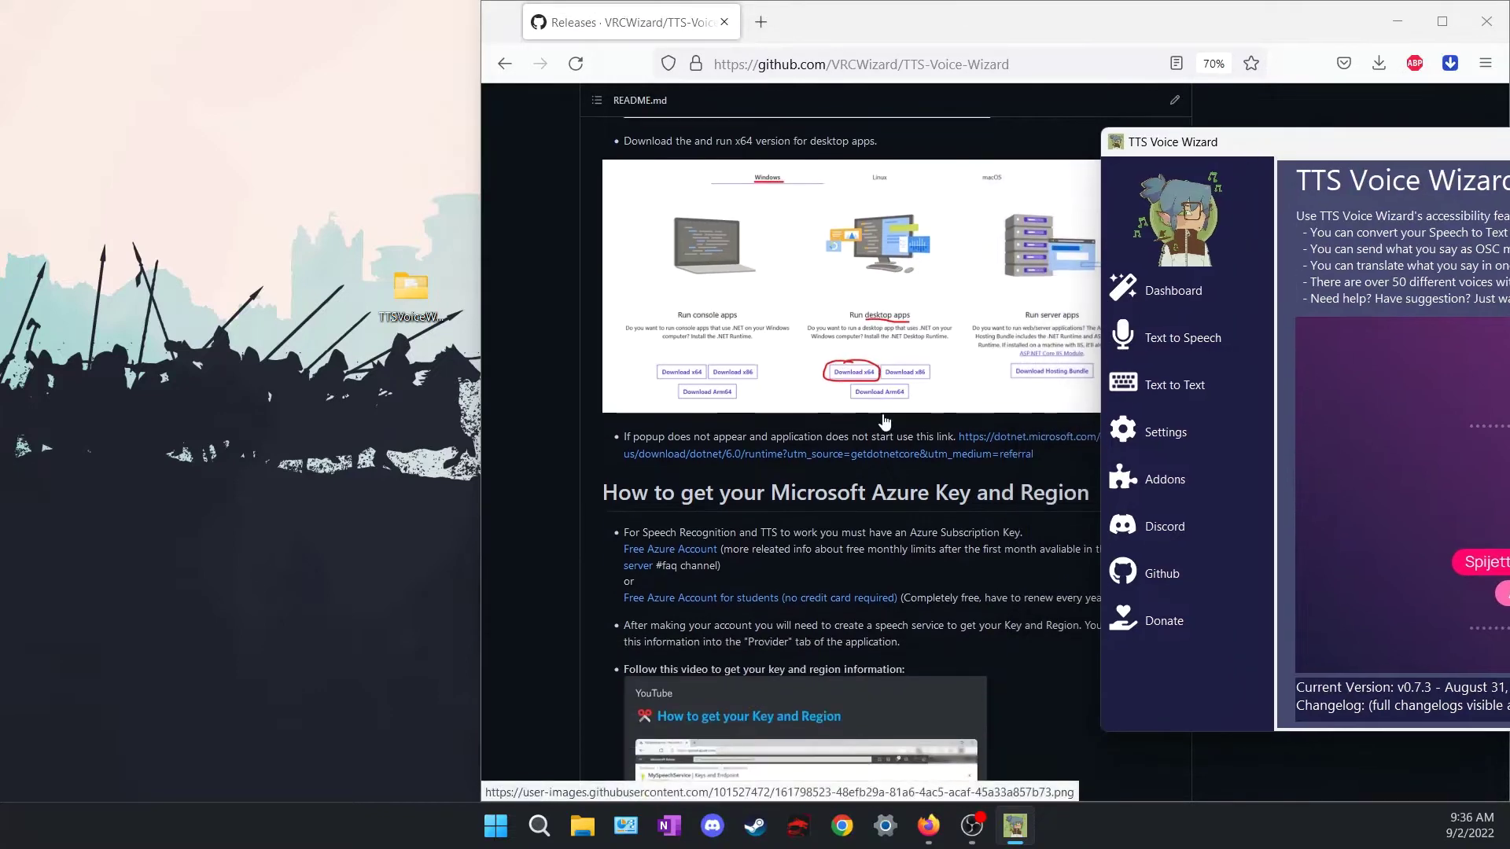
{"action": "scroll", "coordinate": [882, 417], "scroll_direction": "down", "scroll_amount": 2}
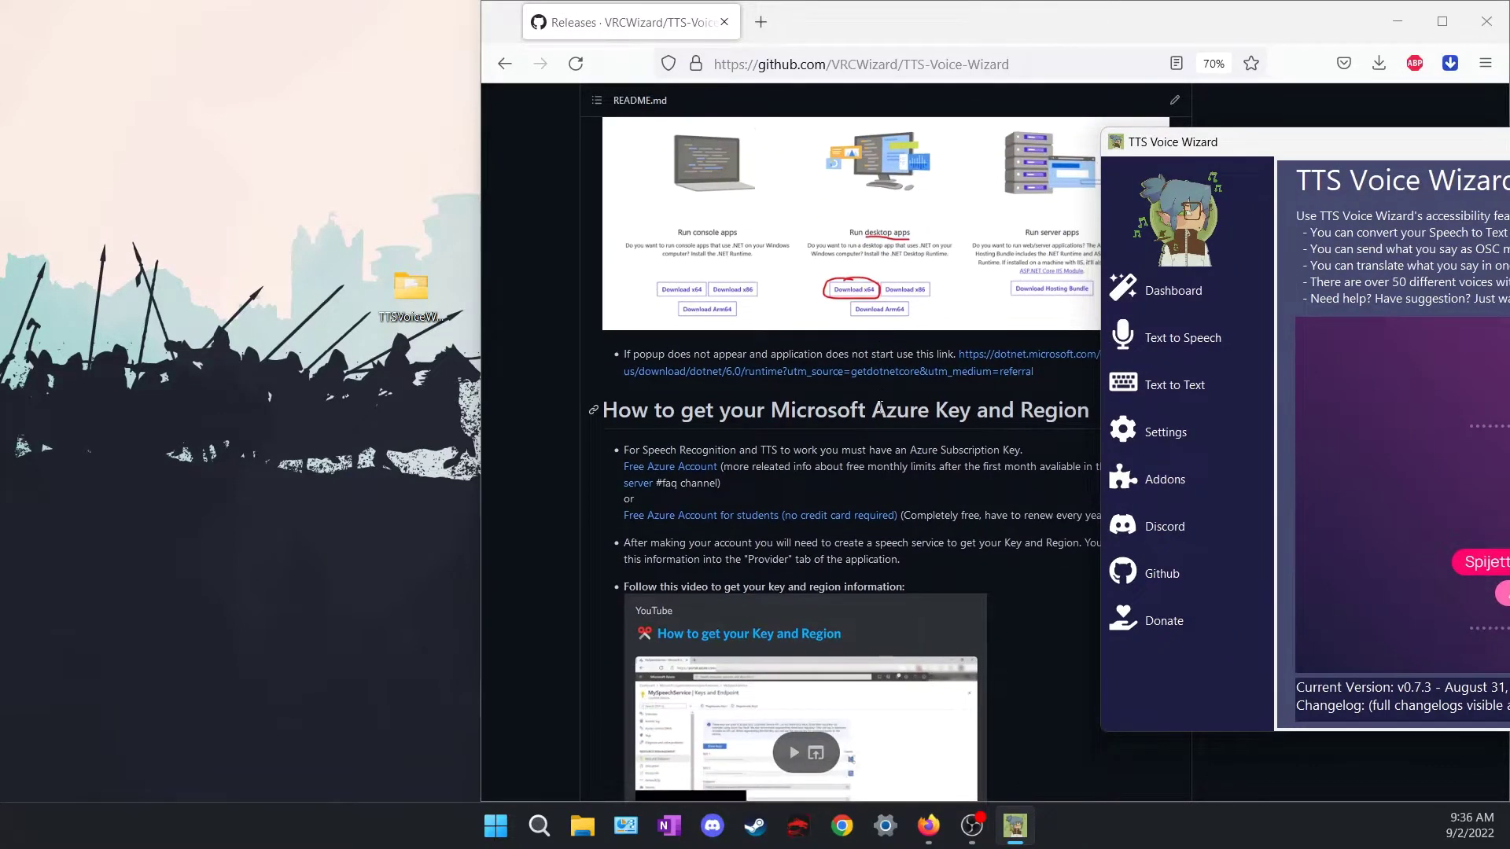
{"action": "scroll", "coordinate": [879, 407], "scroll_direction": "down", "scroll_amount": 4}
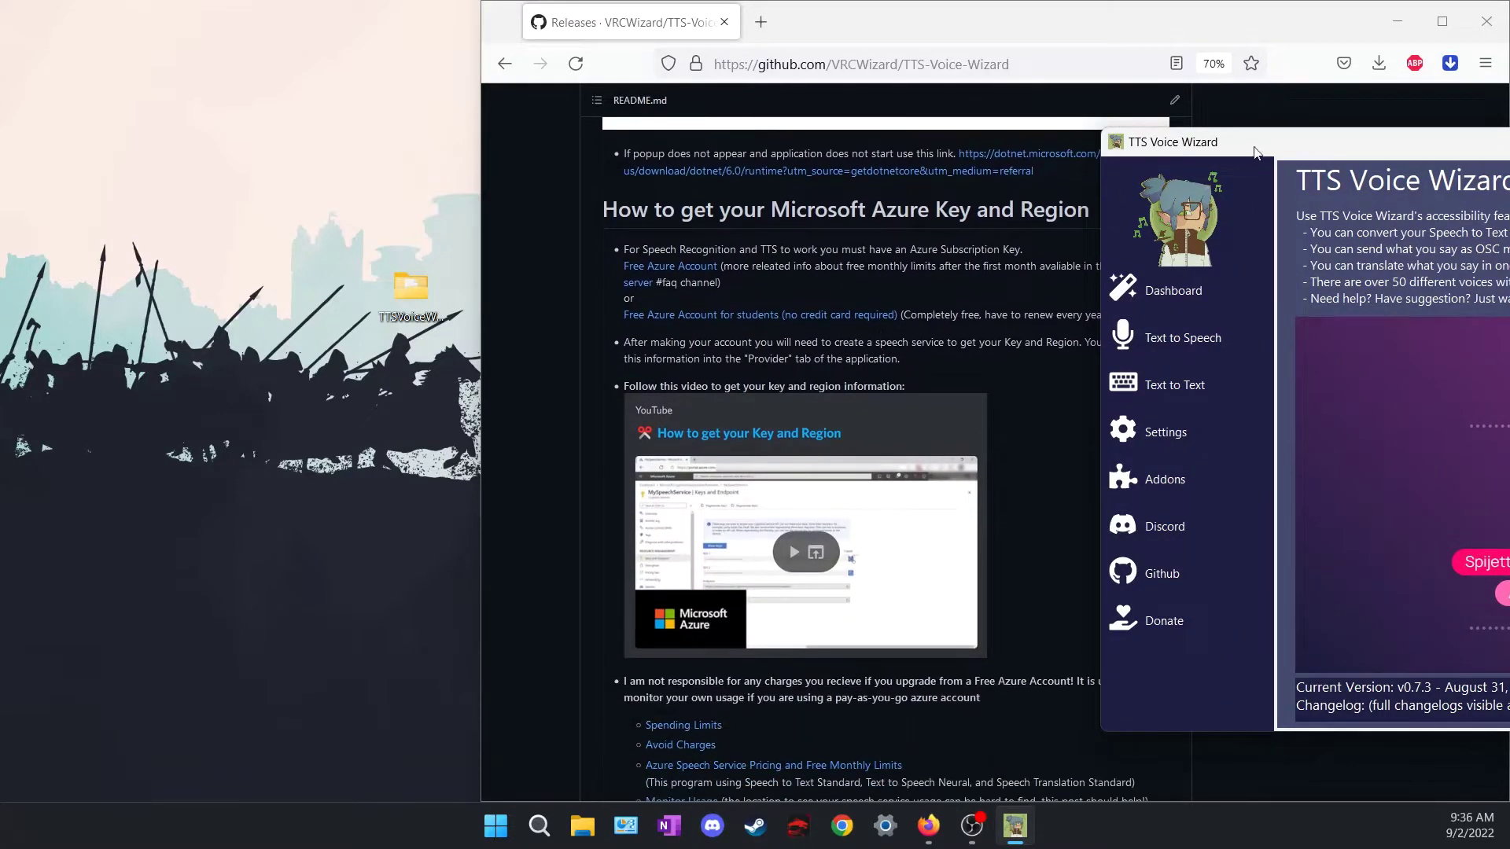
{"action": "left_click_drag", "start_coordinate": [1256, 152], "coordinate": [816, 148]}
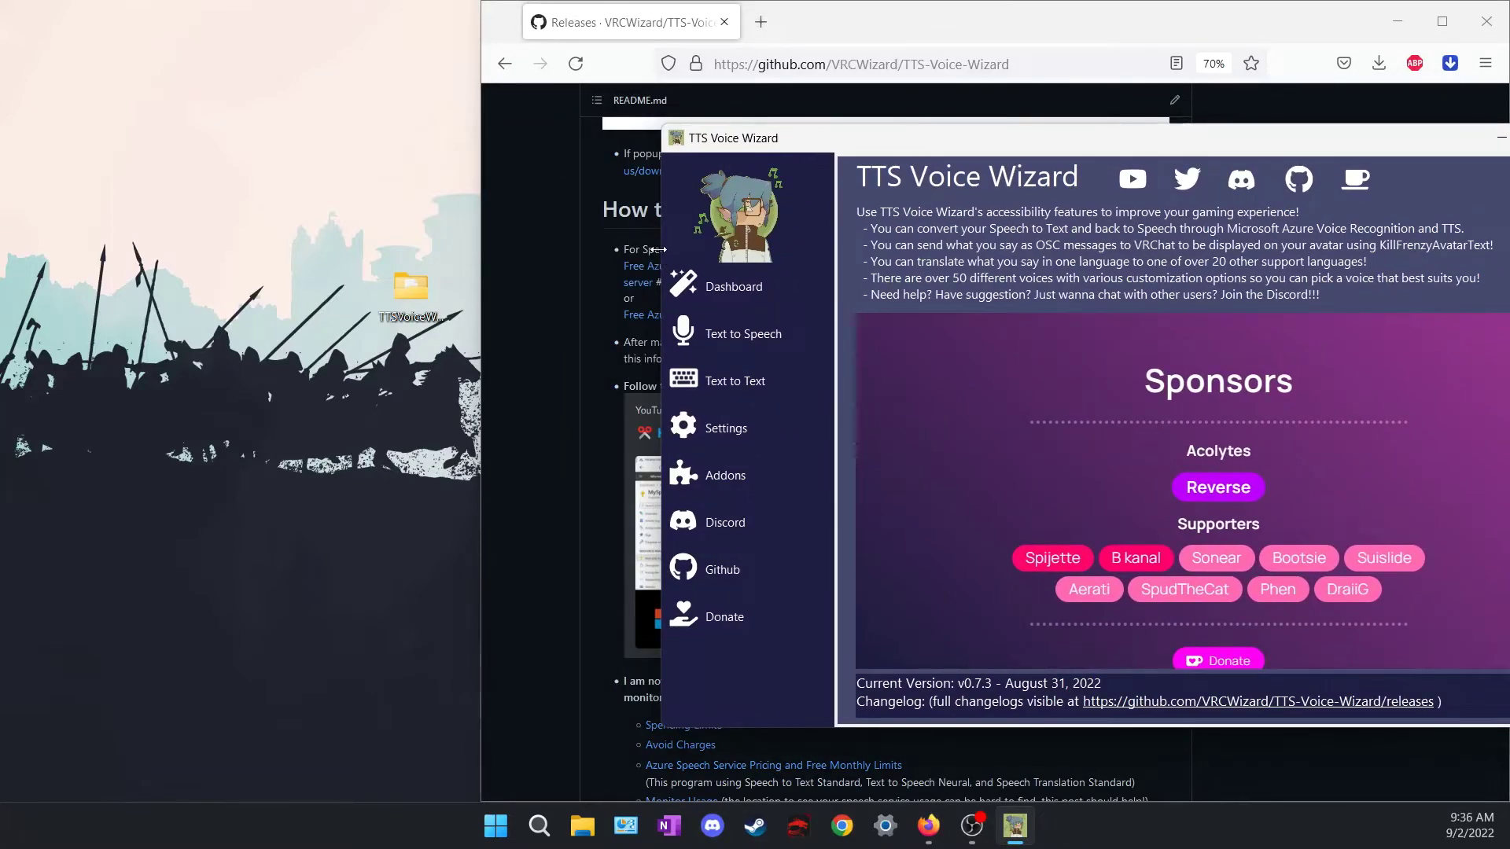
{"action": "left_click_drag", "start_coordinate": [814, 144], "coordinate": [1123, 149]}
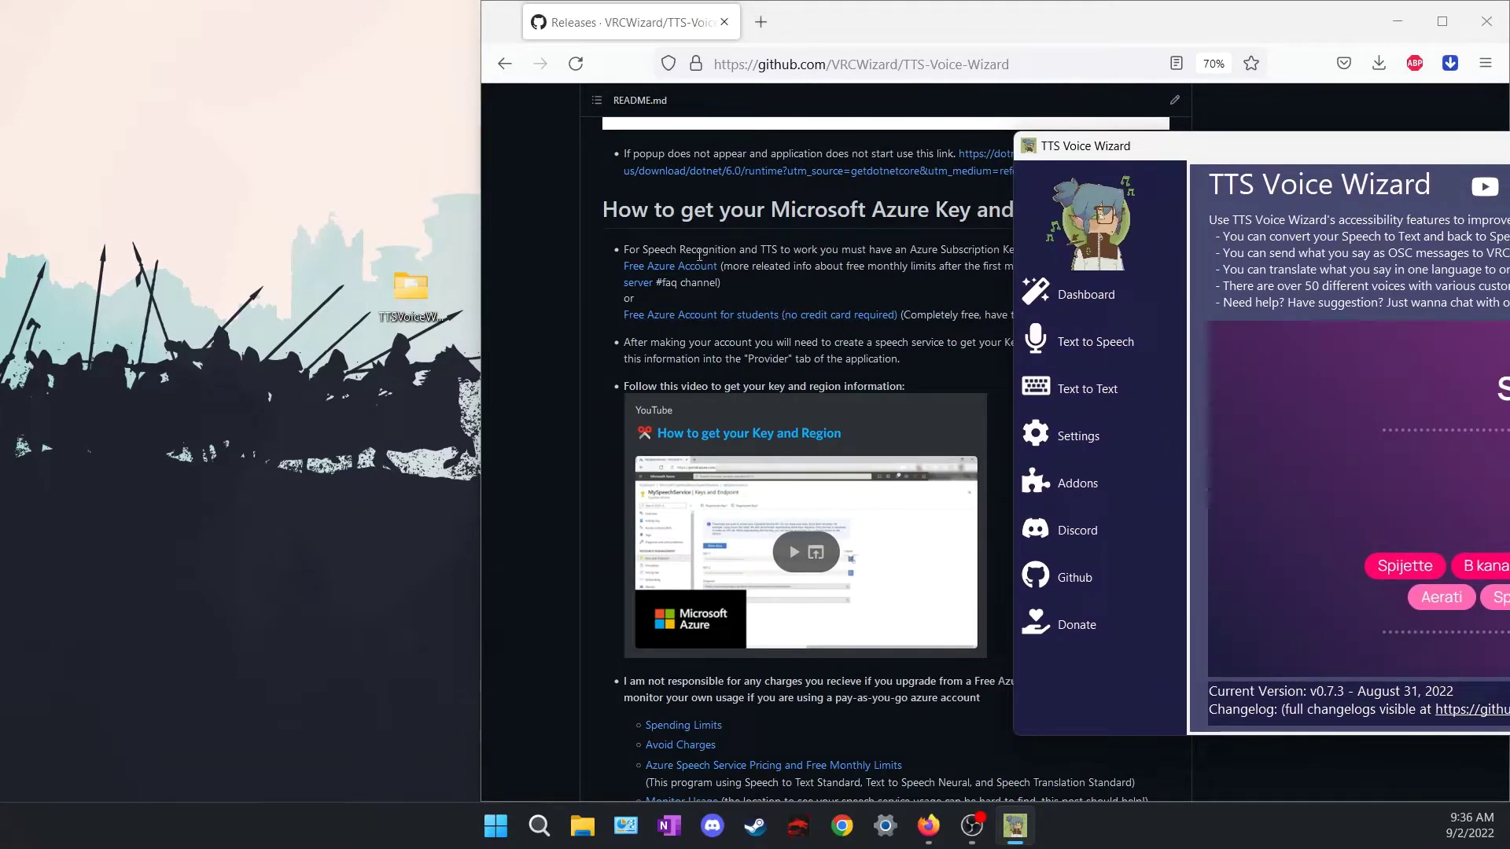
{"action": "left_click_drag", "start_coordinate": [1143, 153], "coordinate": [1392, 184]}
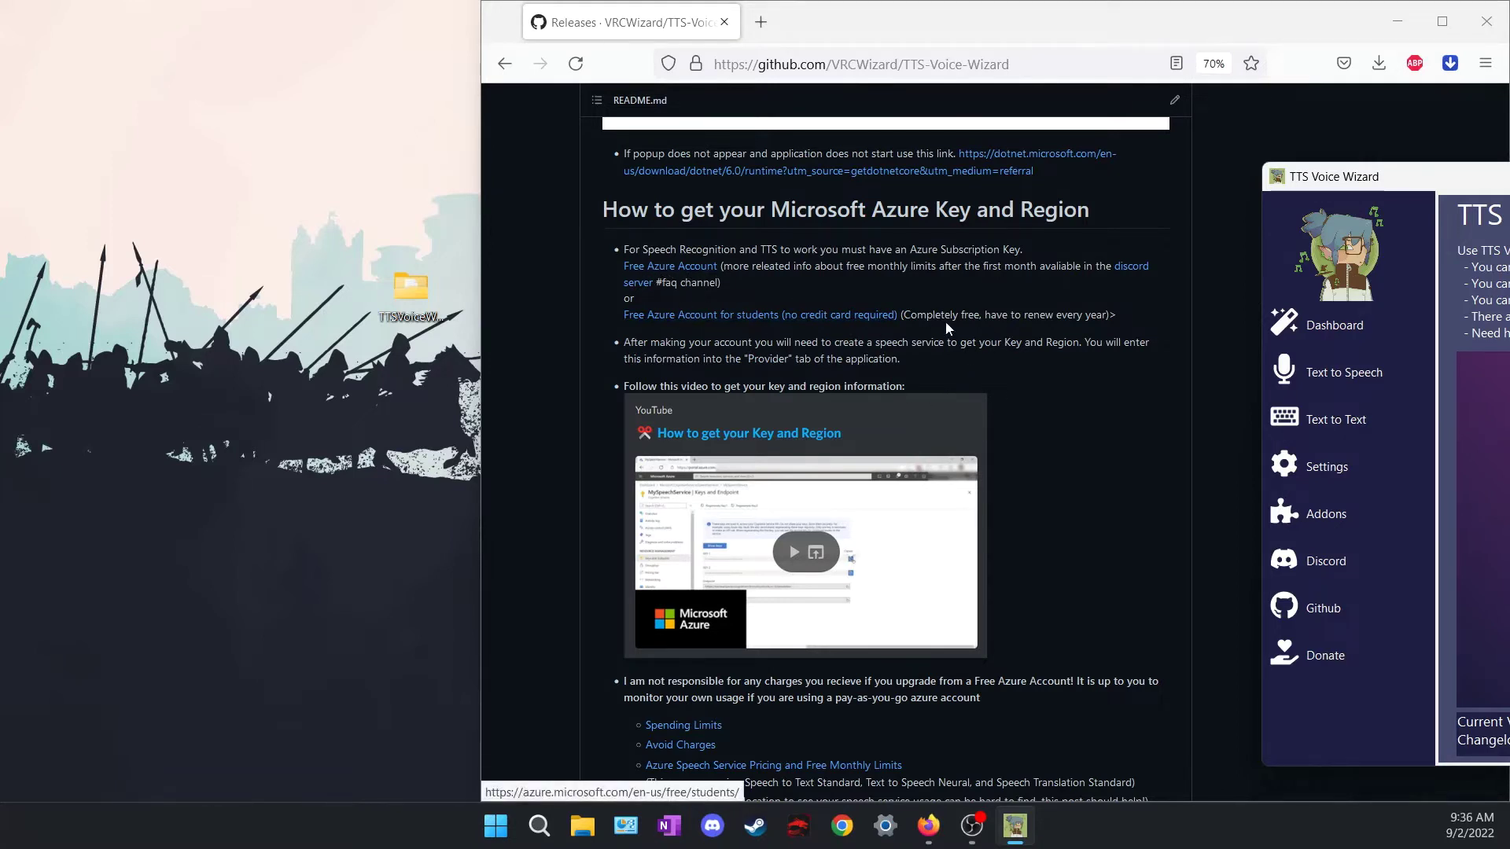
- Open the "How to get your Key and Region" clip and skip to 0:44, where the access key and location are explained
{"action": "scroll", "coordinate": [992, 322], "scroll_direction": "down", "scroll_amount": 2}
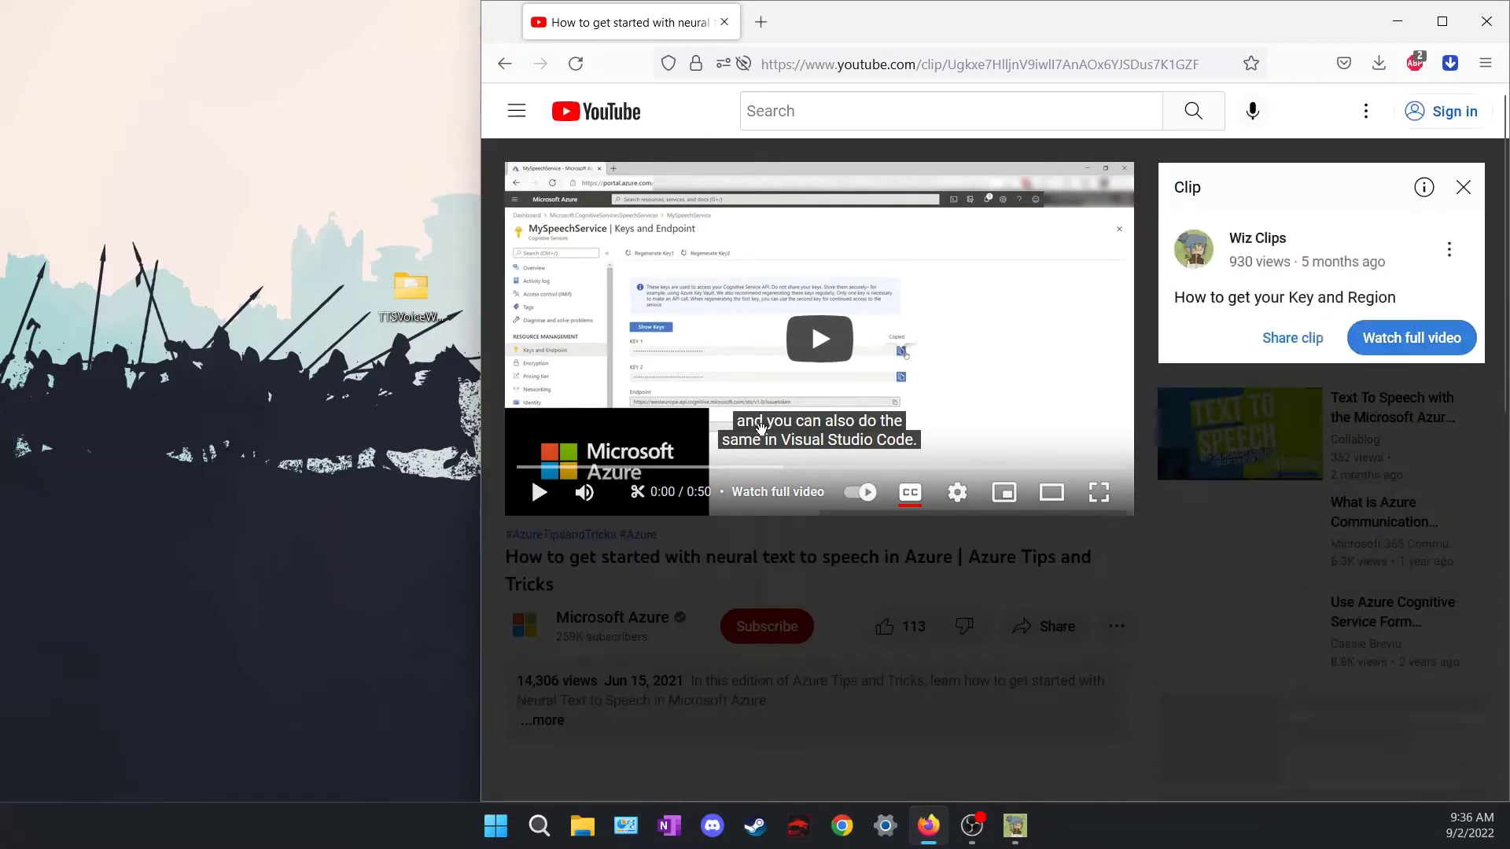
{"action": "left_click", "coordinate": [684, 422]}
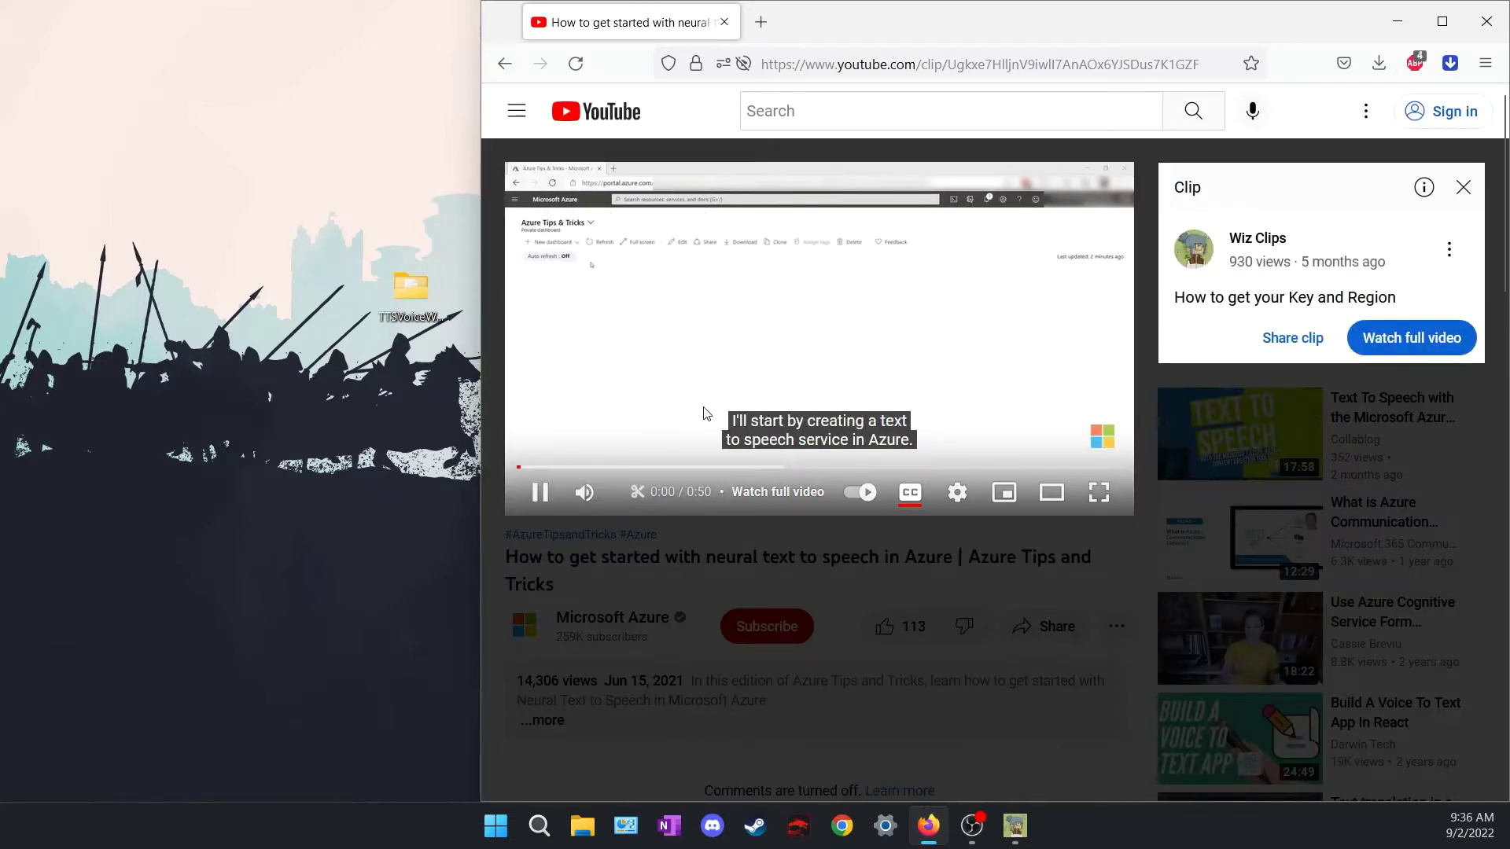
{"action": "left_click", "coordinate": [540, 492]}
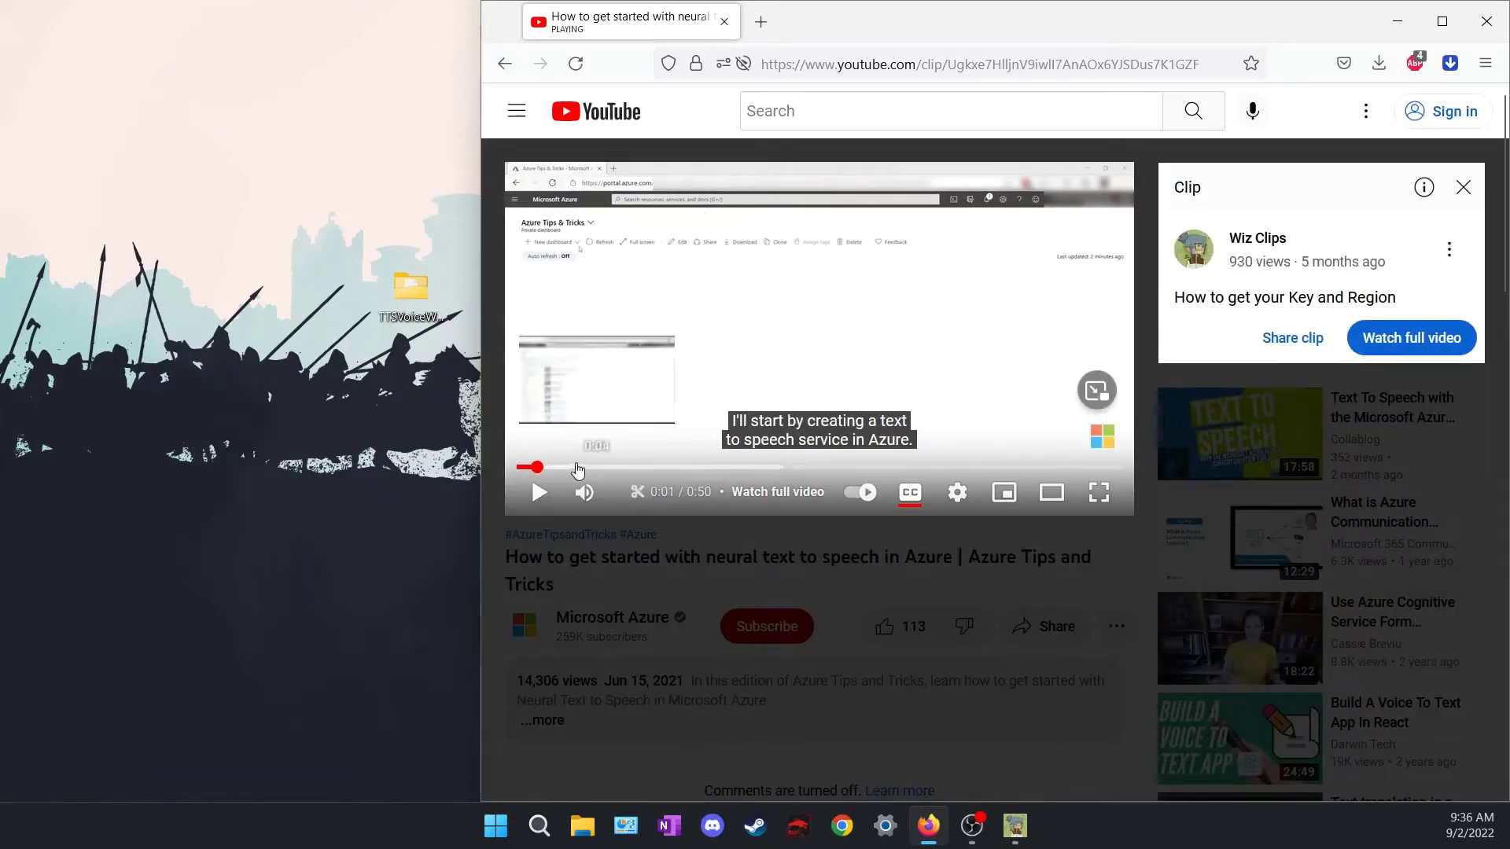
{"action": "left_click_drag", "start_coordinate": [779, 471], "coordinate": [1069, 469]}
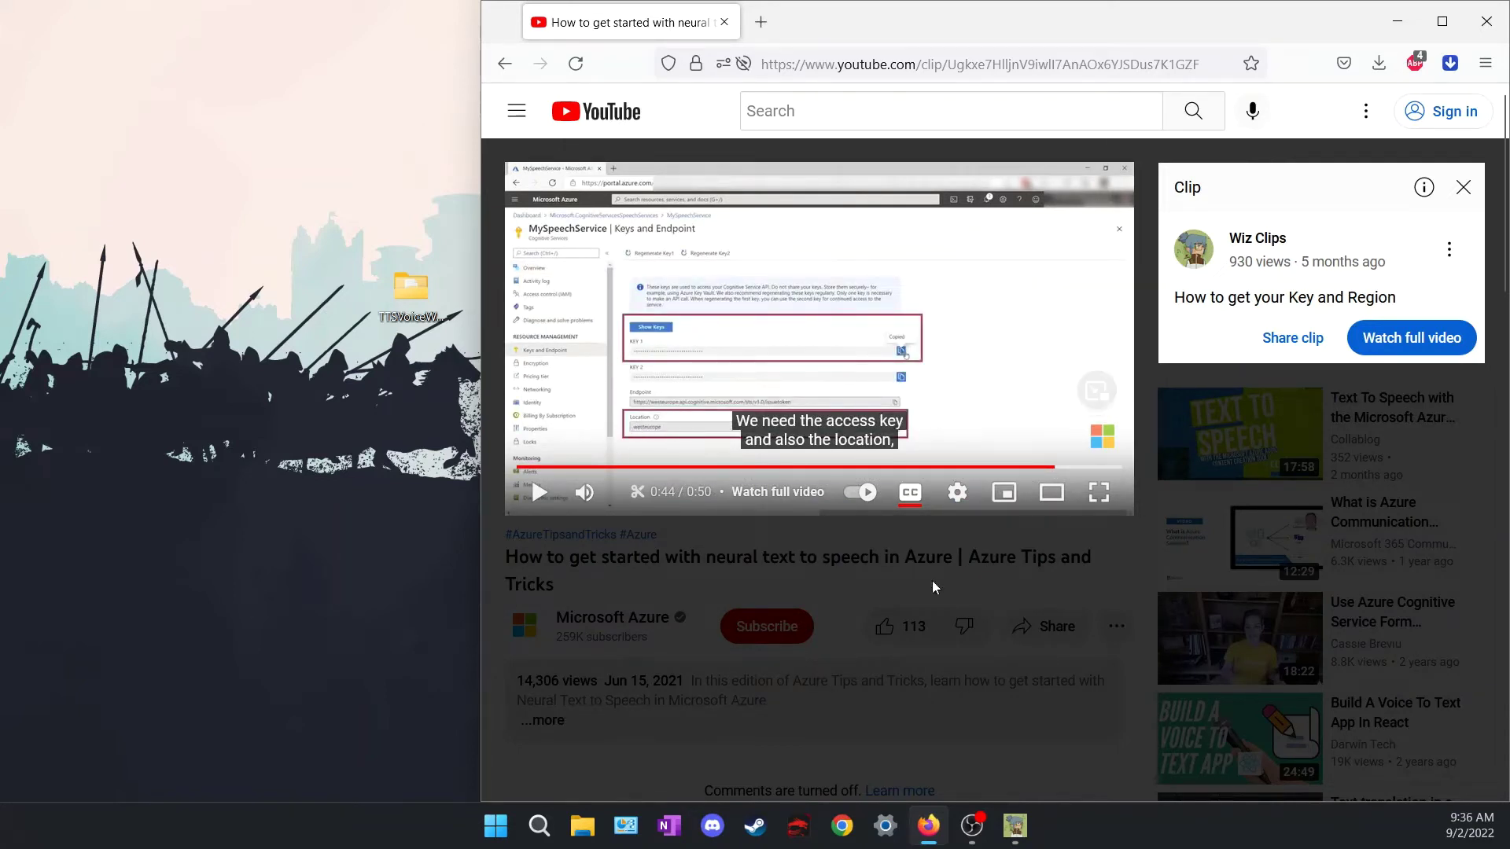
- Switch to TTS Voice Wizard and open its Microsoft Azure Cognitive Services settings
{"action": "left_click", "coordinate": [1014, 826]}
{"action": "left_click_drag", "start_coordinate": [1387, 187], "coordinate": [573, 108]}
{"action": "left_click", "coordinate": [547, 397]}
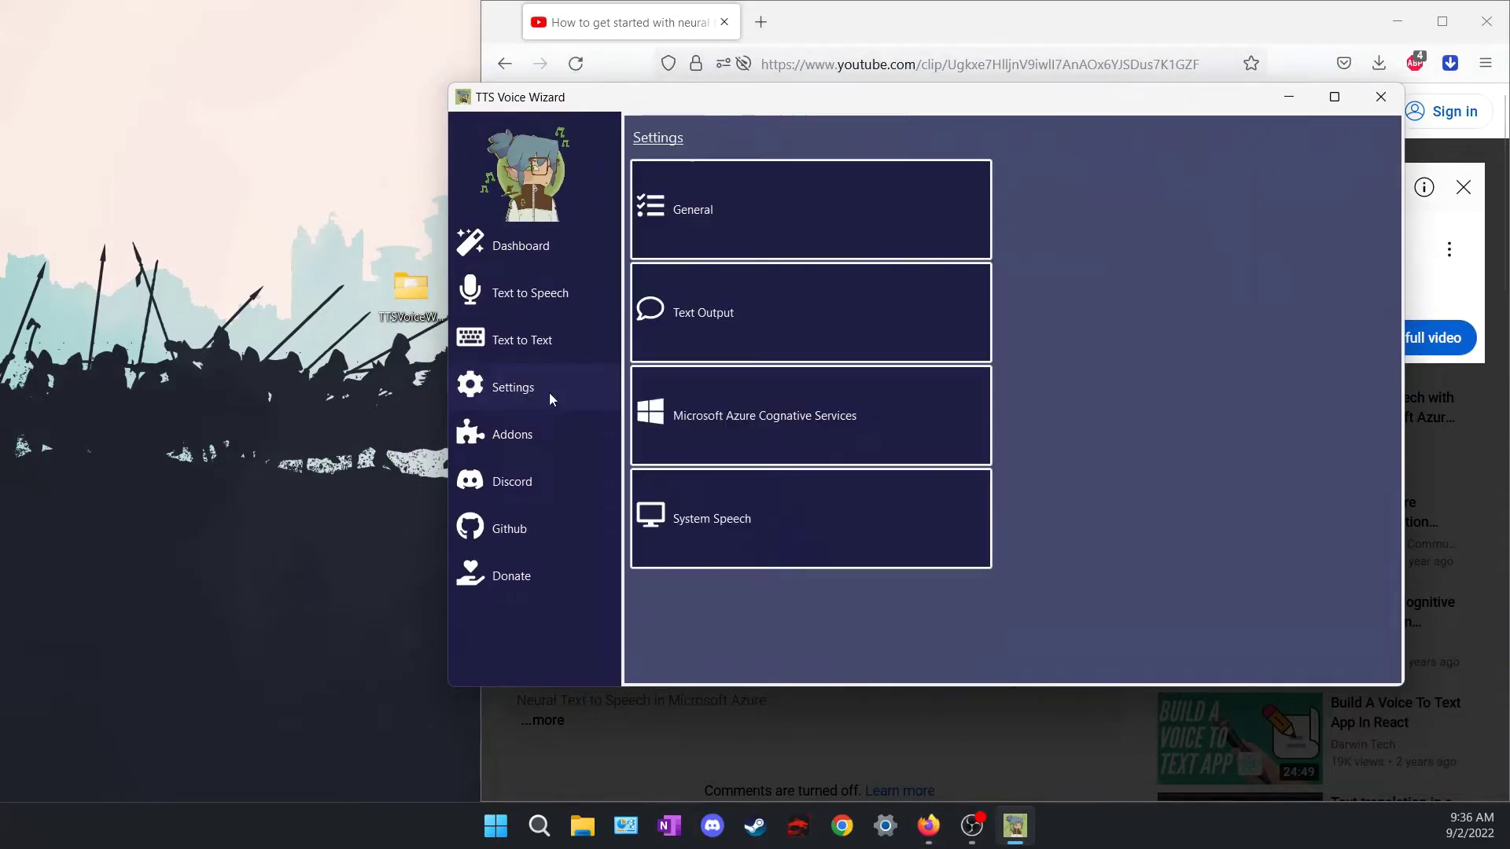
{"action": "left_click", "coordinate": [818, 421]}
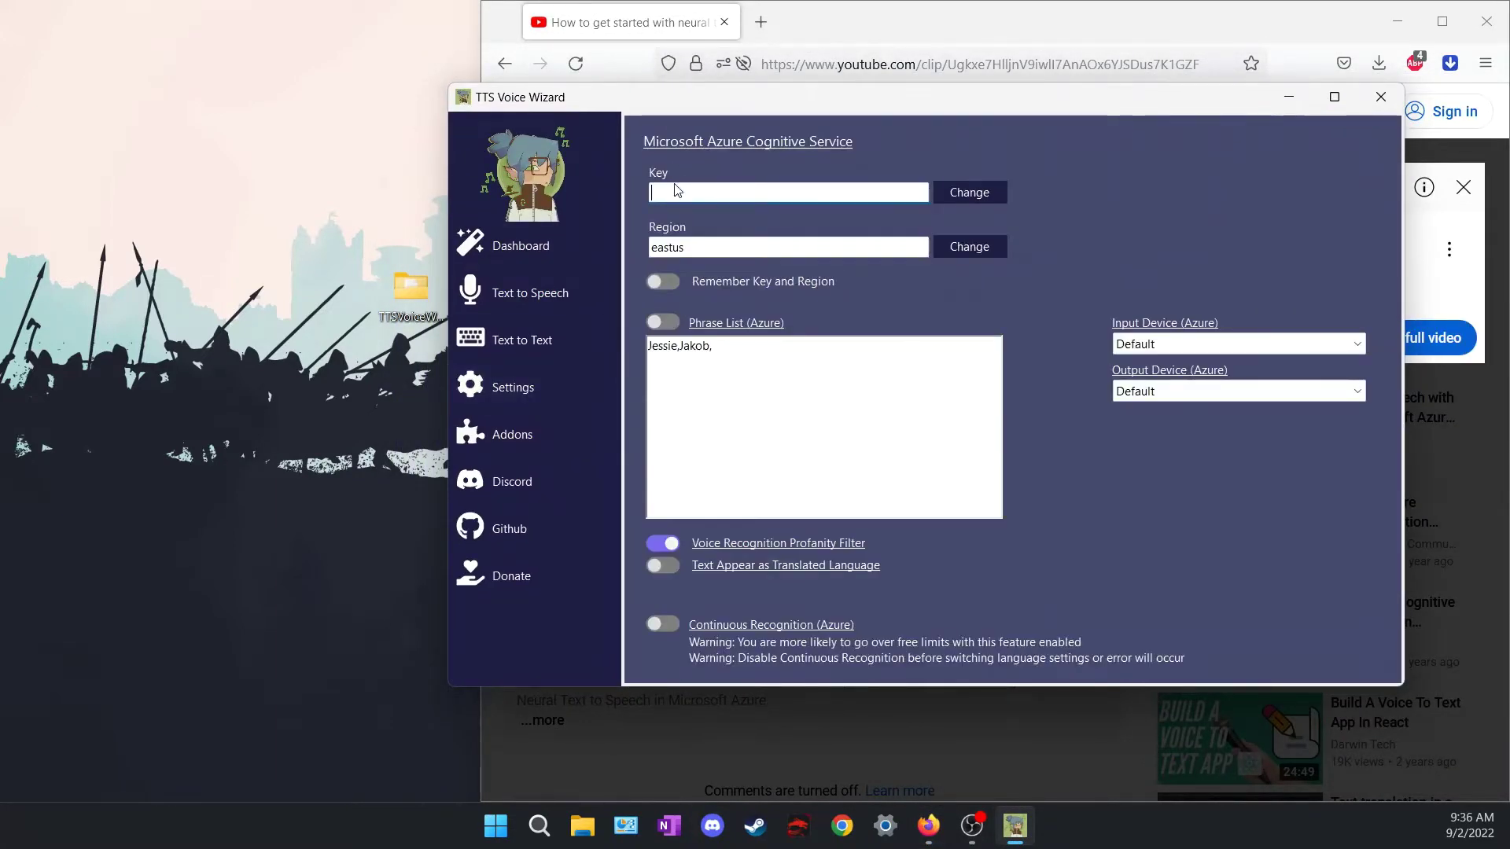
- Enter and apply the Azure subscription key along with the region eastus
{"action": "left_click", "coordinate": [711, 255]}
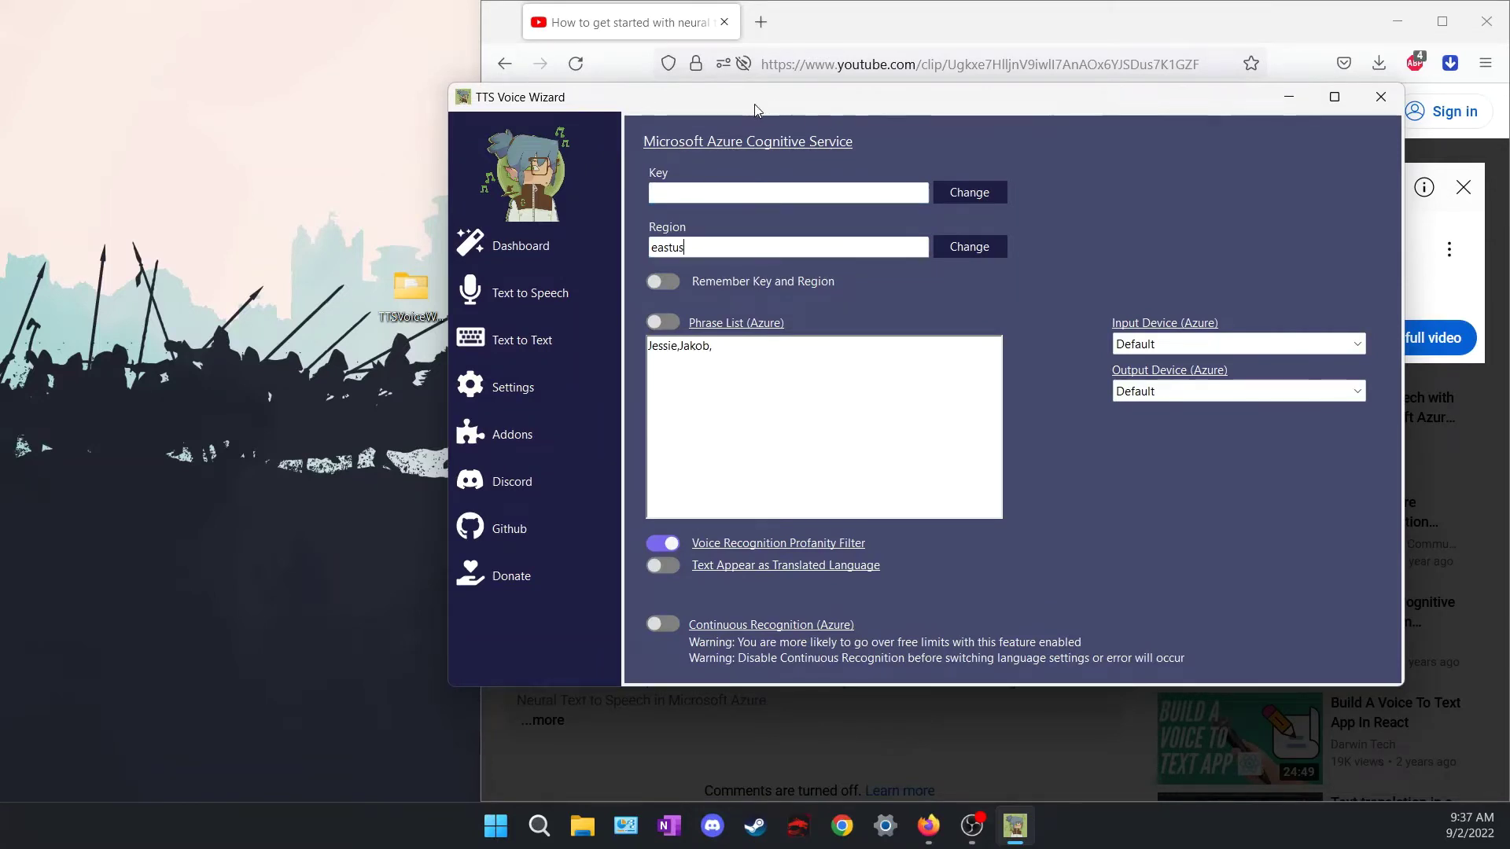
{"action": "left_click_drag", "start_coordinate": [754, 100], "coordinate": [876, 218]}
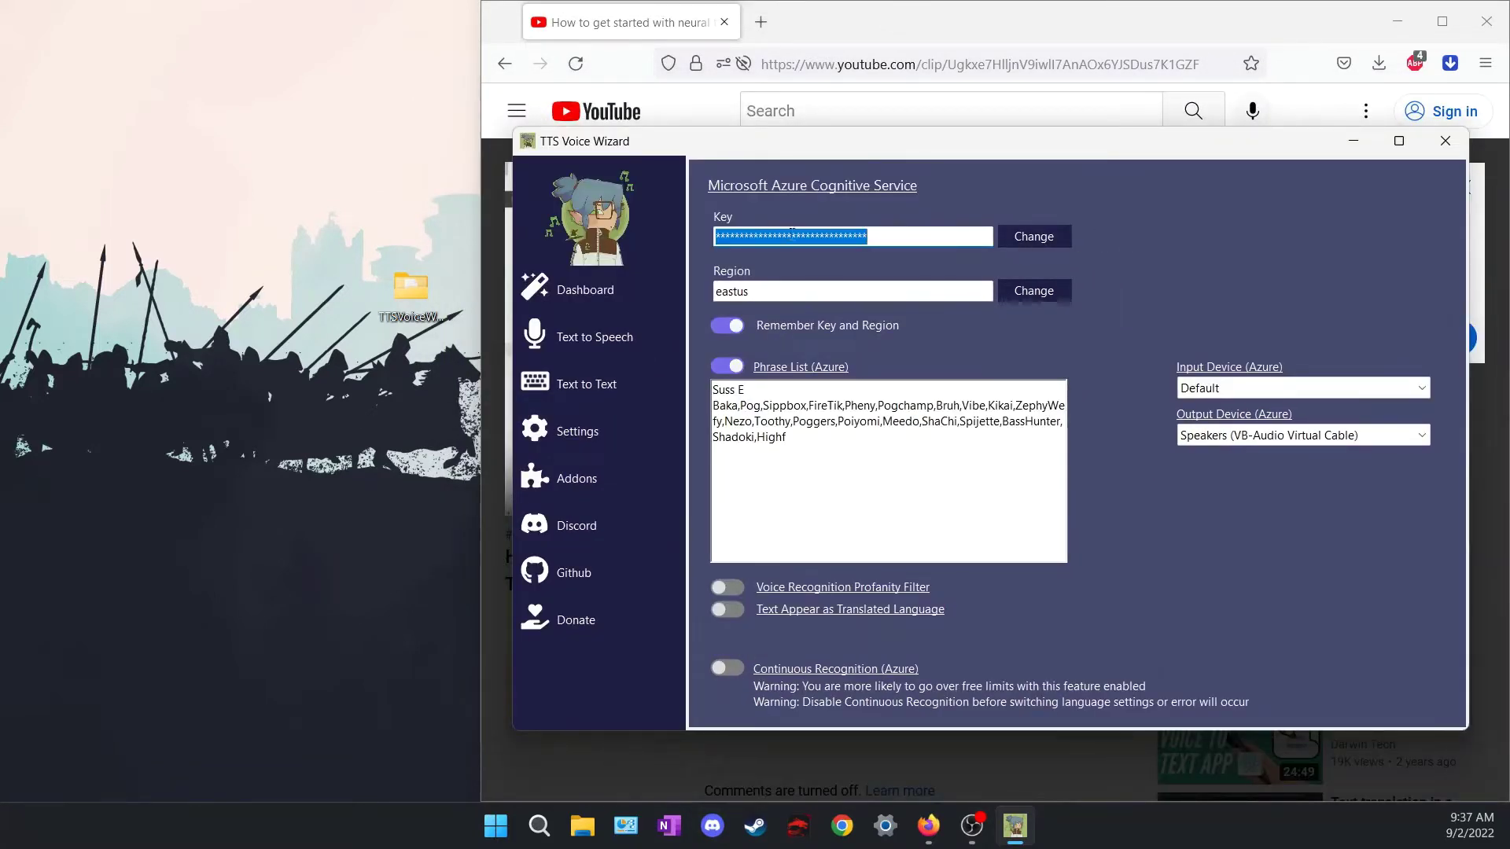
{"action": "left_click", "coordinate": [876, 237]}
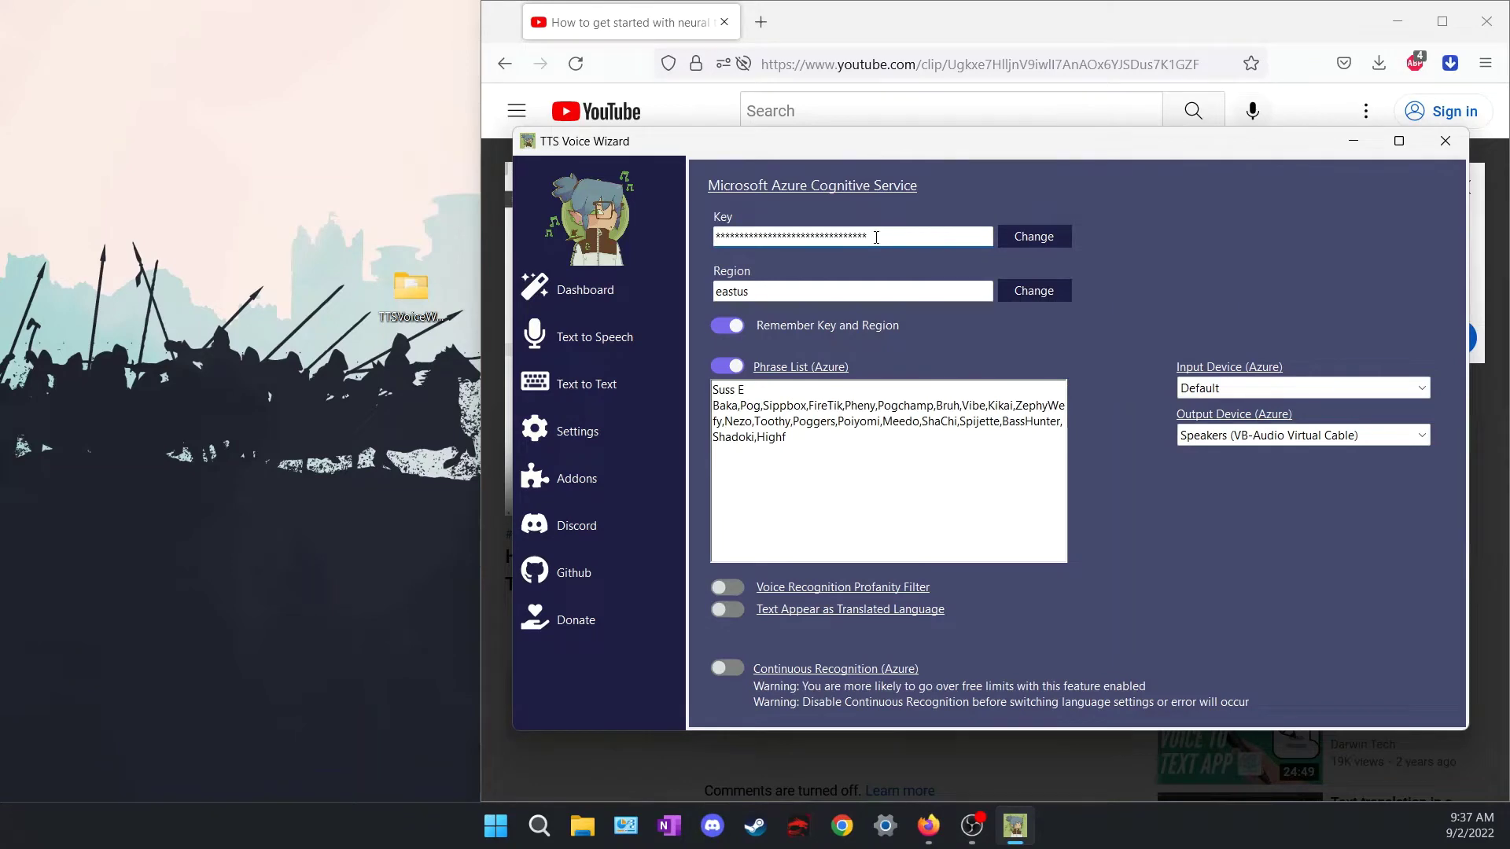
{"action": "left_click", "coordinate": [1032, 239]}
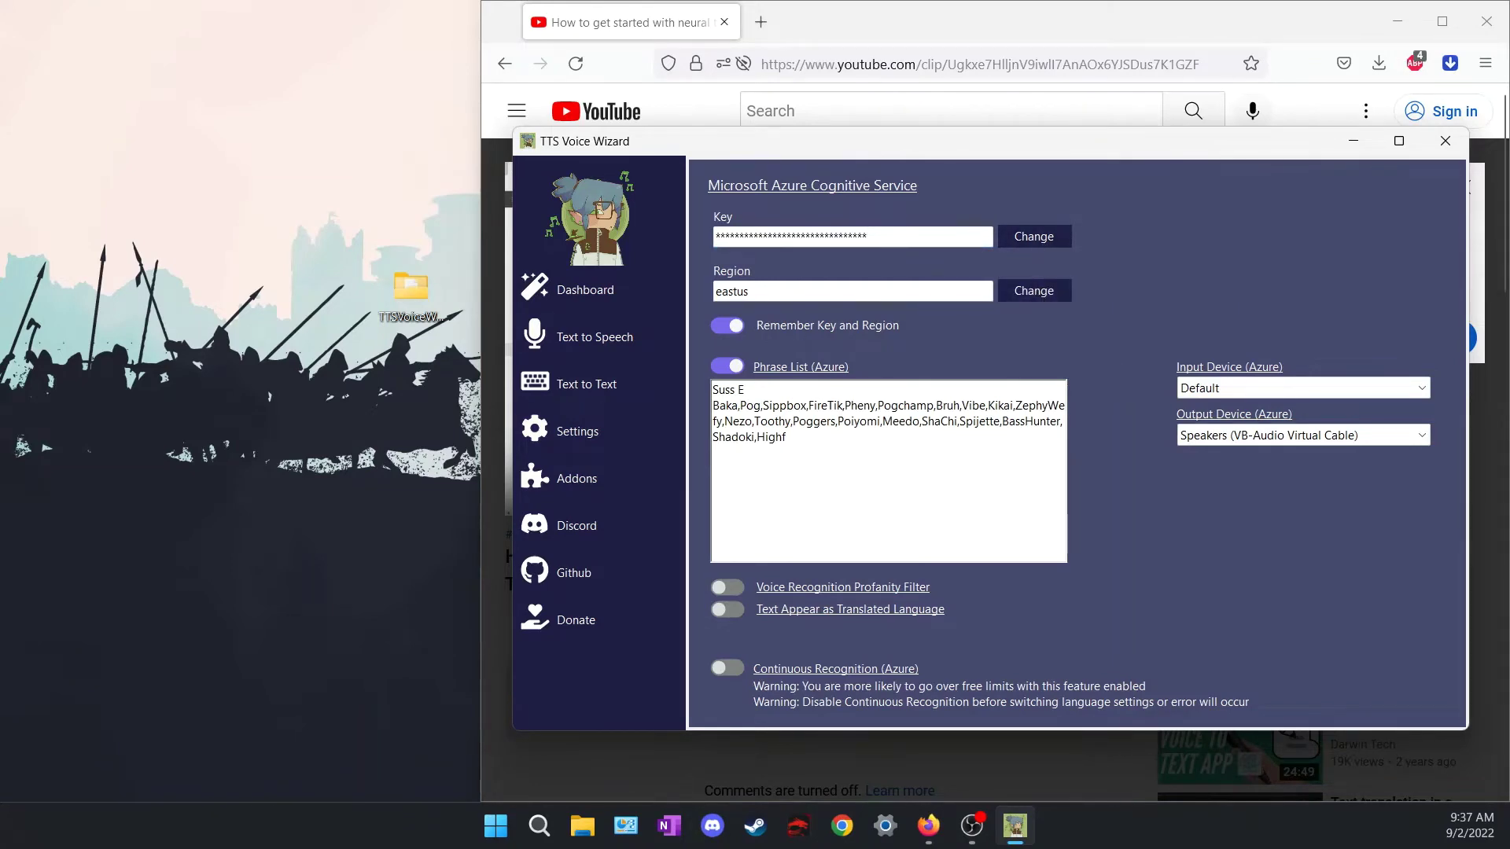
{"action": "key", "text": "alt+Tab"}
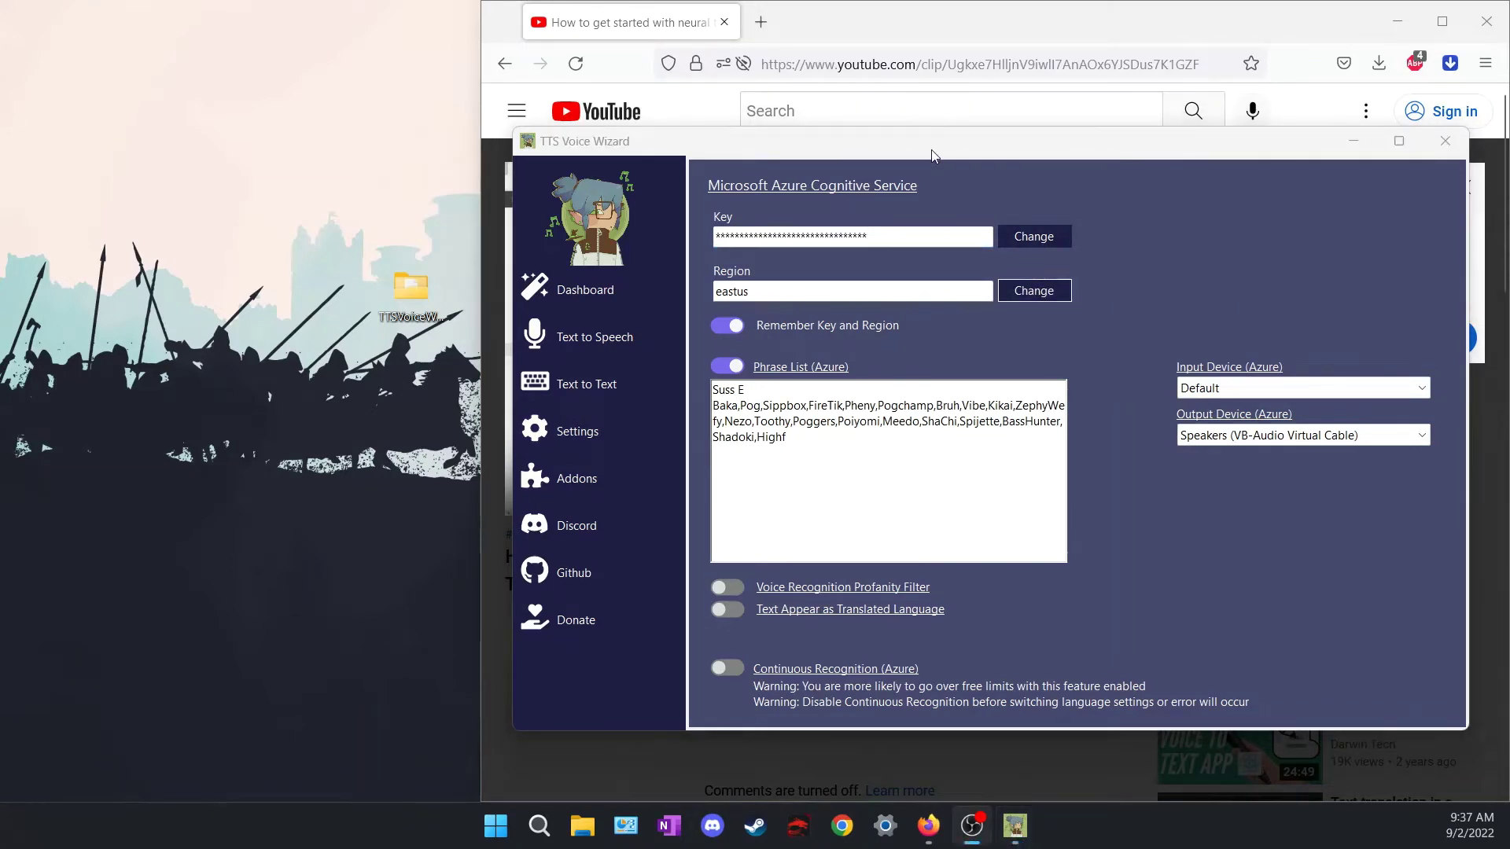
- Switch back to the browser's TTS-Voice-Wizard README and find the "How to output TTS through microphone?" section
{"action": "left_click_drag", "start_coordinate": [931, 155], "coordinate": [534, 372]}
{"action": "left_click", "coordinate": [1022, 23]}
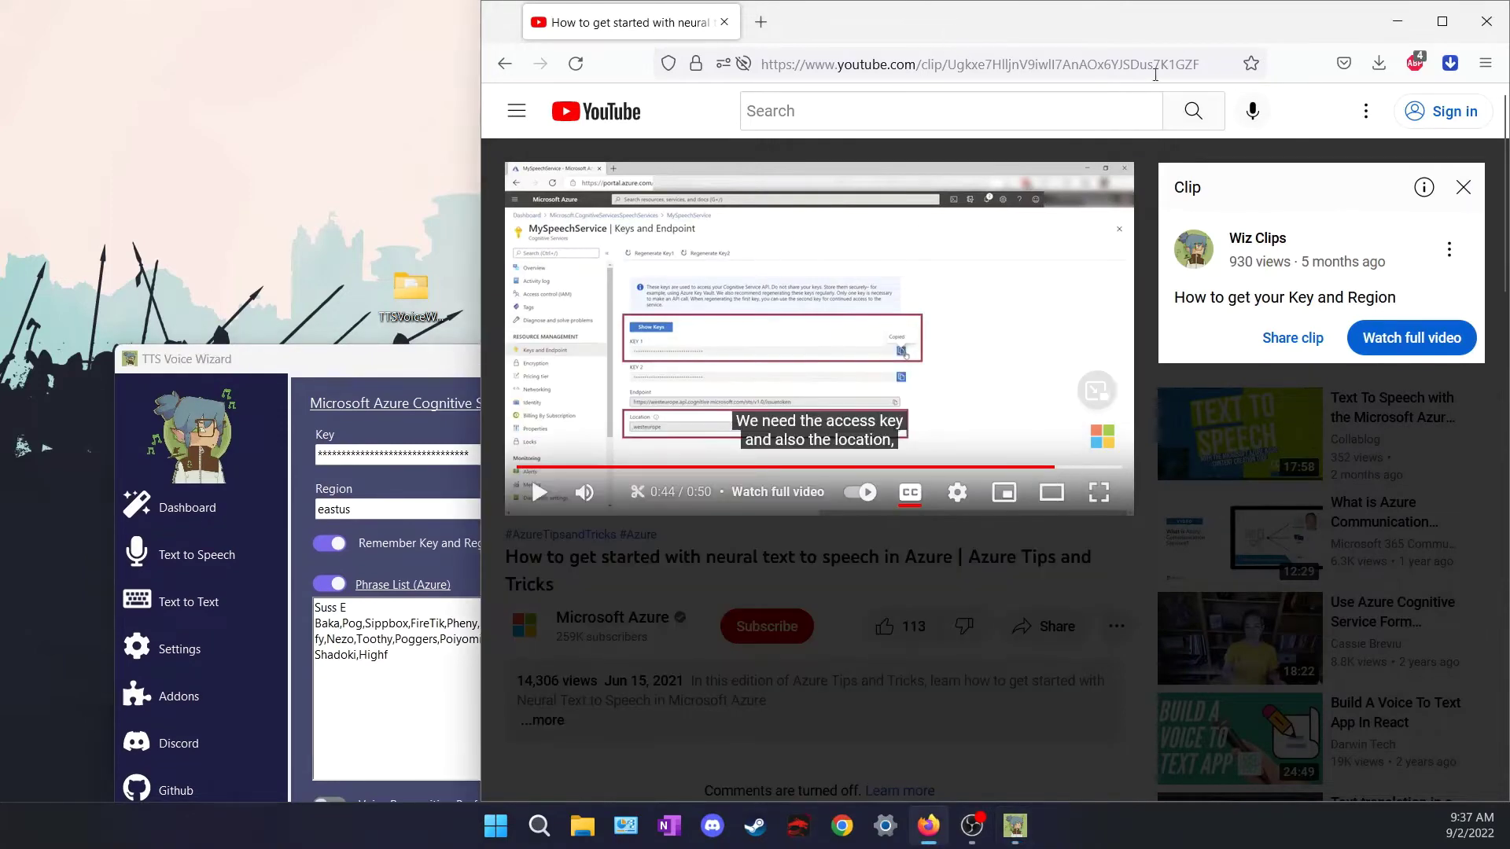
{"action": "left_click", "coordinate": [505, 64]}
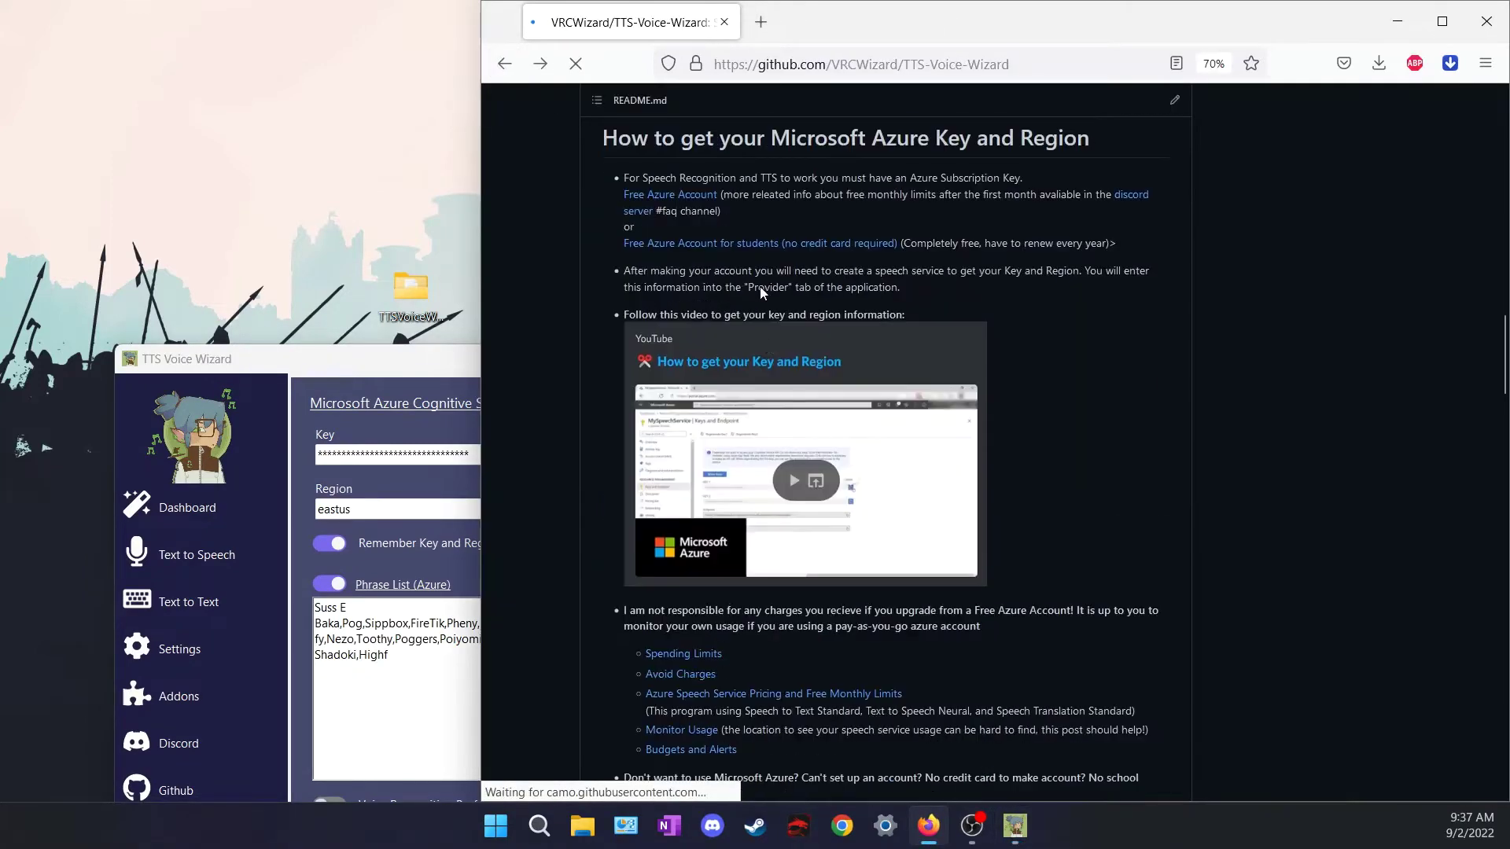
{"action": "scroll", "coordinate": [900, 364], "scroll_direction": "down", "scroll_amount": 3}
{"action": "scroll", "coordinate": [904, 362], "scroll_direction": "down", "scroll_amount": 10}
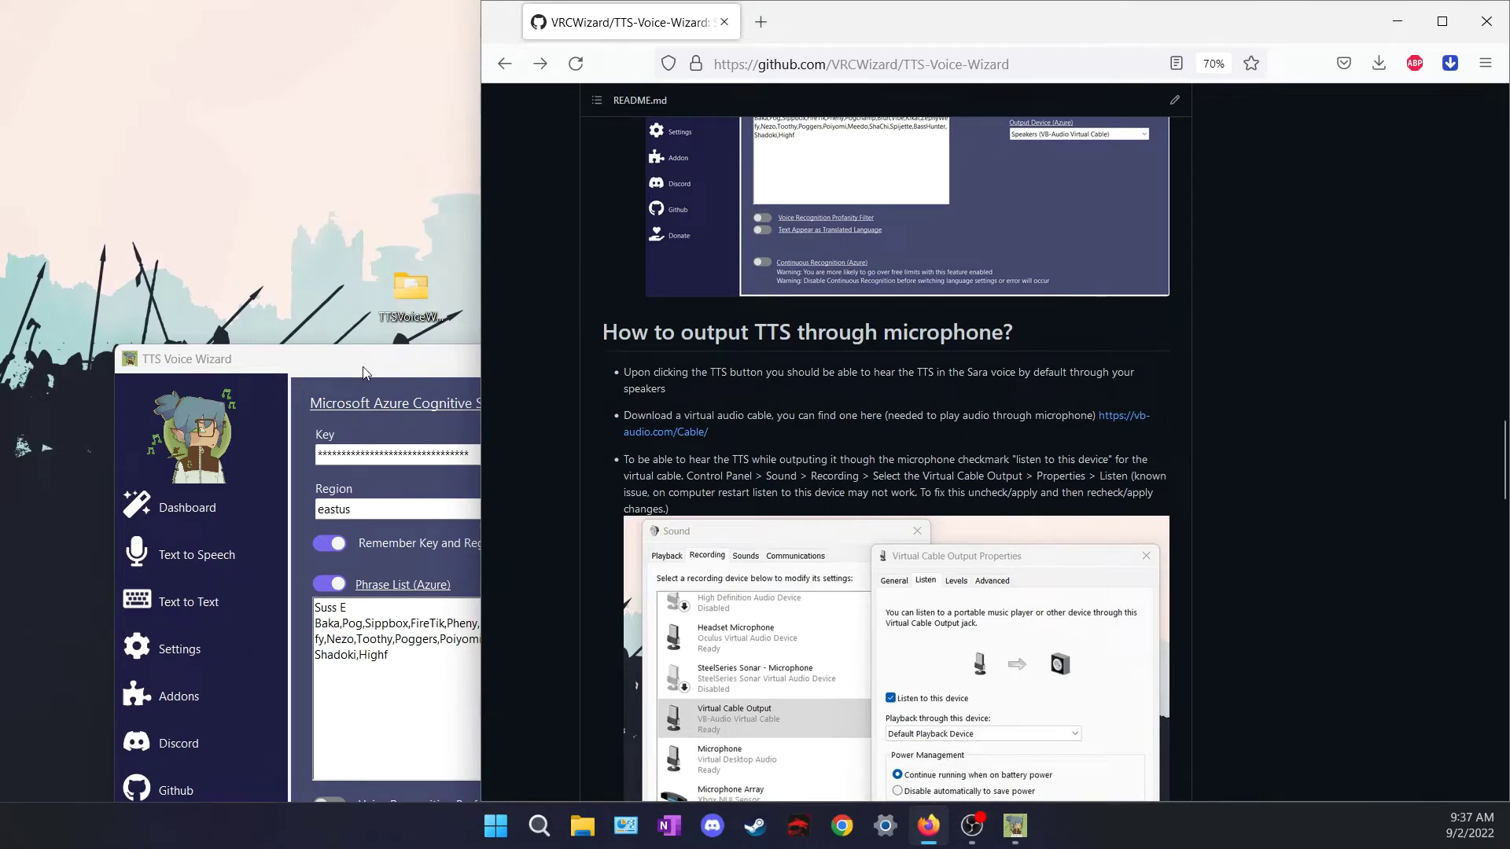
- Open the Windows Sound settings and place the window beside the README's screenshot of the Virtual Cable Output listening setup
{"action": "left_click_drag", "start_coordinate": [359, 371], "coordinate": [437, 47]}
{"action": "right_click", "coordinate": [632, 832]}
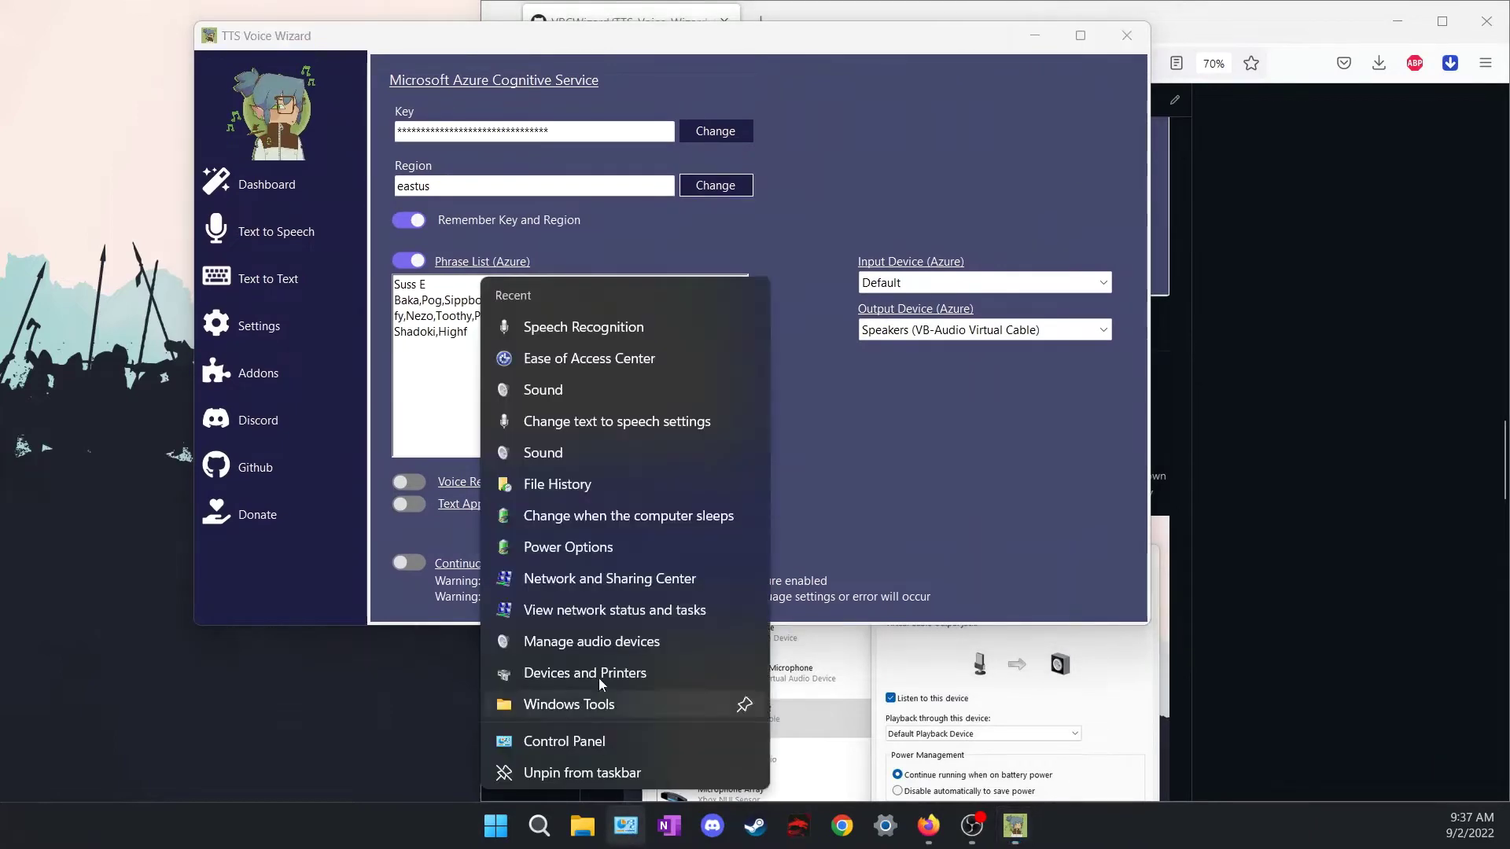
{"action": "left_click", "coordinate": [564, 451]}
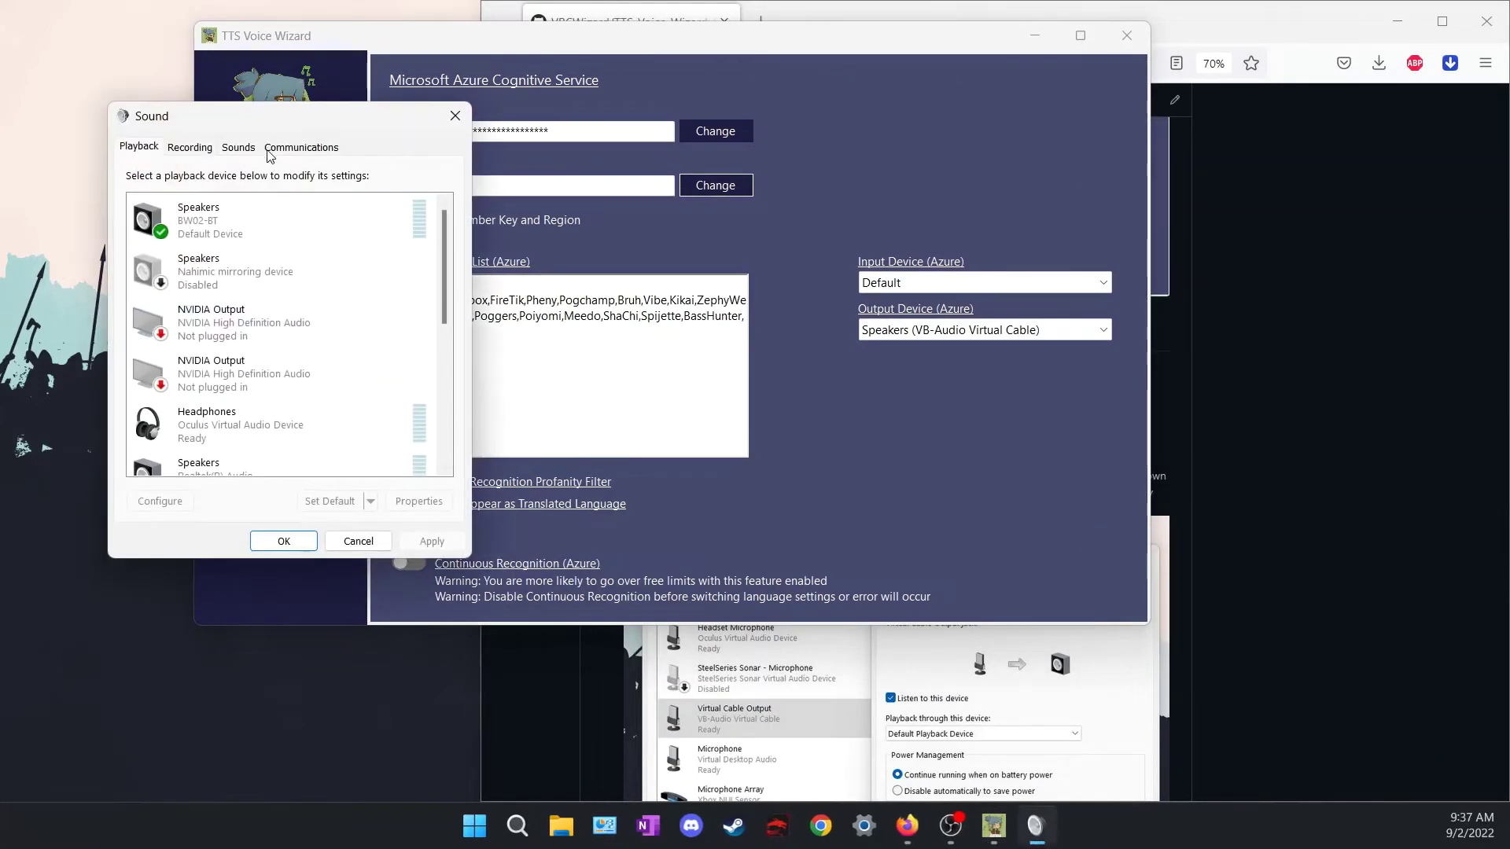
{"action": "left_click_drag", "start_coordinate": [262, 118], "coordinate": [1301, 327]}
{"action": "left_click_drag", "start_coordinate": [892, 43], "coordinate": [0, 202]}
{"action": "scroll", "coordinate": [991, 503], "scroll_direction": "down", "scroll_amount": 1}
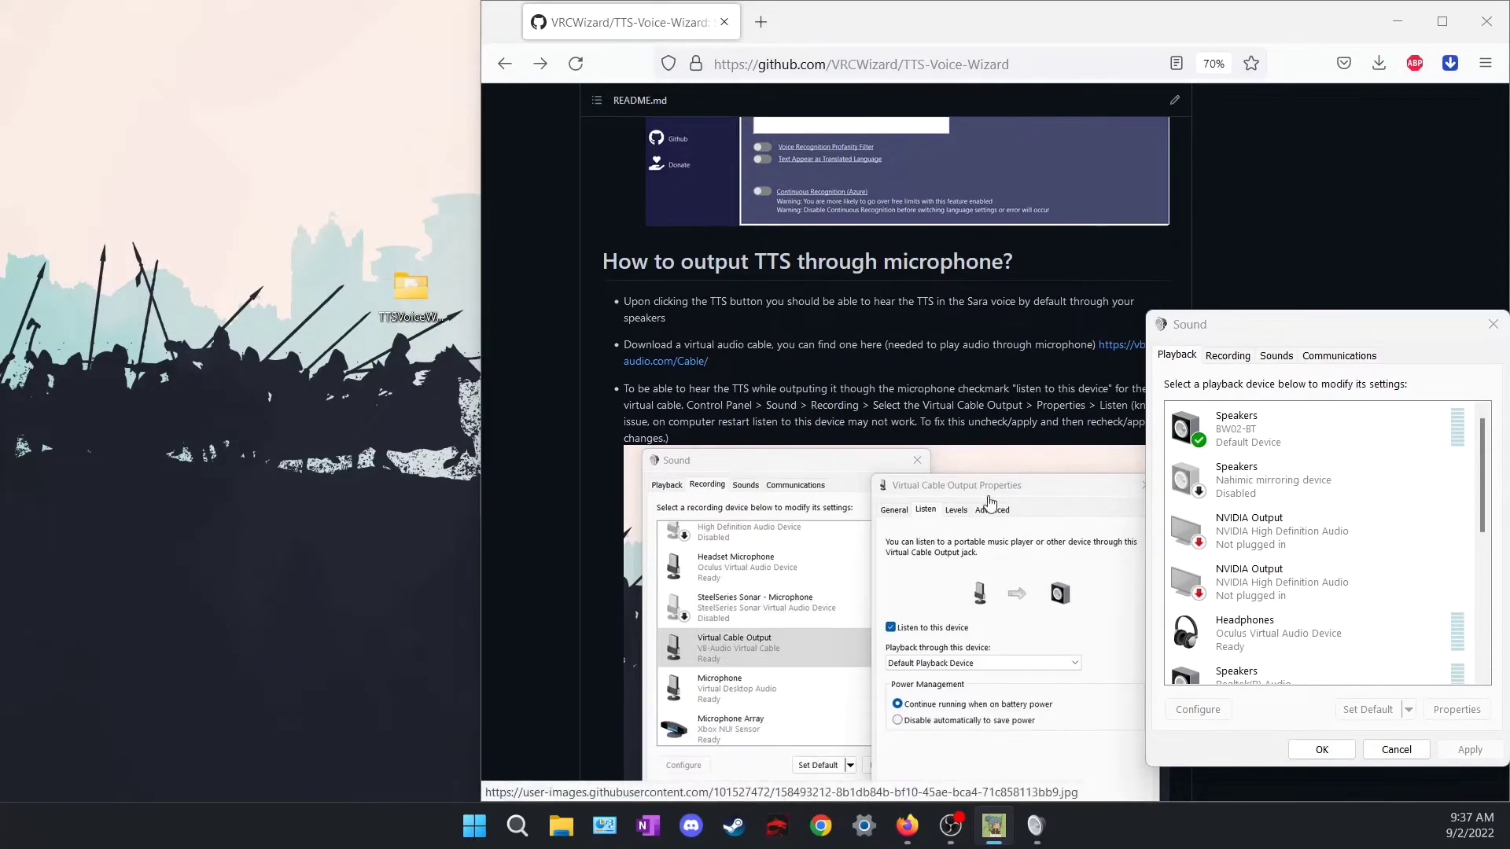
{"action": "scroll", "coordinate": [991, 503], "scroll_direction": "down", "scroll_amount": 1}
{"action": "left_click_drag", "start_coordinate": [1233, 324], "coordinate": [1228, 260]}
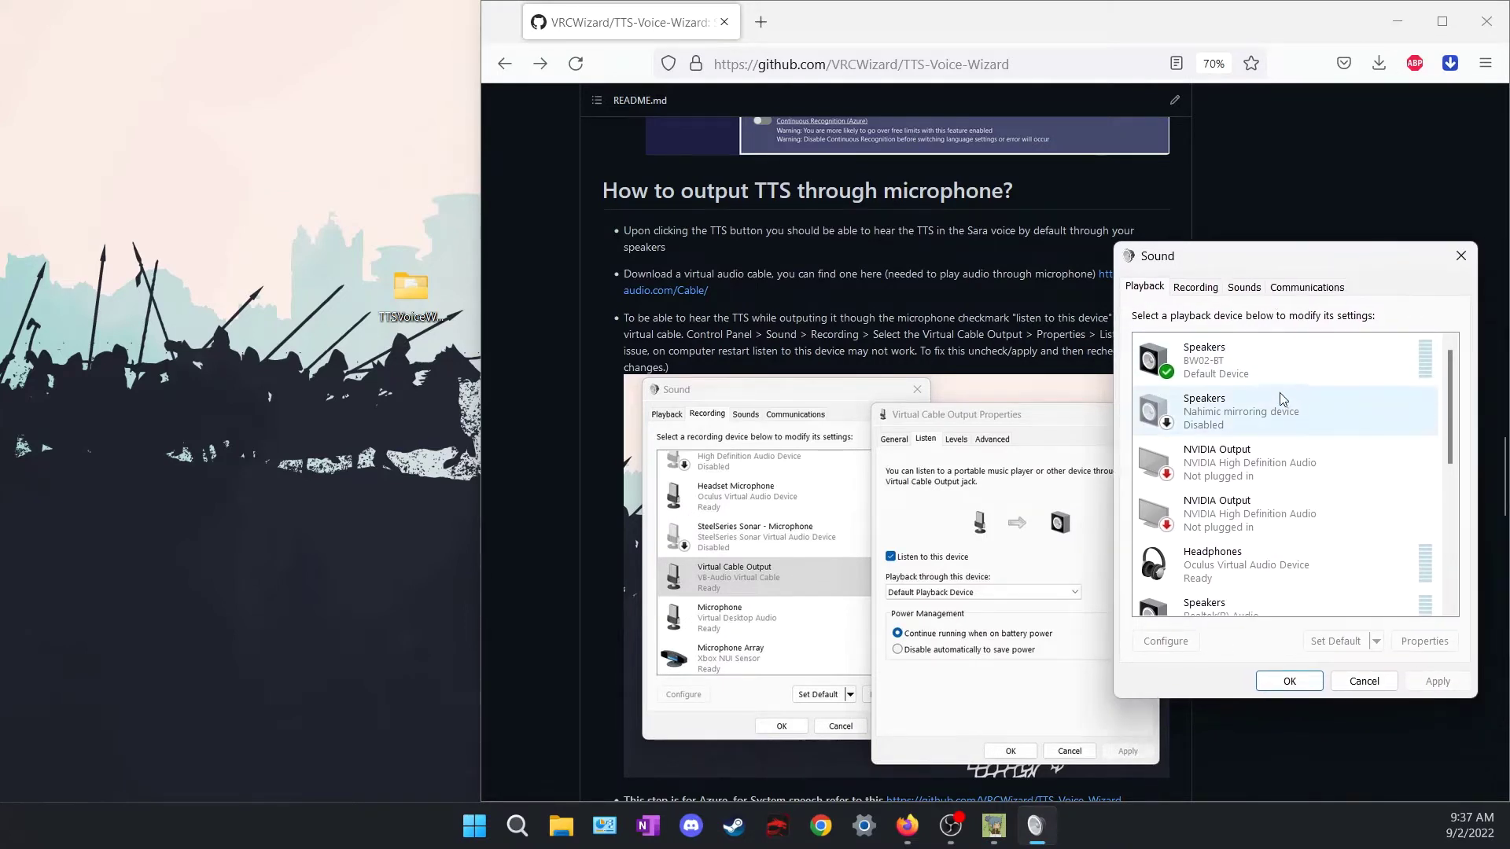
- Open the Listen settings in the properties of the Virtual Cable Output recording device
{"action": "left_click", "coordinate": [1198, 289]}
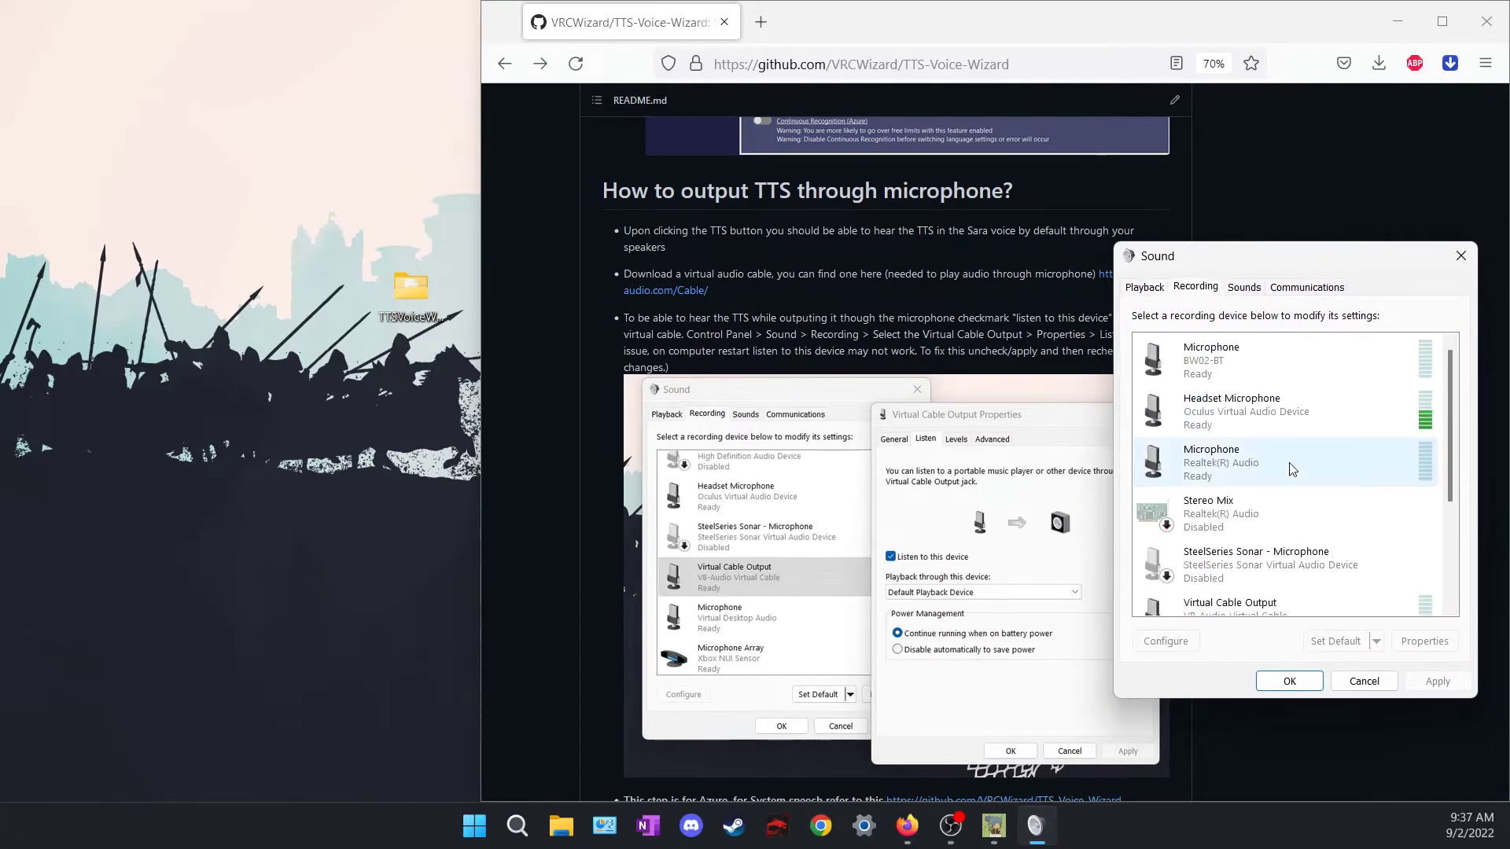
{"action": "scroll", "coordinate": [1287, 467], "scroll_direction": "down", "scroll_amount": 3}
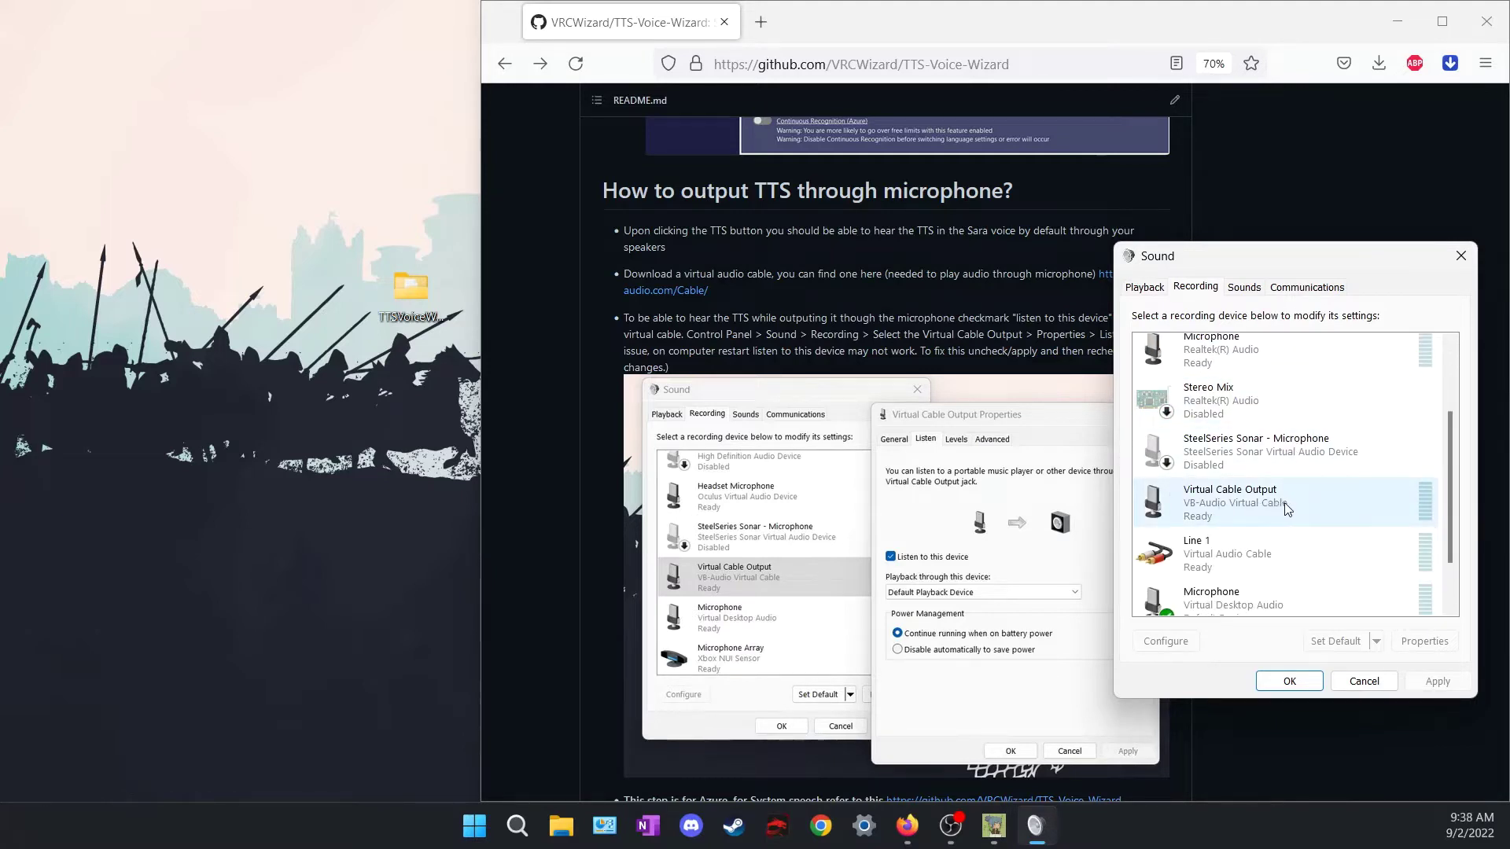
{"action": "right_click", "coordinate": [1280, 509]}
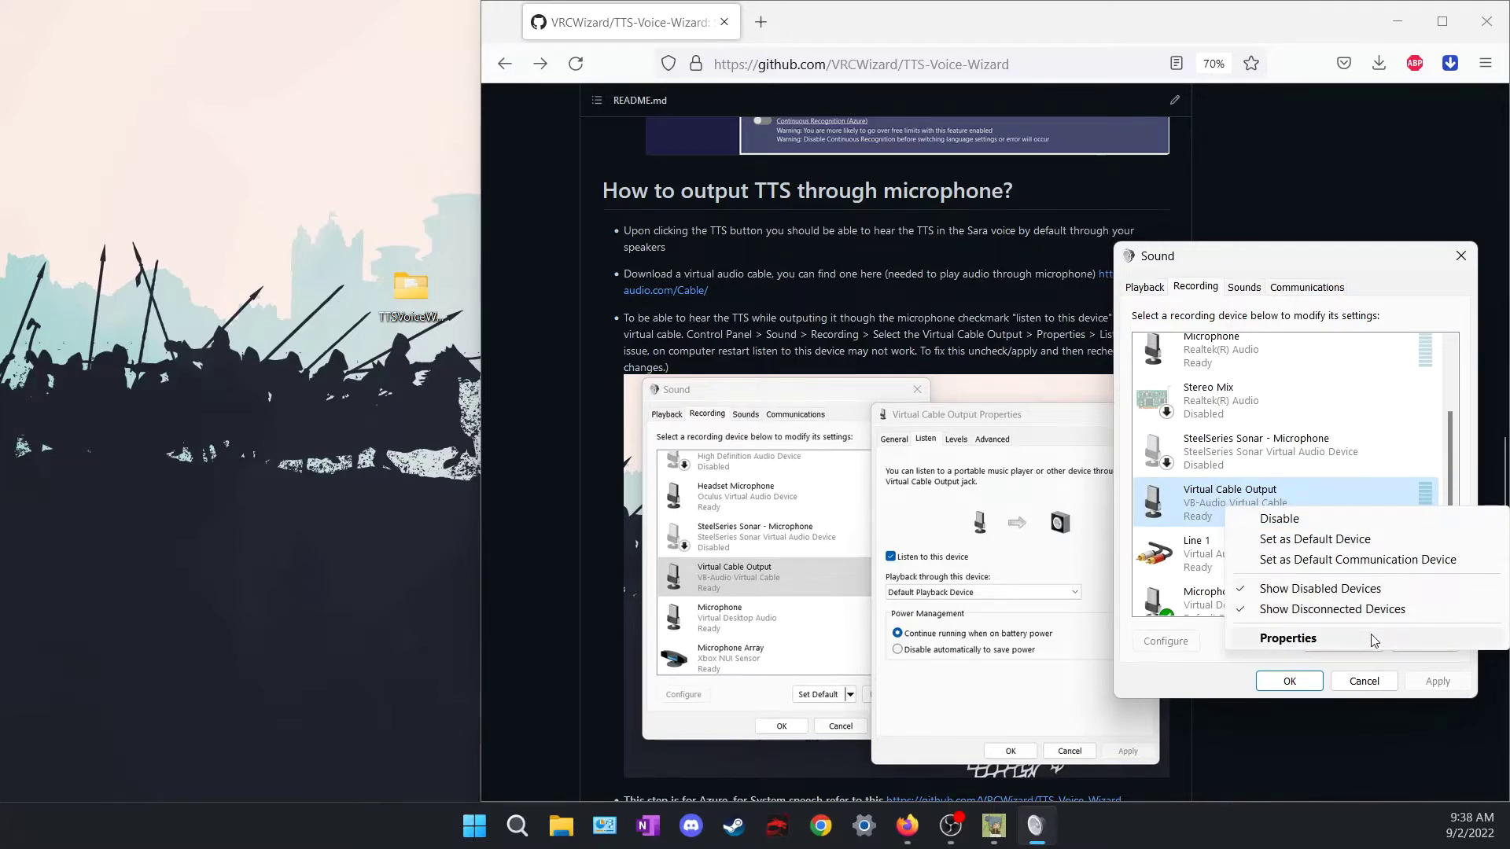
{"action": "left_click", "coordinate": [1311, 639]}
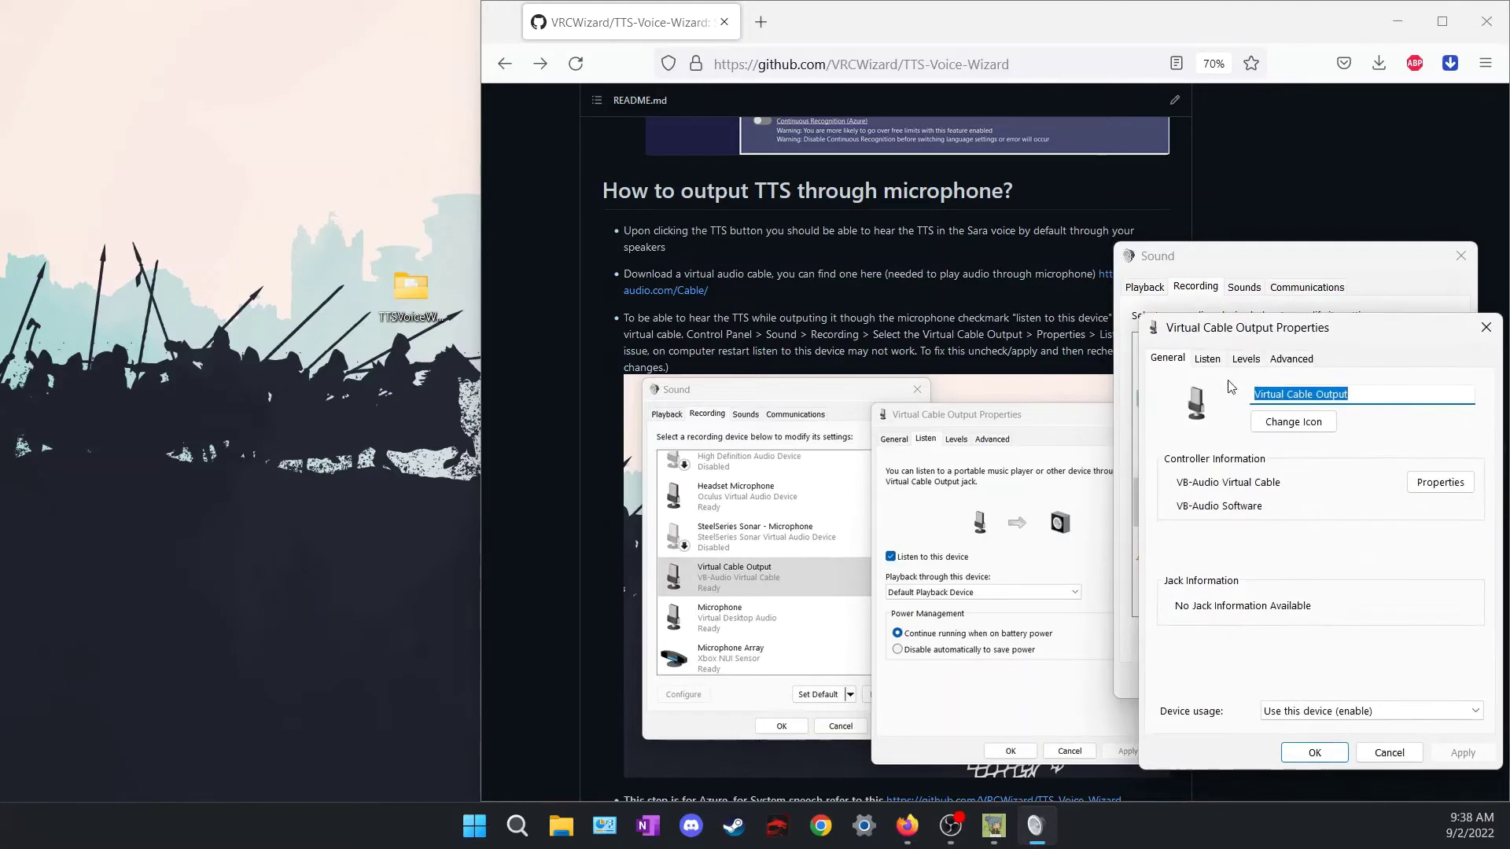
{"action": "left_click", "coordinate": [1208, 360]}
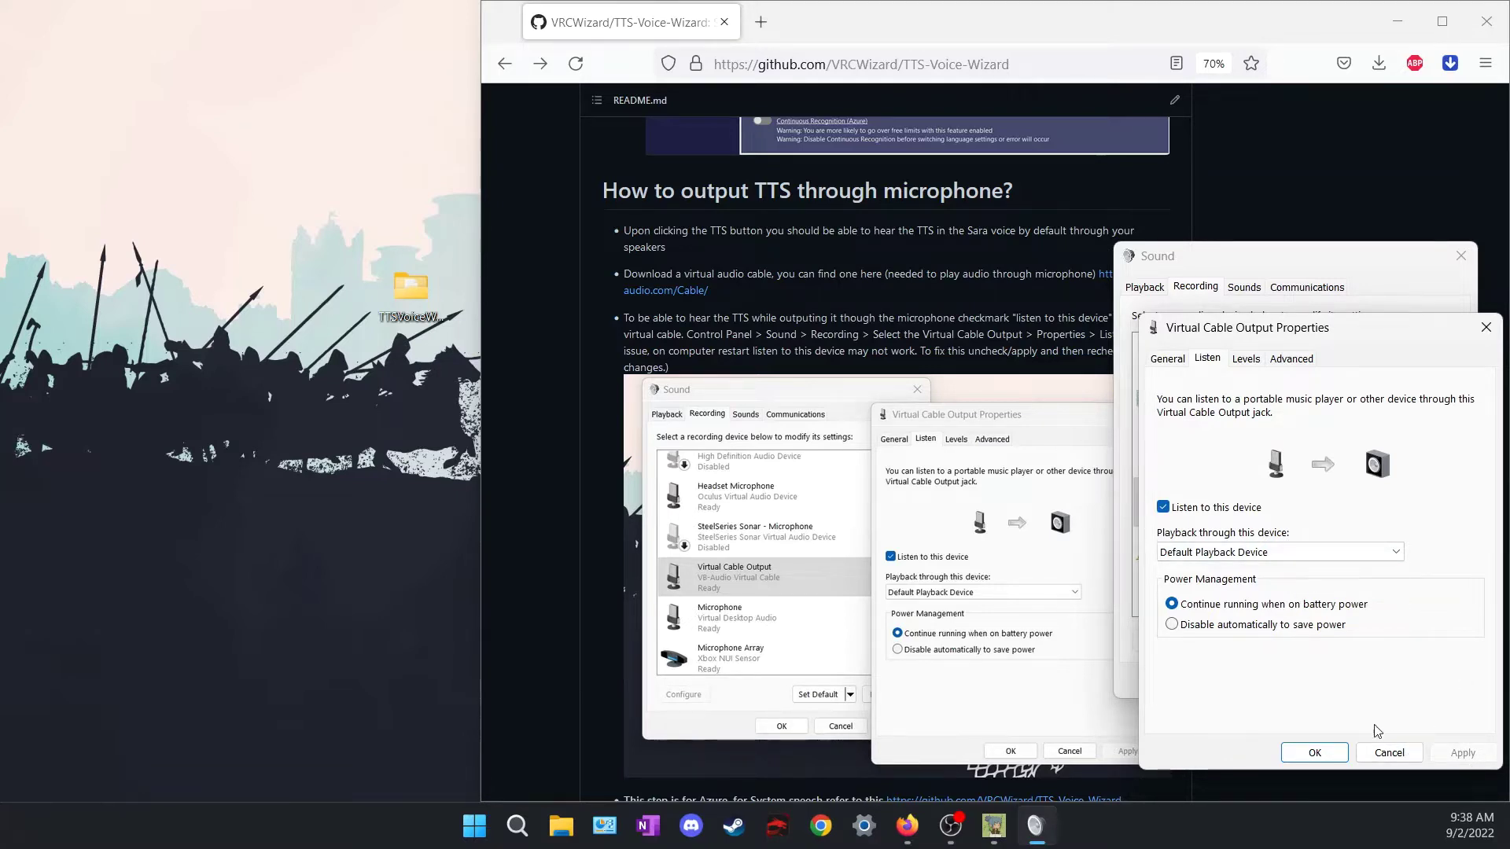
- Apply the "Listen to this device" setting for Virtual Cable Output, confirm its properties and close the Sound window
{"action": "left_click", "coordinate": [1163, 507]}
{"action": "left_click", "coordinate": [1456, 754]}
{"action": "left_click", "coordinate": [1329, 750]}
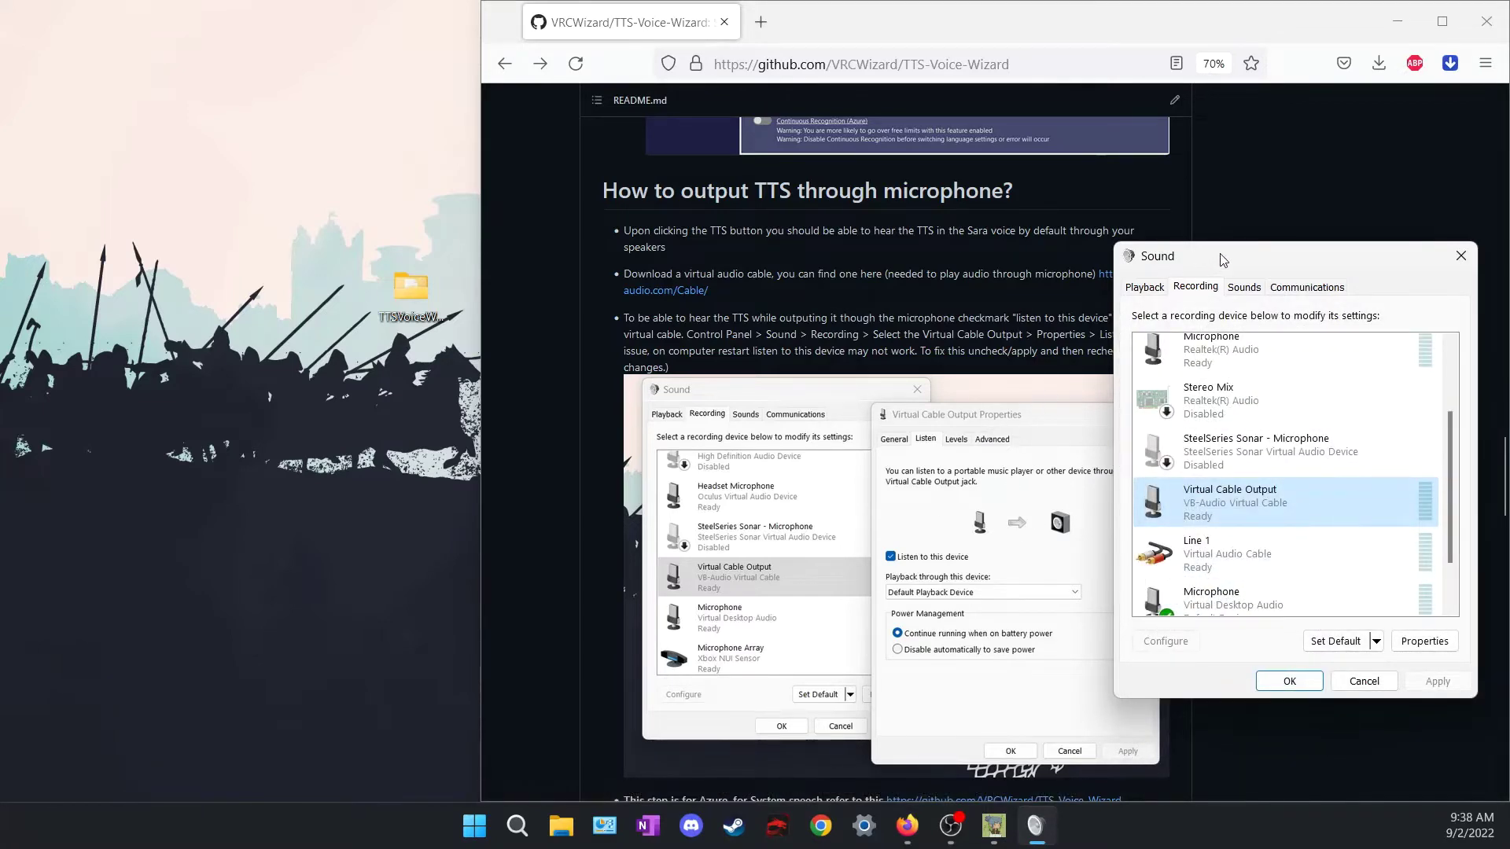
{"action": "left_click_drag", "start_coordinate": [1224, 260], "coordinate": [1165, 273]}
{"action": "left_click", "coordinate": [1400, 271]}
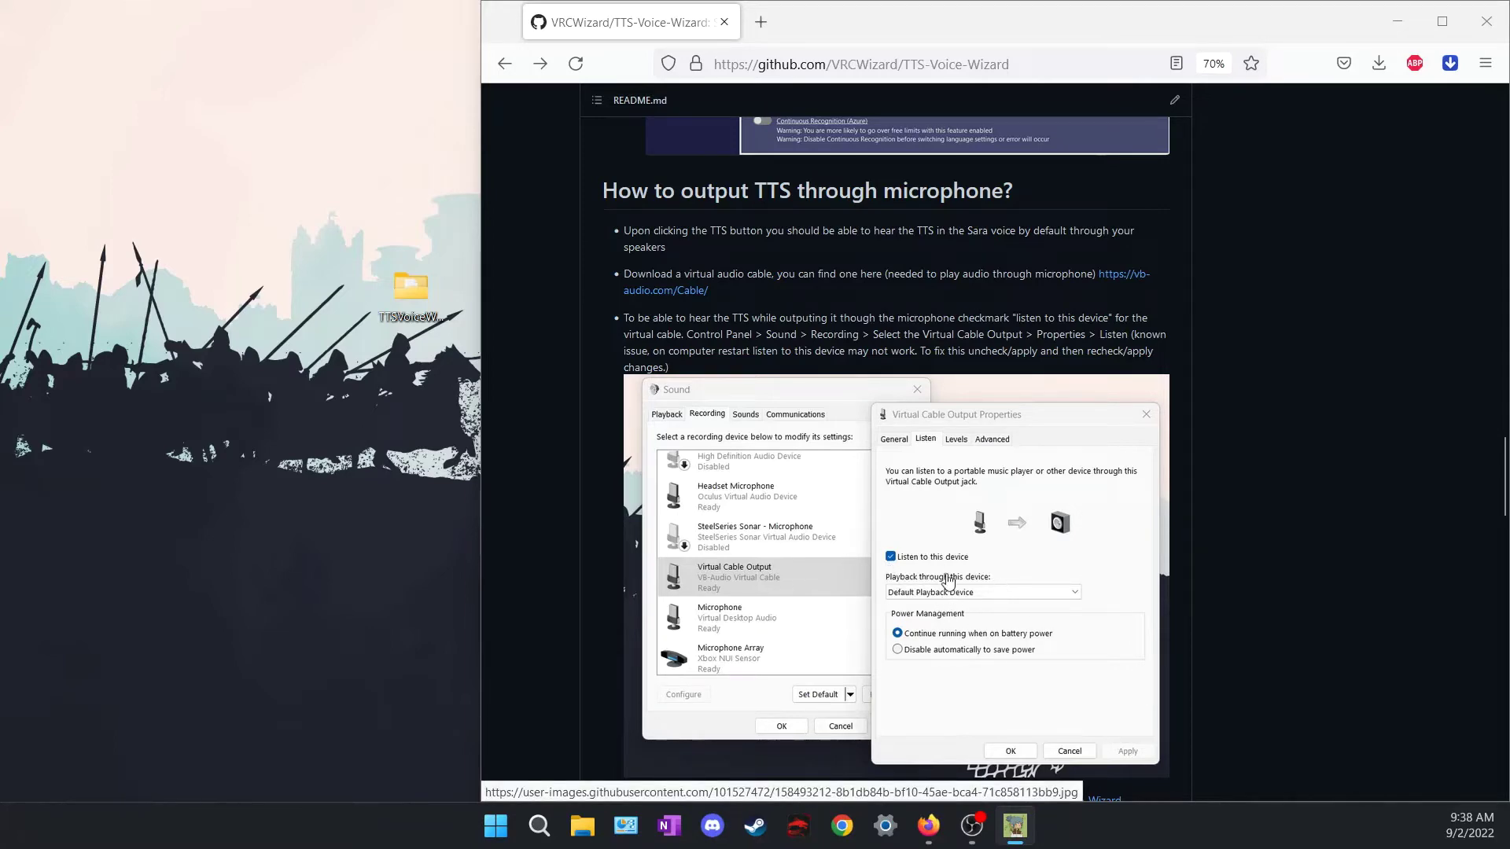
- Bring TTS Voice Wizard back over the README and set its Azure output device to Speakers (VB-Audio Virtual Cable)
{"action": "scroll", "coordinate": [967, 599], "scroll_direction": "down", "scroll_amount": 3}
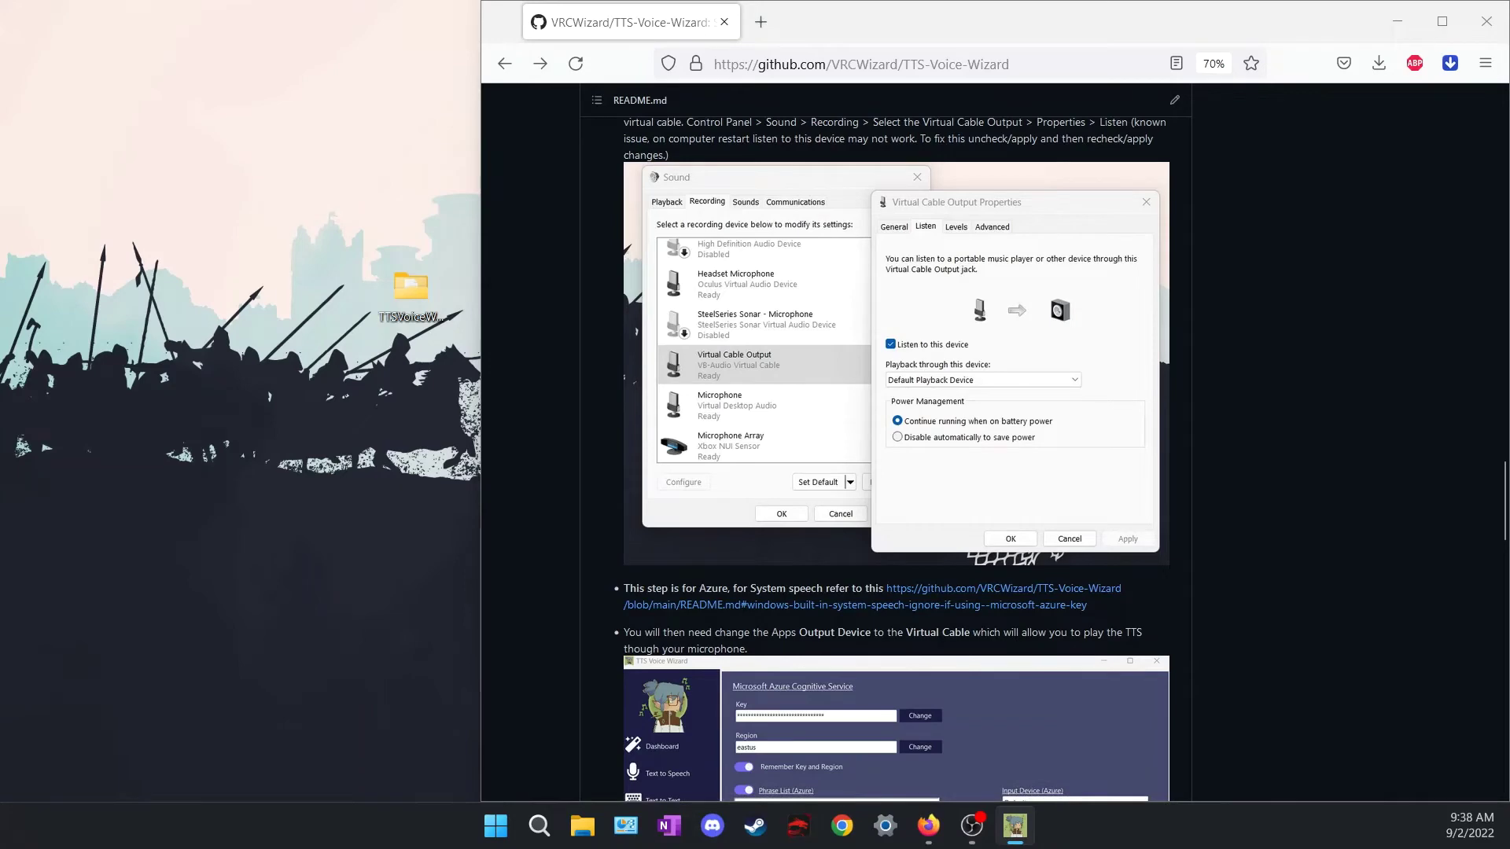
{"action": "left_click_drag", "start_coordinate": [0, 267], "coordinate": [624, 102]}
{"action": "scroll", "coordinate": [1238, 490], "scroll_direction": "down", "scroll_amount": 3}
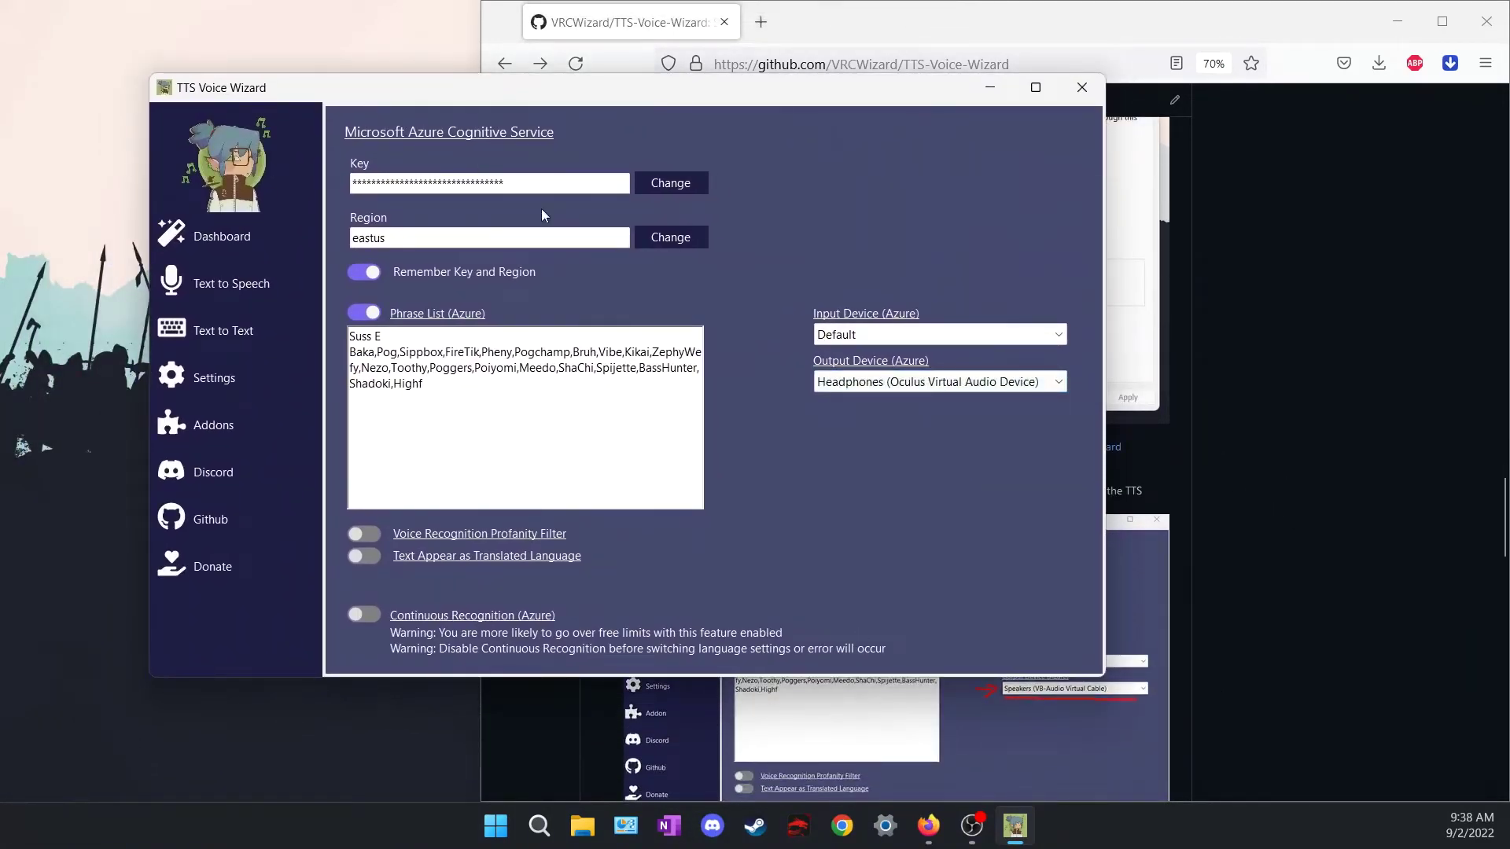
{"action": "left_click_drag", "start_coordinate": [620, 105], "coordinate": [523, 117]}
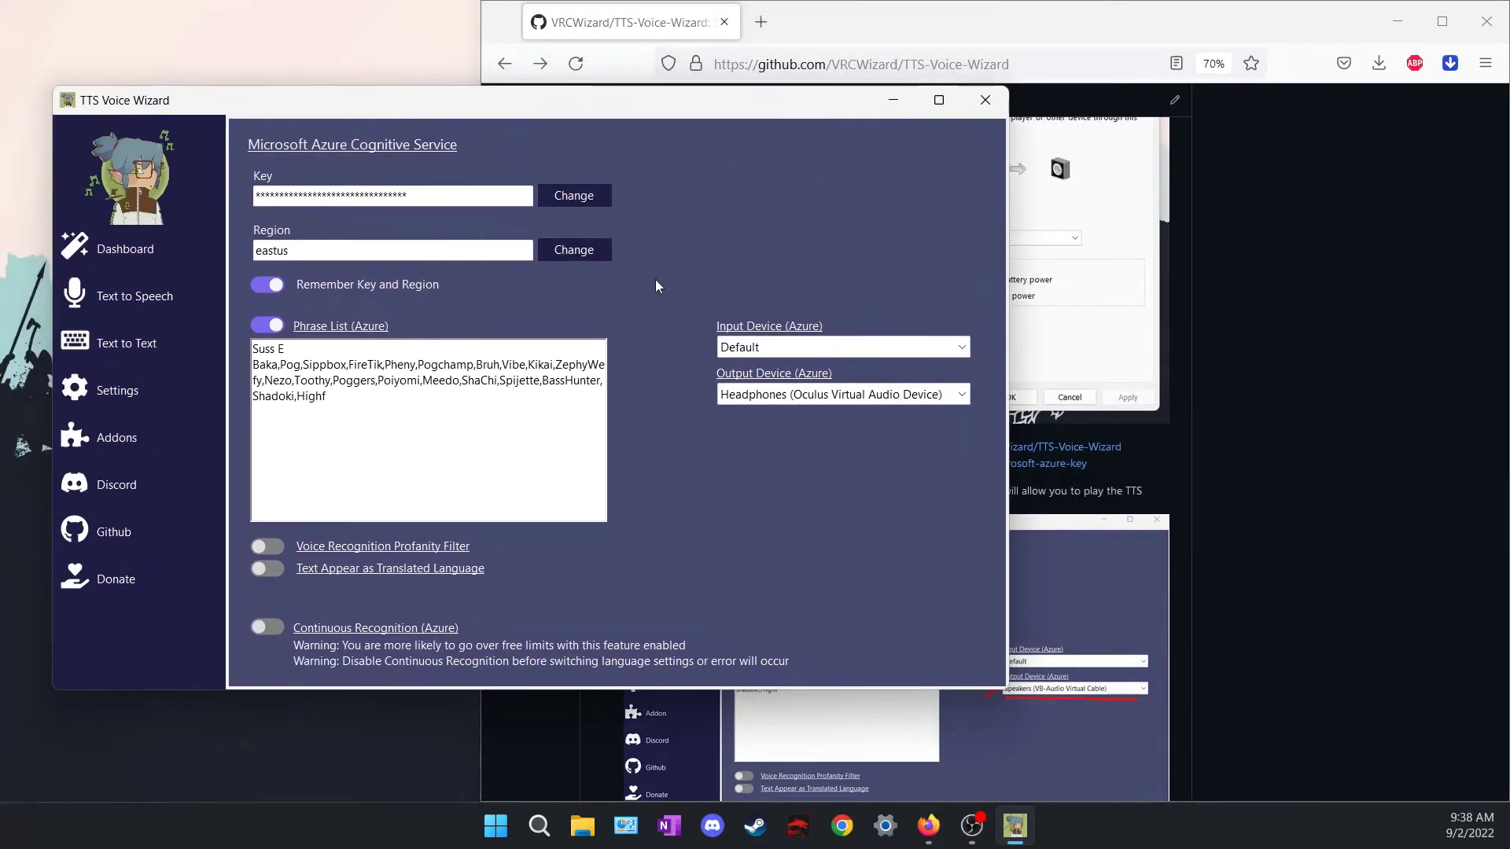
{"action": "left_click", "coordinate": [752, 396]}
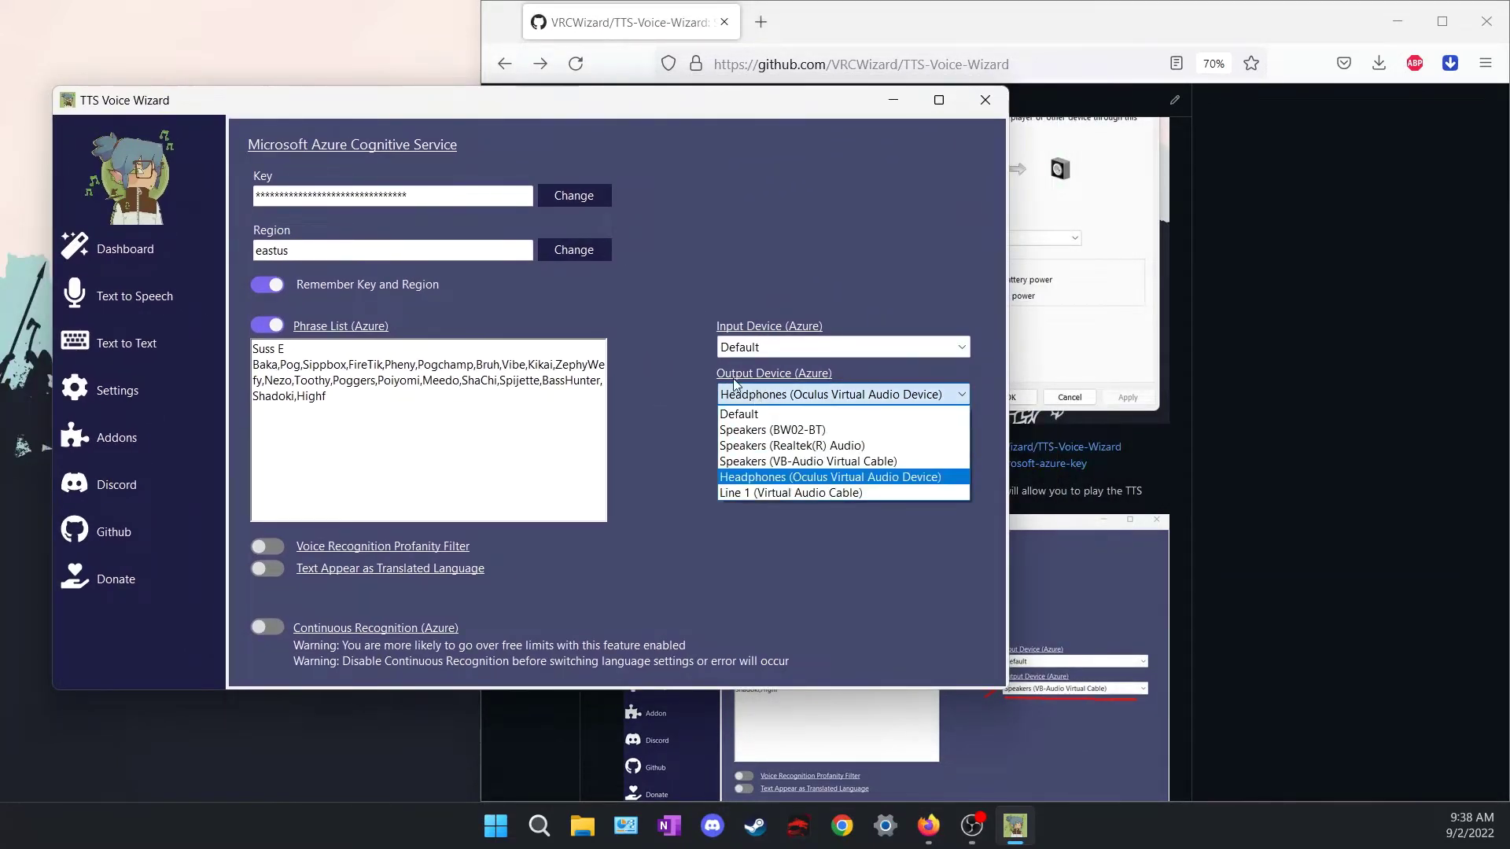
{"action": "left_click", "coordinate": [784, 464]}
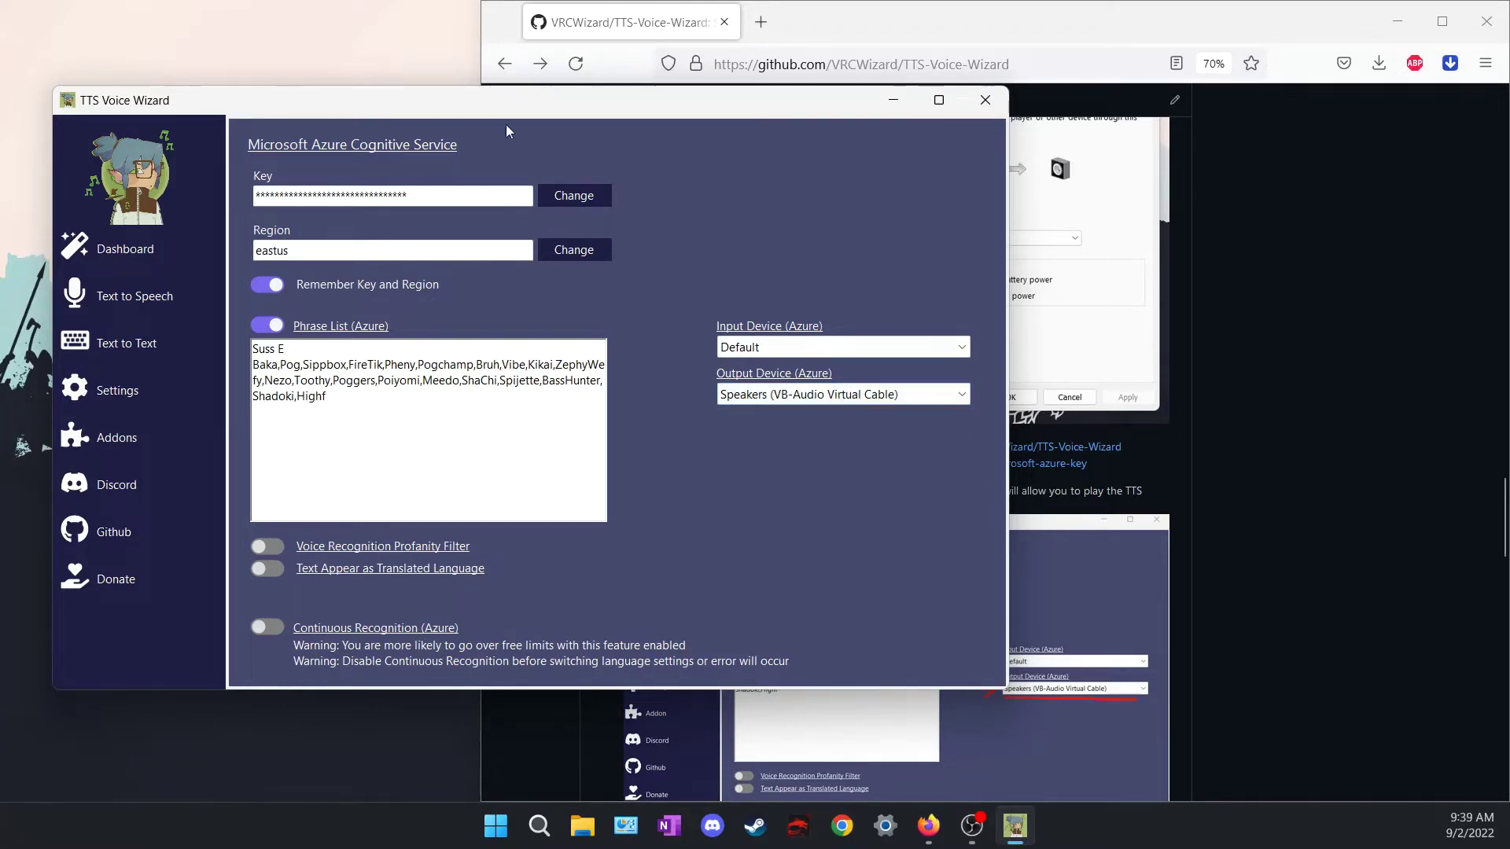
- Set the Azure input device to Microphone (BW02-BT)
{"action": "left_click_drag", "start_coordinate": [545, 101], "coordinate": [521, 101]}
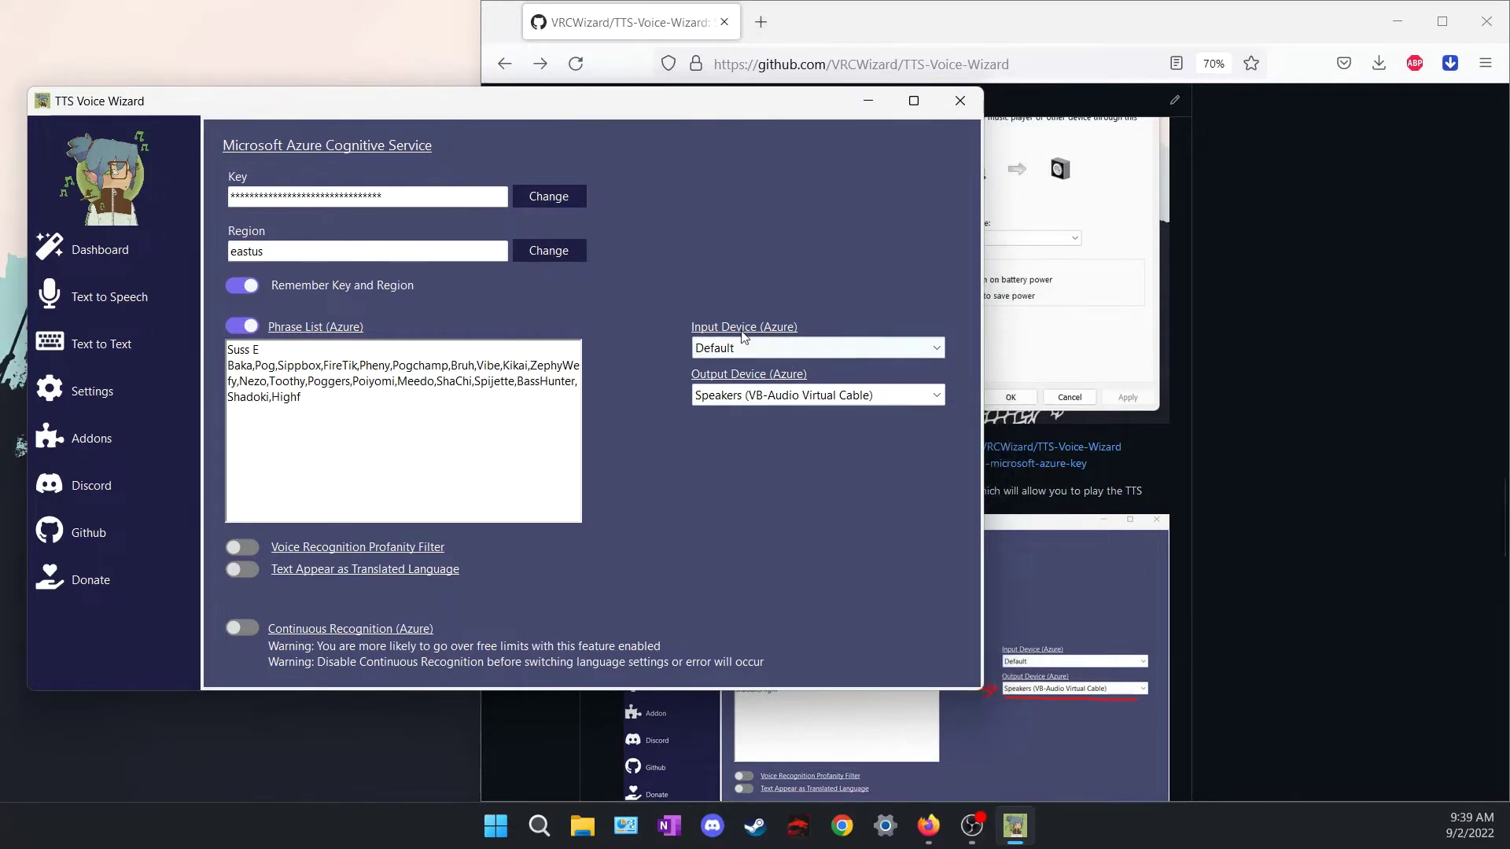
{"action": "left_click", "coordinate": [786, 346]}
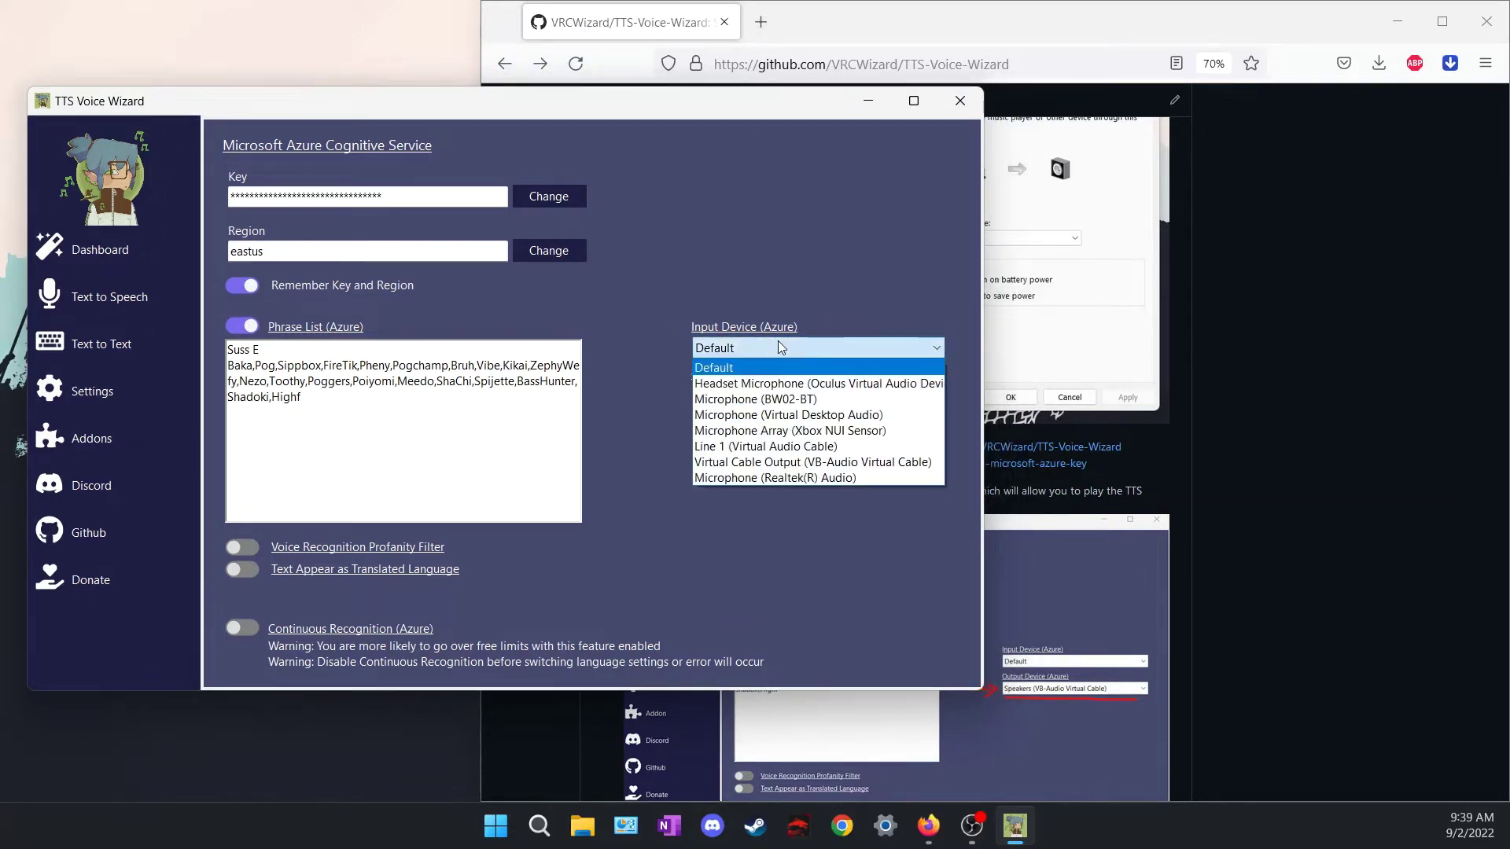
{"action": "left_click", "coordinate": [766, 399]}
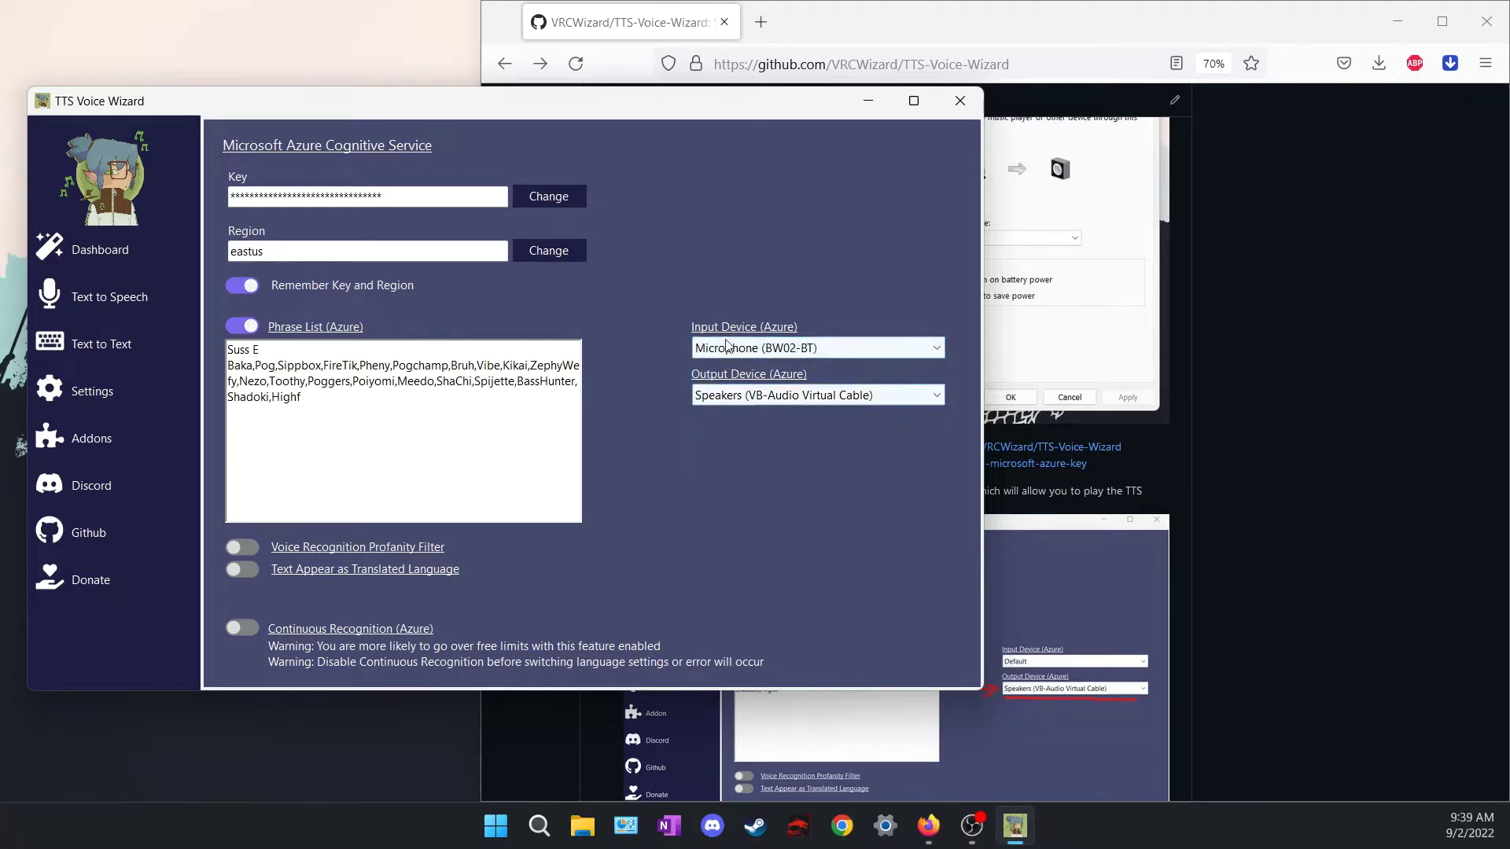
- Move TTS Voice Wizard aside and review the README's output device and microphone instructions, continuing to the Windows Built-In System Speech section
{"action": "left_click_drag", "start_coordinate": [665, 110], "coordinate": [258, 150]}
{"action": "scroll", "coordinate": [1049, 361], "scroll_direction": "down", "scroll_amount": 5}
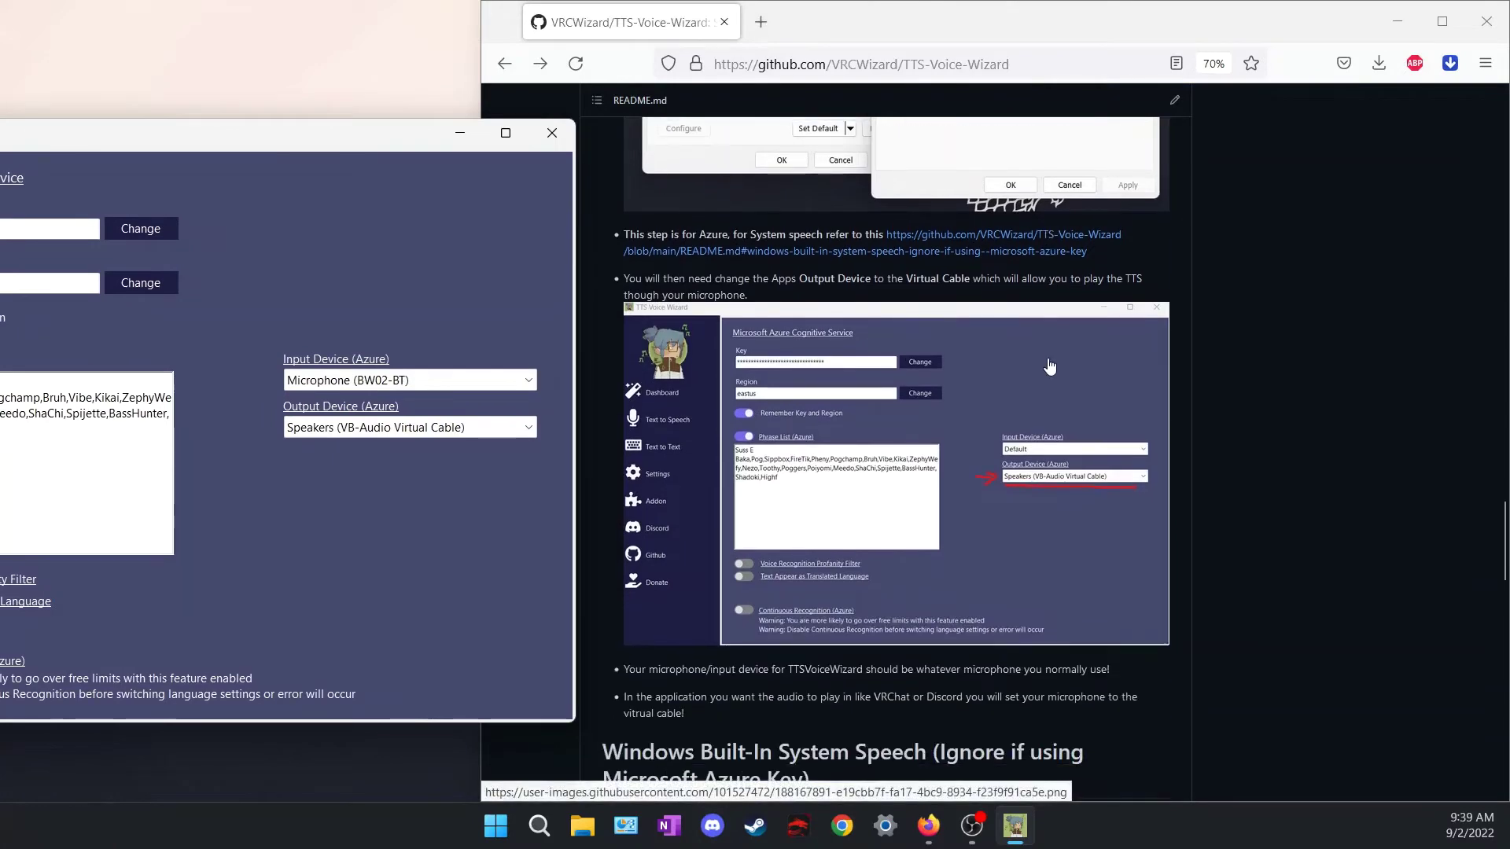
{"action": "scroll", "coordinate": [1049, 364], "scroll_direction": "down", "scroll_amount": 3}
{"action": "scroll", "coordinate": [1047, 358], "scroll_direction": "down", "scroll_amount": 2}
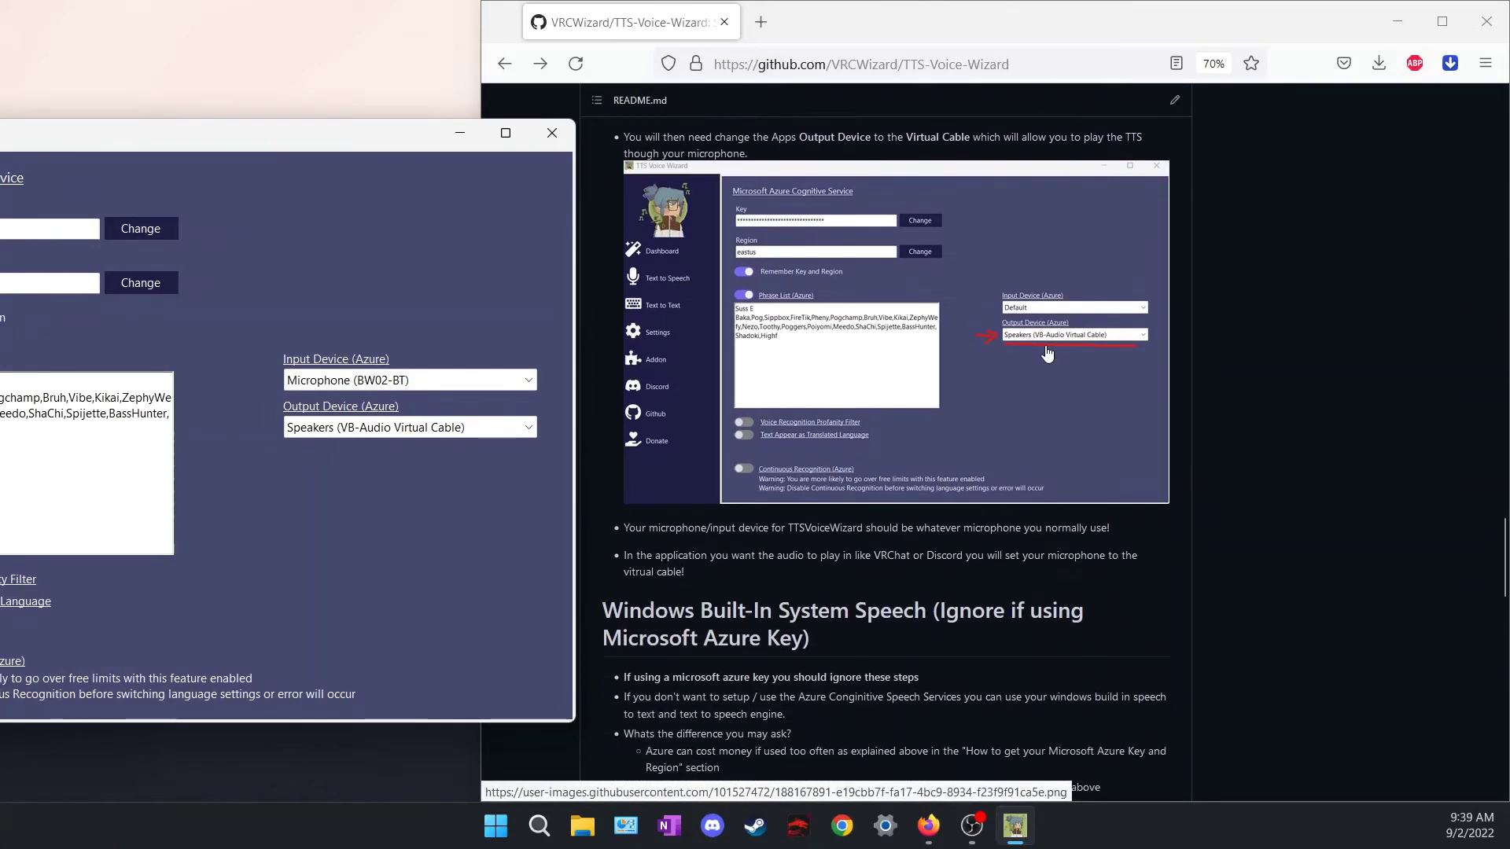
{"action": "scroll", "coordinate": [1047, 353], "scroll_direction": "up", "scroll_amount": 3}
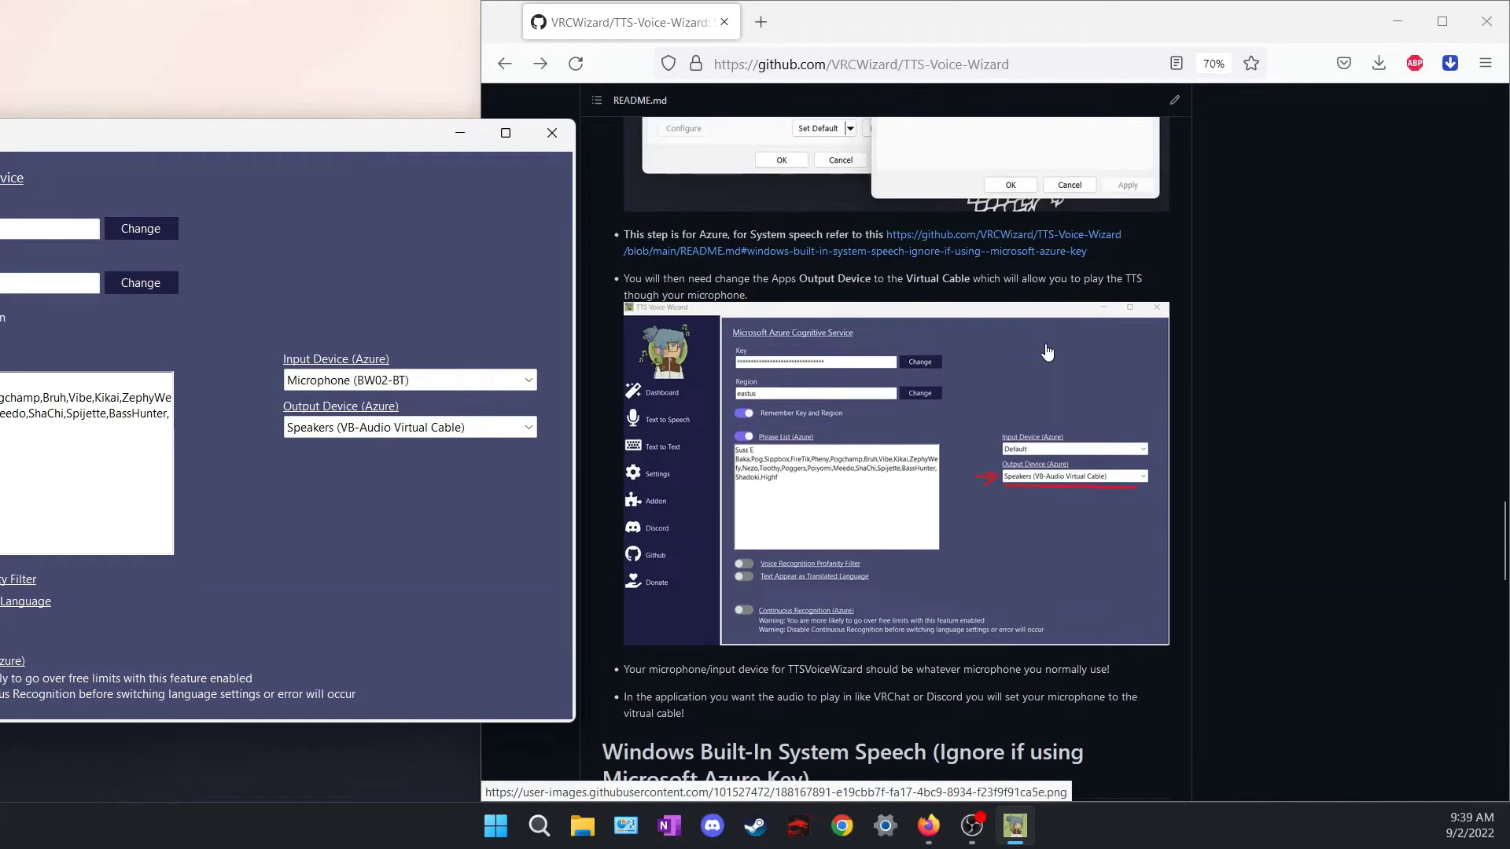
{"action": "scroll", "coordinate": [1047, 353], "scroll_direction": "up", "scroll_amount": 3}
{"action": "scroll", "coordinate": [1047, 353], "scroll_direction": "down", "scroll_amount": 5}
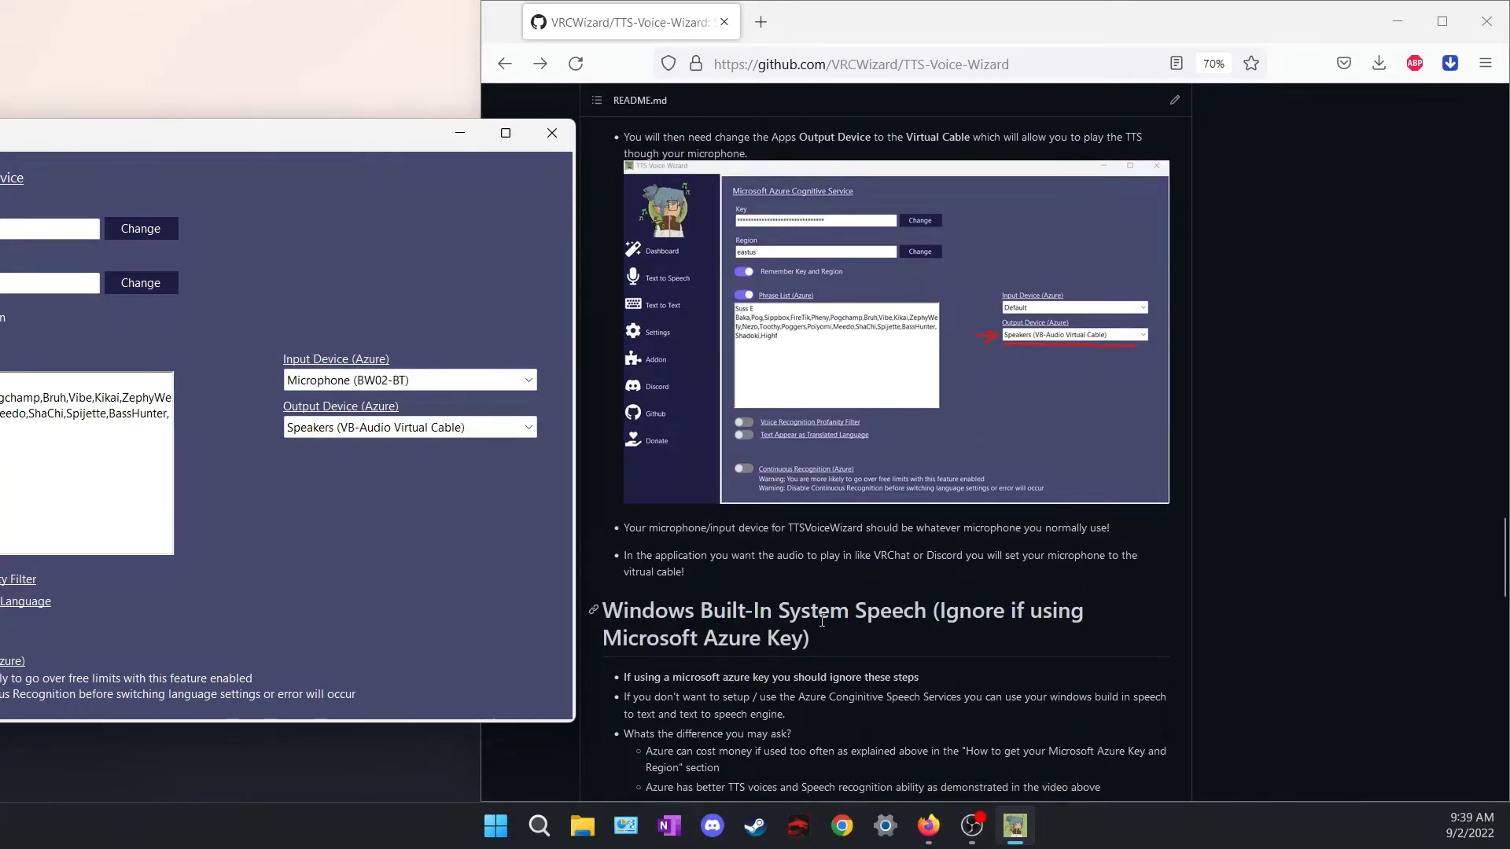
{"action": "scroll", "coordinate": [789, 631], "scroll_direction": "down", "scroll_amount": 3}
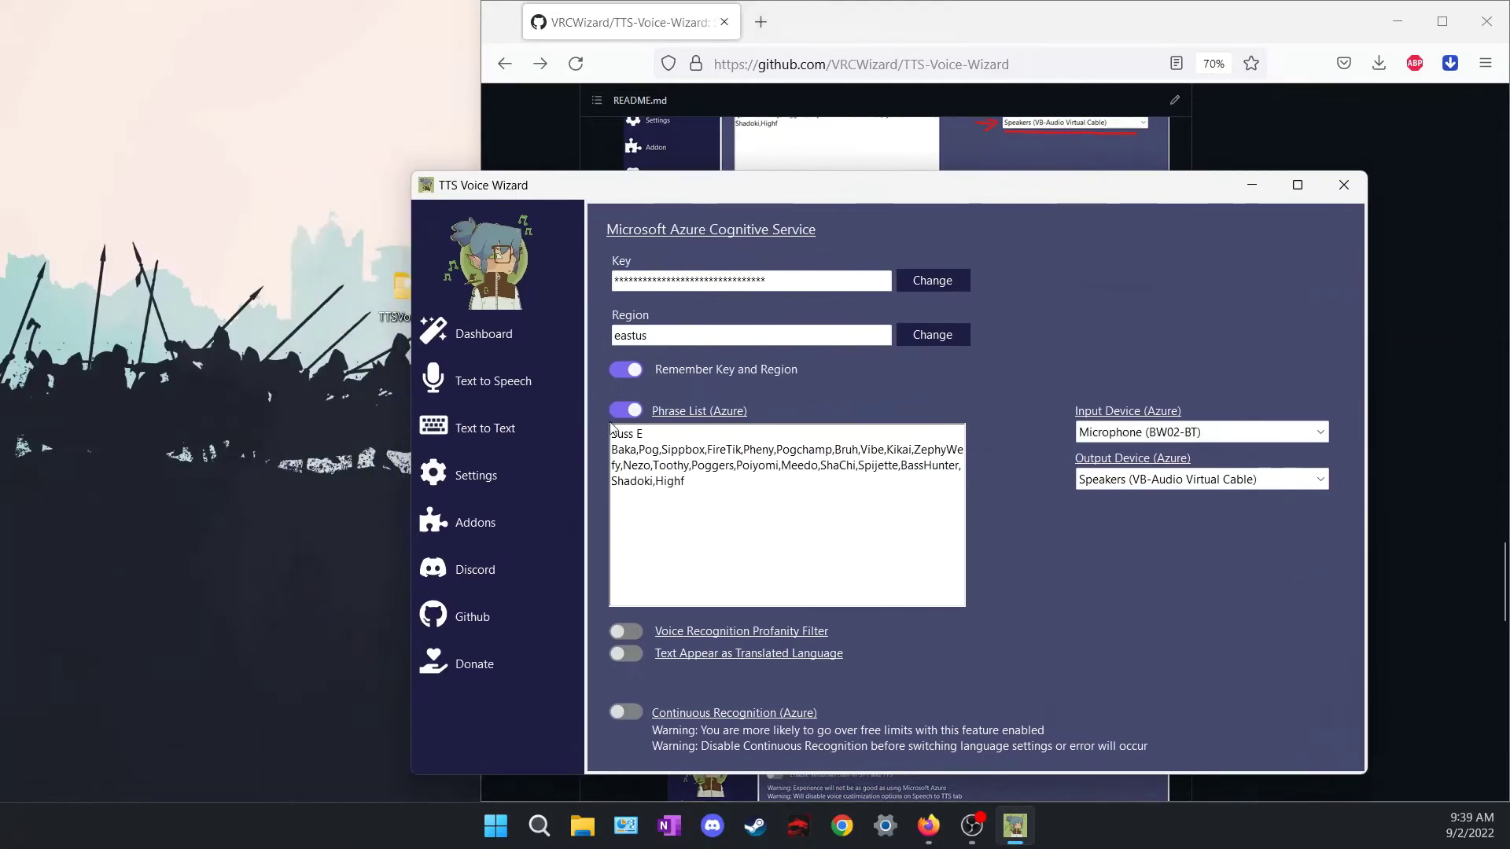
- Show the Text to Speech page and examine the log message in the second TTS Voice Wizard instance without an Azure key
{"action": "left_click", "coordinate": [503, 474]}
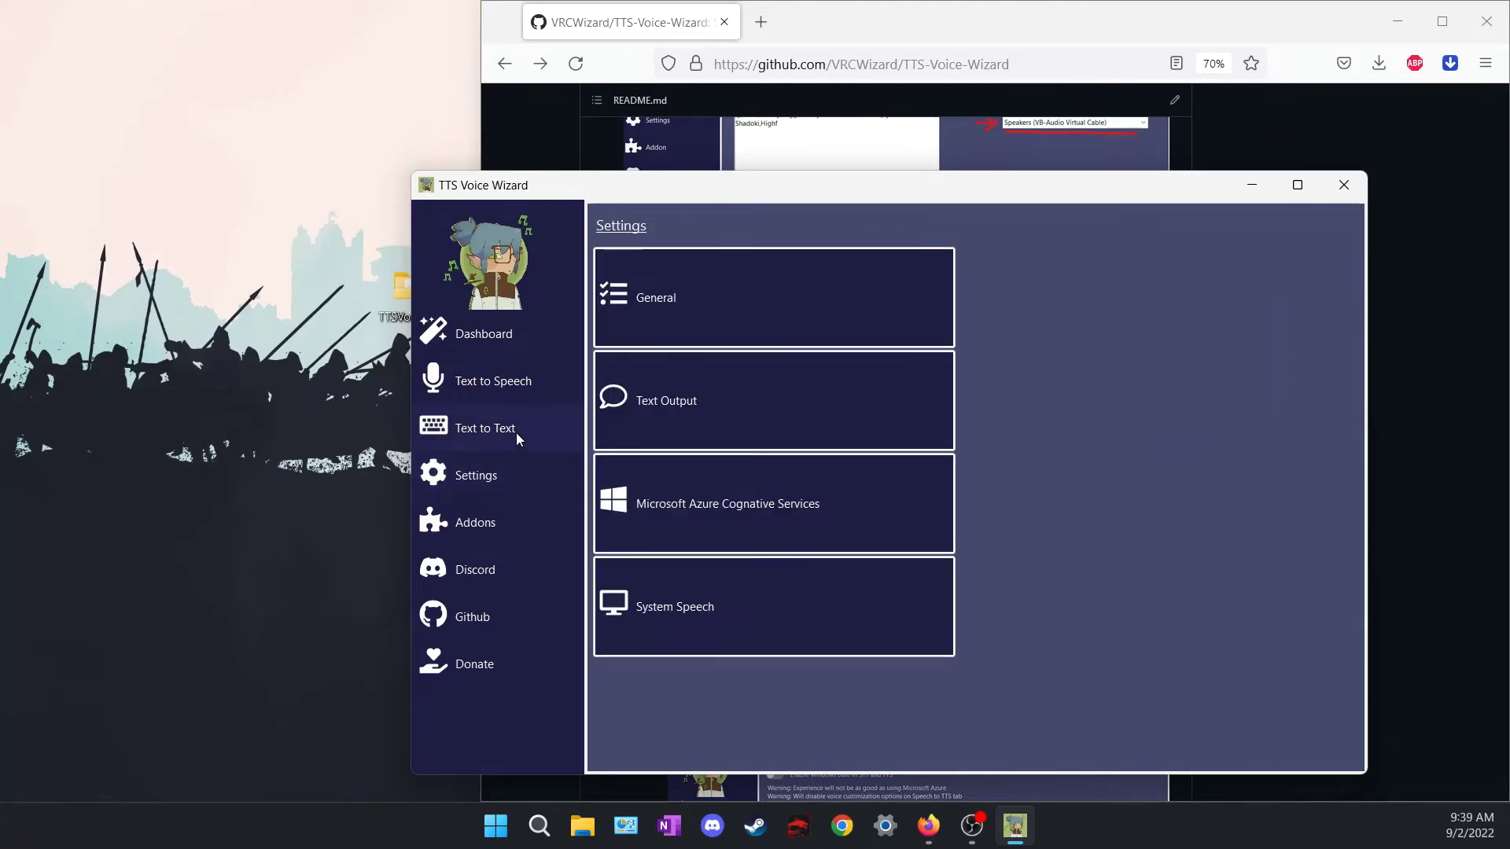
{"action": "left_click", "coordinate": [531, 371]}
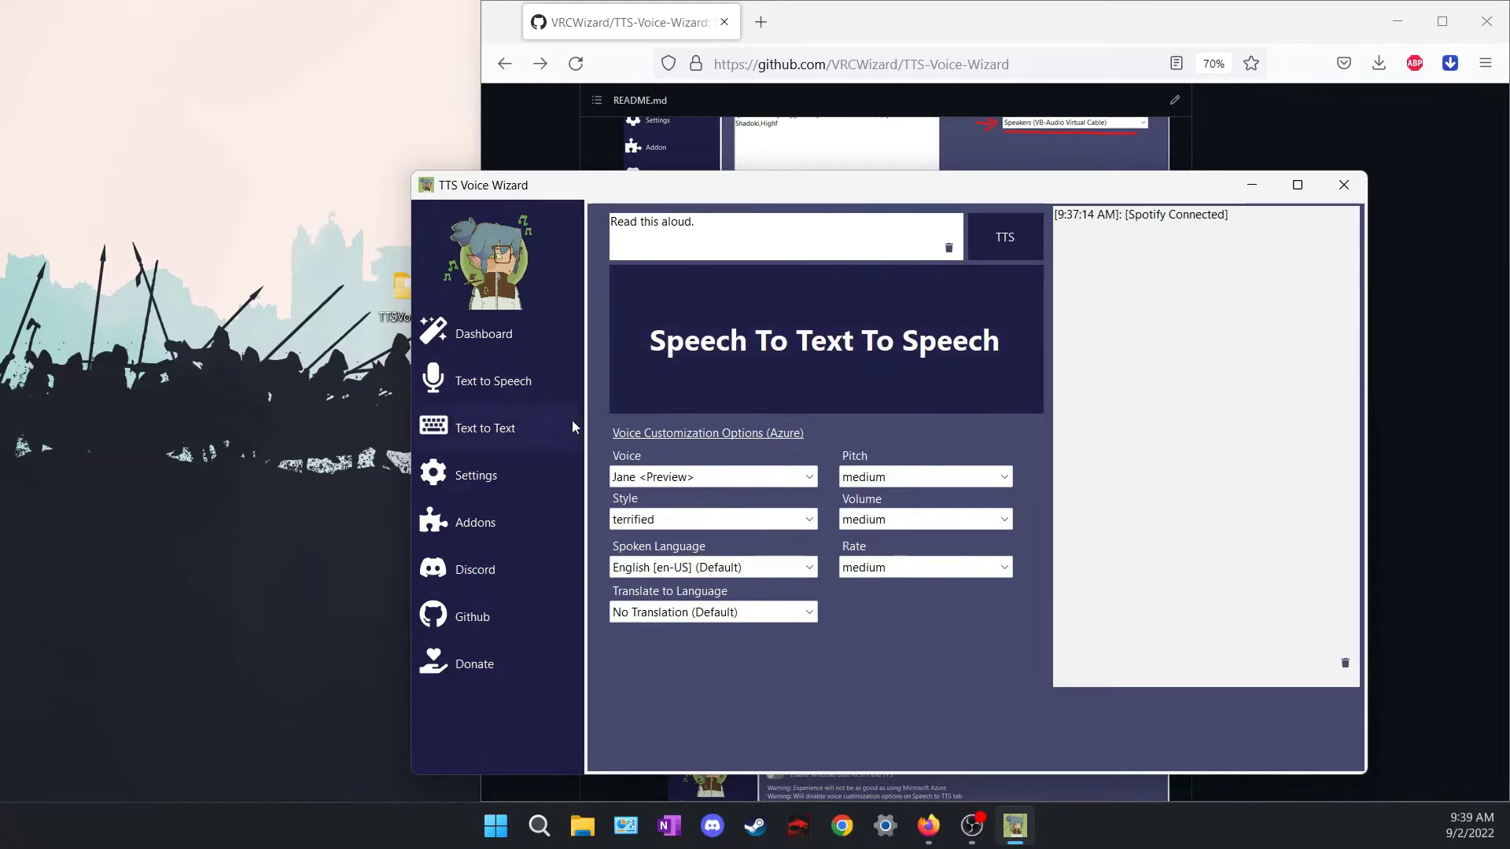
{"action": "left_click_drag", "start_coordinate": [553, 200], "coordinate": [806, 245]}
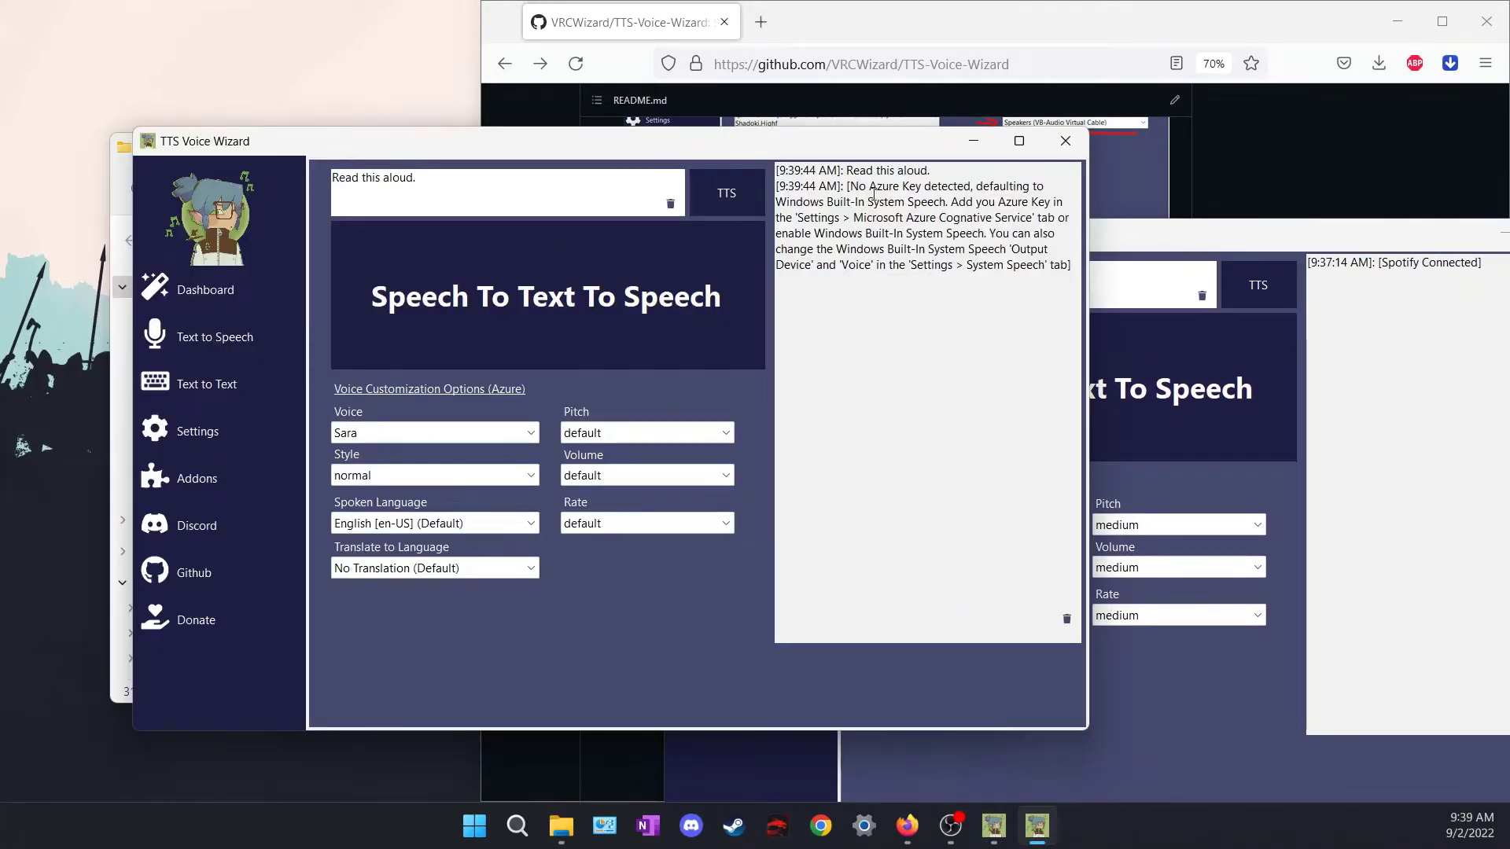
{"action": "left_click_drag", "start_coordinate": [873, 193], "coordinate": [943, 218]}
{"action": "left_click", "coordinate": [942, 337]}
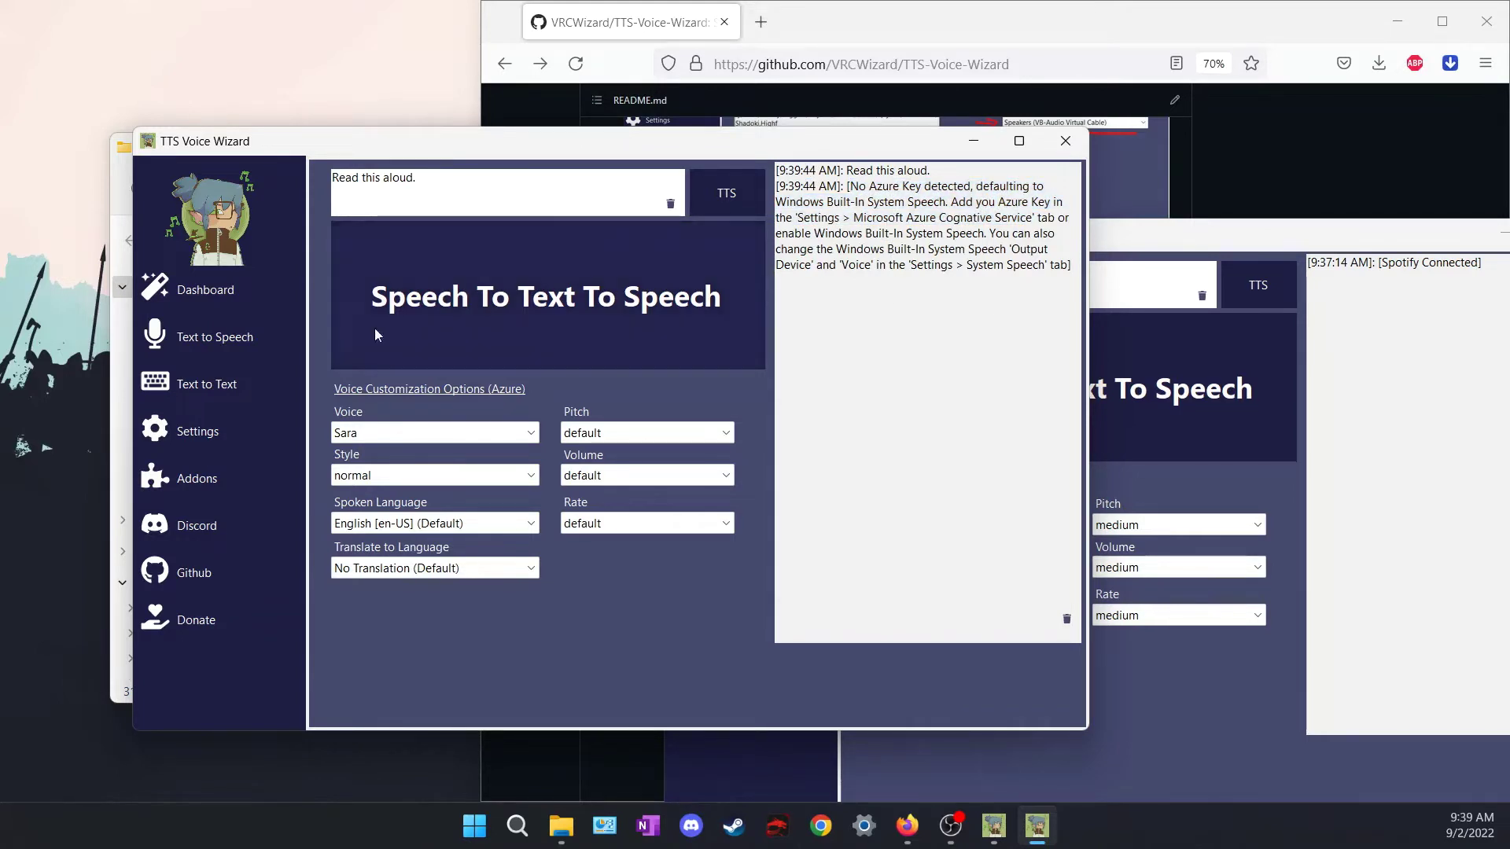
- View the System Speech settings in the instance without an Azure key and return to its Text to Speech page
{"action": "left_click", "coordinate": [227, 434]}
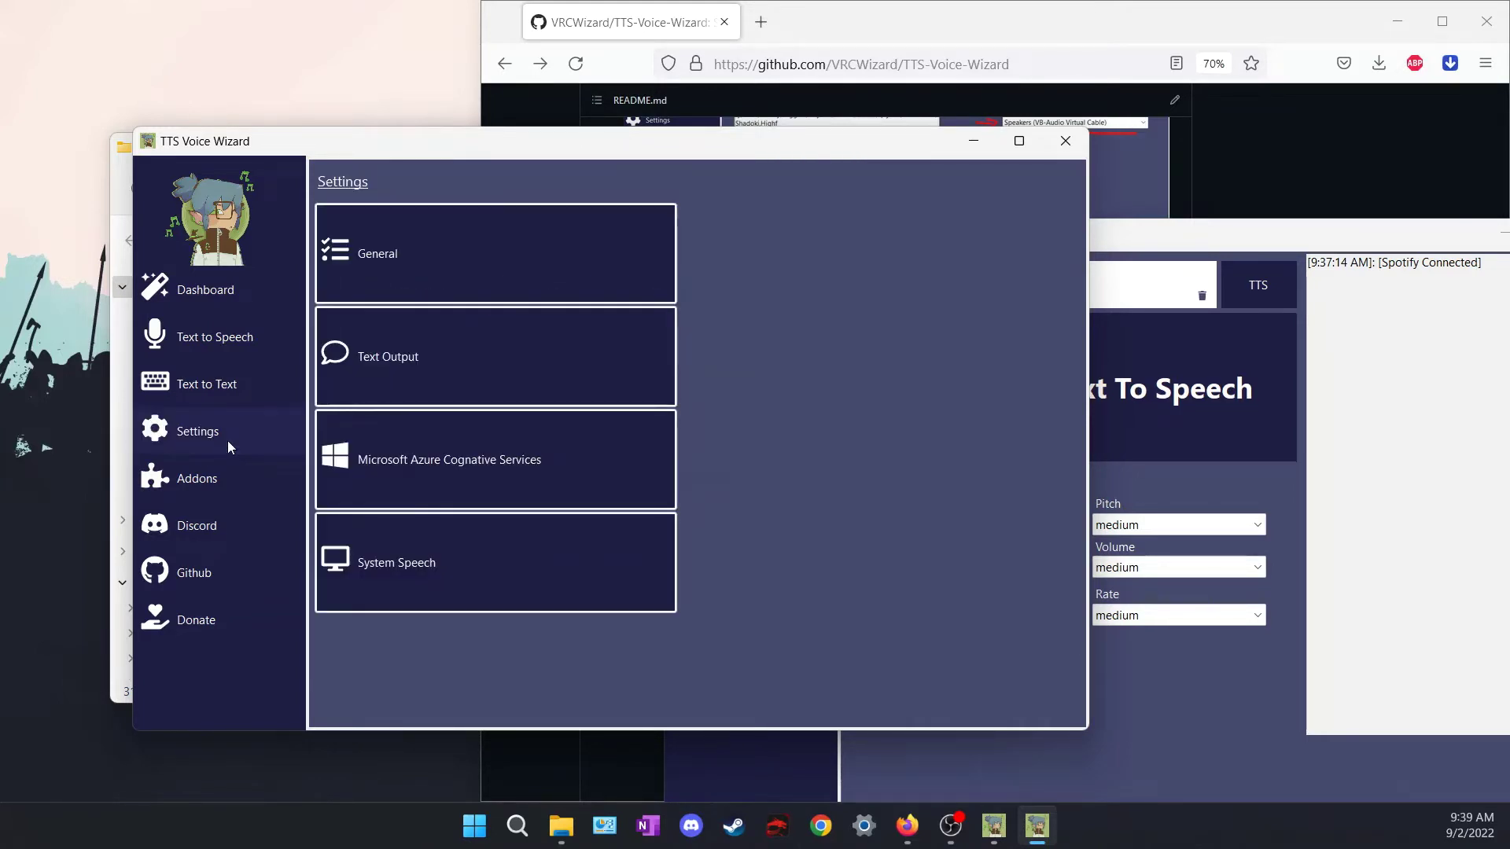
{"action": "left_click", "coordinate": [467, 562]}
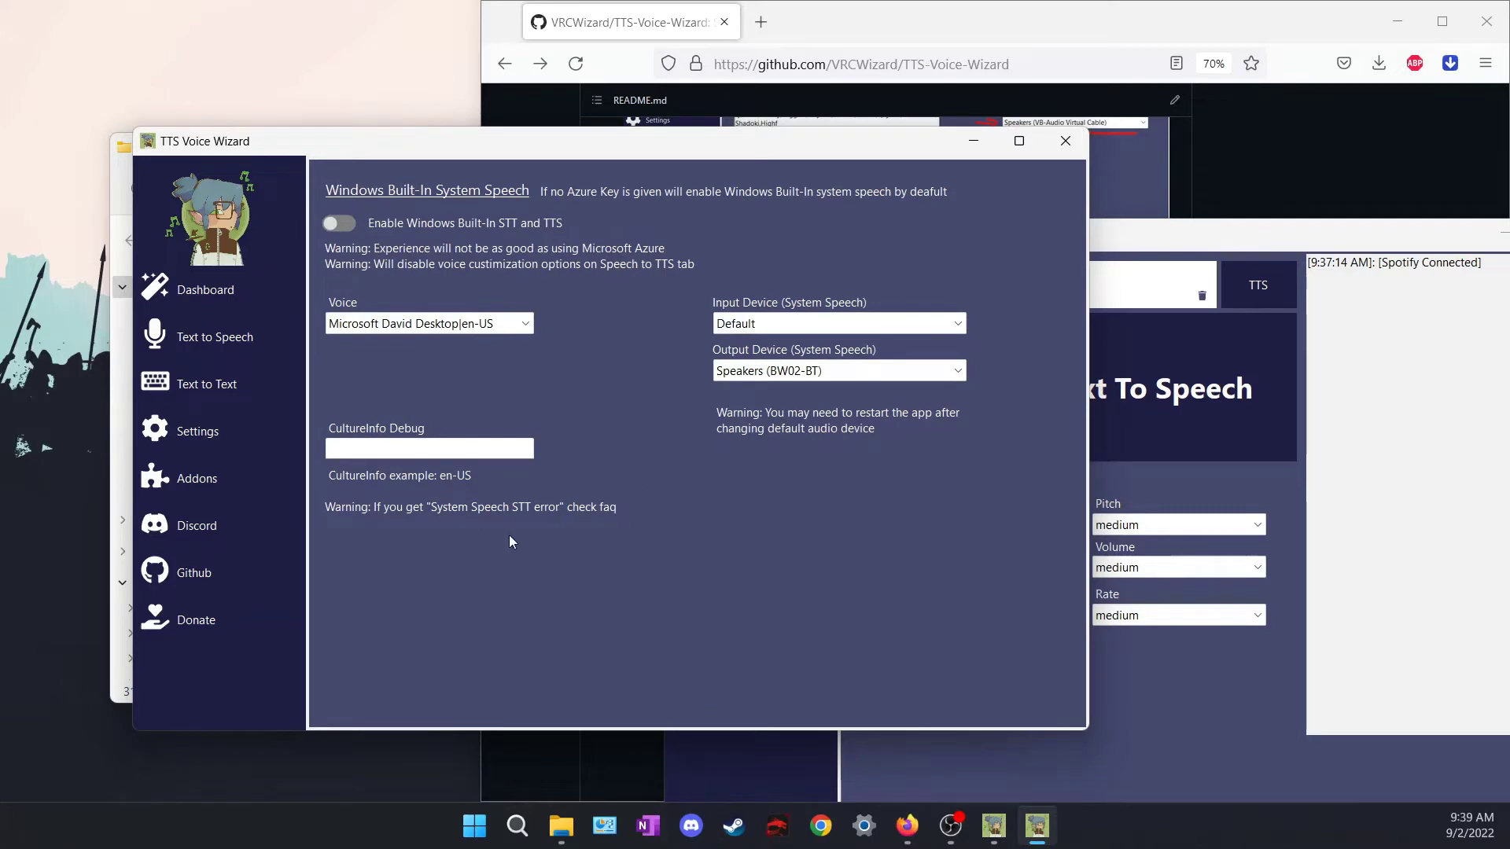
{"action": "left_click", "coordinate": [266, 340]}
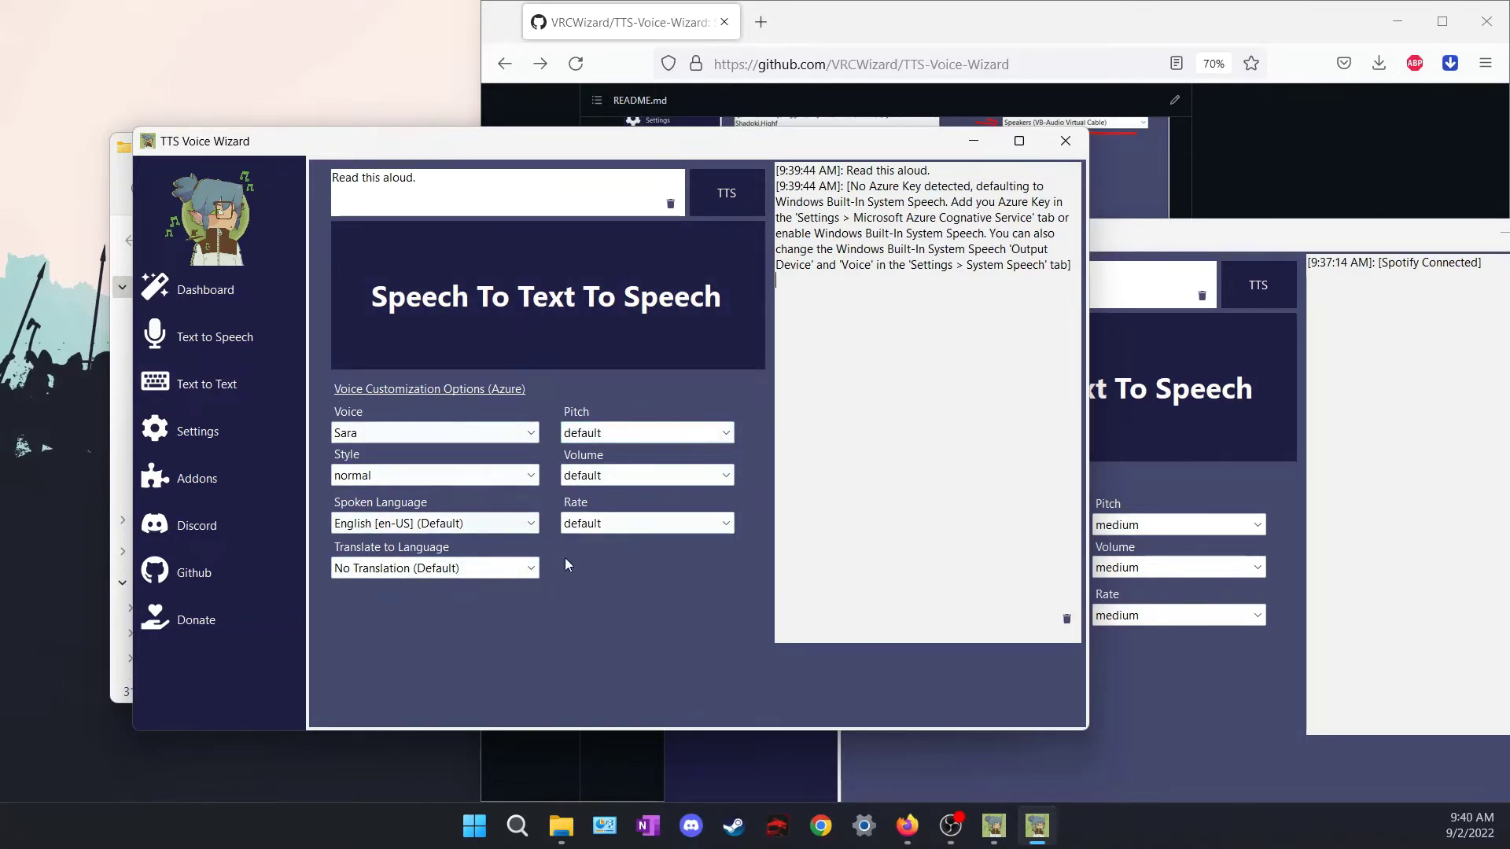
- Close the TTS Voice Wizard instance without an Azure key and the TTSVoiceWizard-v0.7.3 folder, and clear the main instance off the README
{"action": "left_click", "coordinate": [1064, 141]}
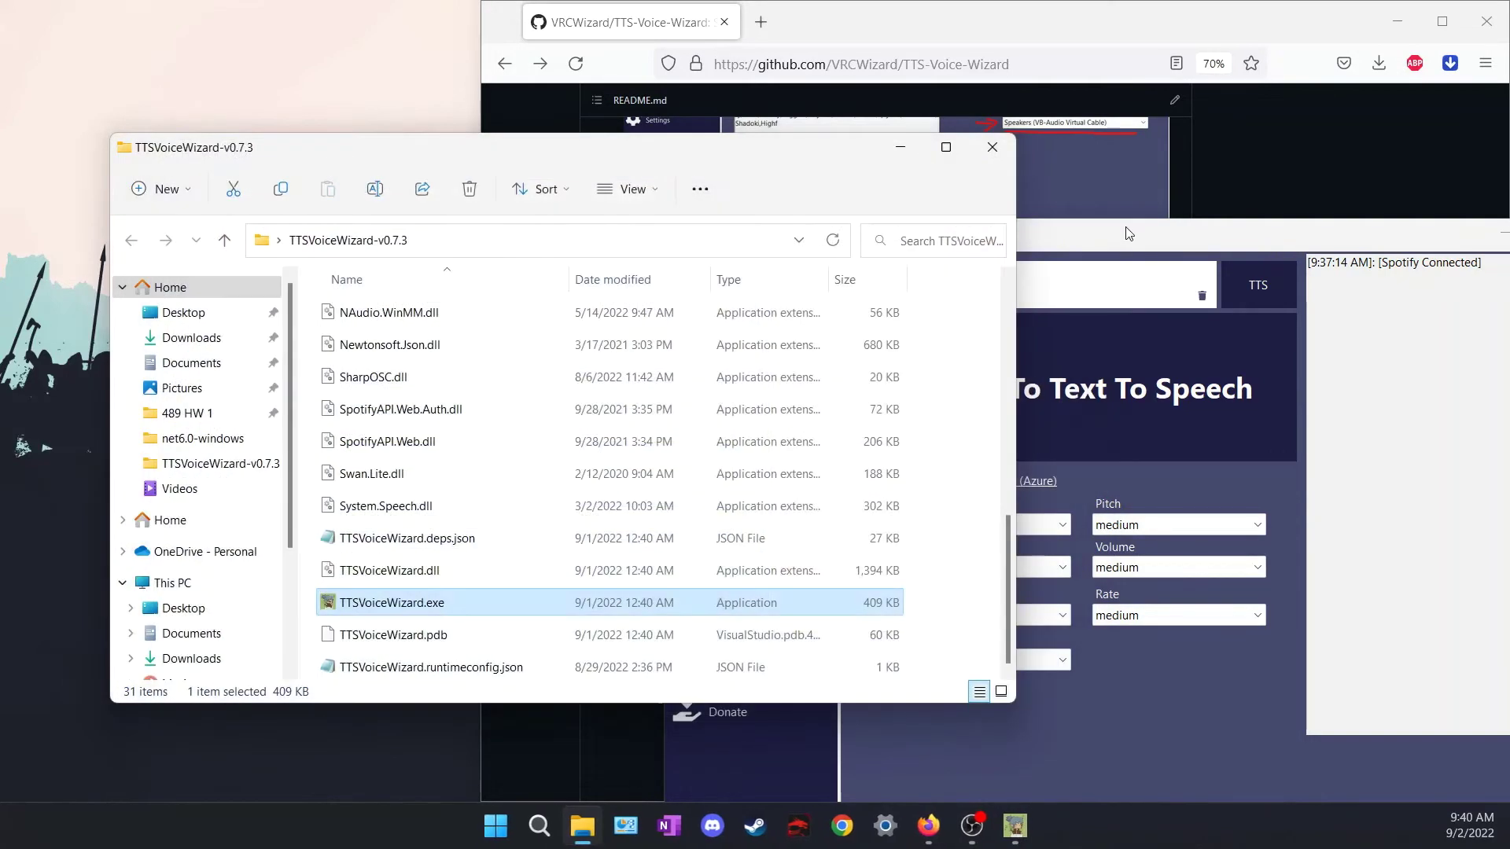
{"action": "left_click_drag", "start_coordinate": [1114, 235], "coordinate": [402, 265]}
{"action": "left_click", "coordinate": [885, 264]}
{"action": "left_click", "coordinate": [992, 147]}
- Find the README's "How to get Text in VRChat" section and place the VRChat window over the browser
{"action": "scroll", "coordinate": [1114, 534], "scroll_direction": "down", "scroll_amount": 8}
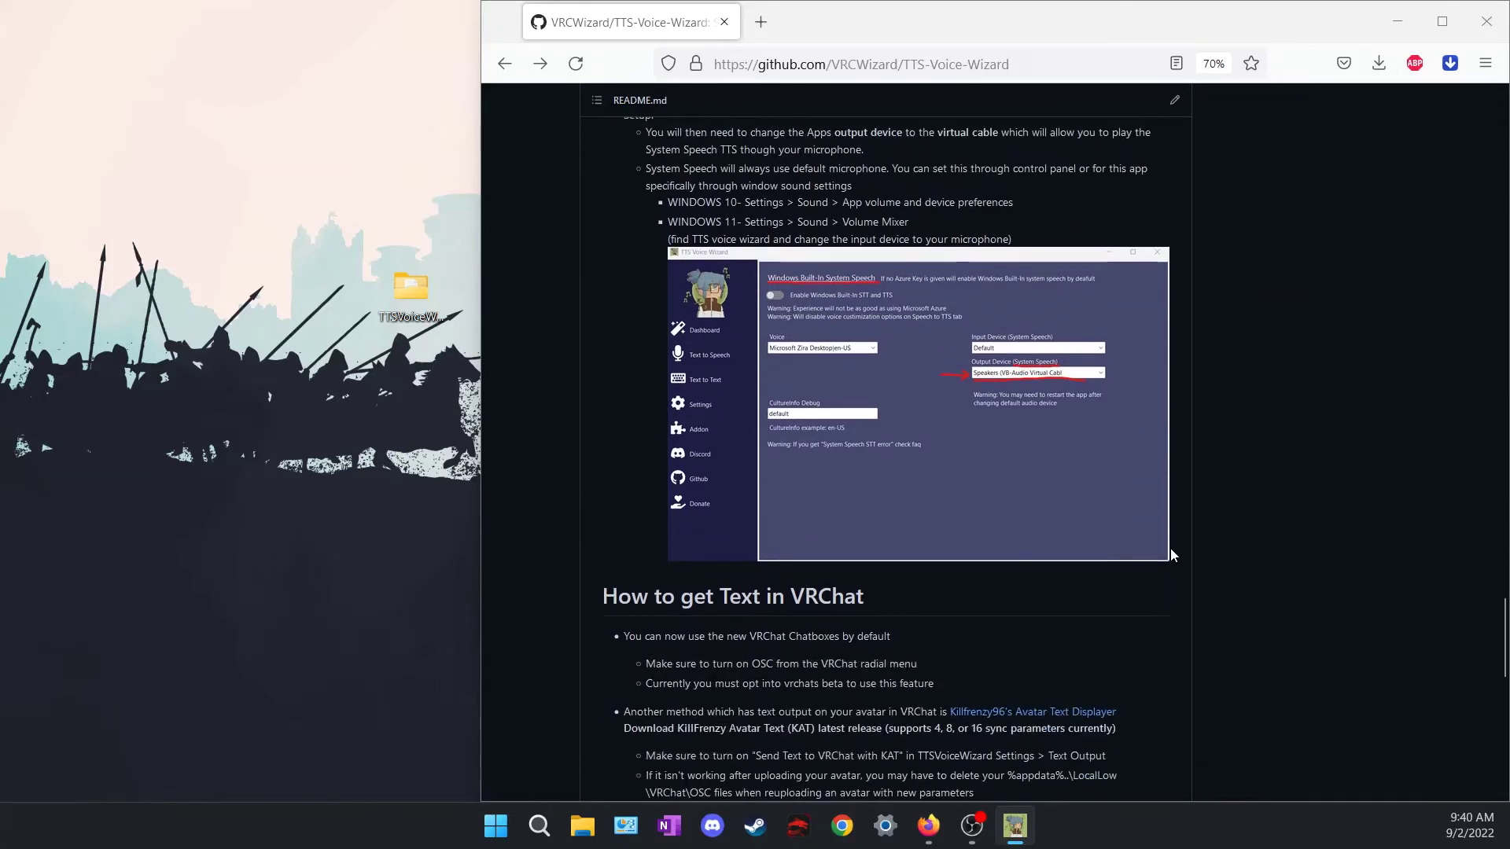
{"action": "scroll", "coordinate": [1168, 549], "scroll_direction": "down", "scroll_amount": 4}
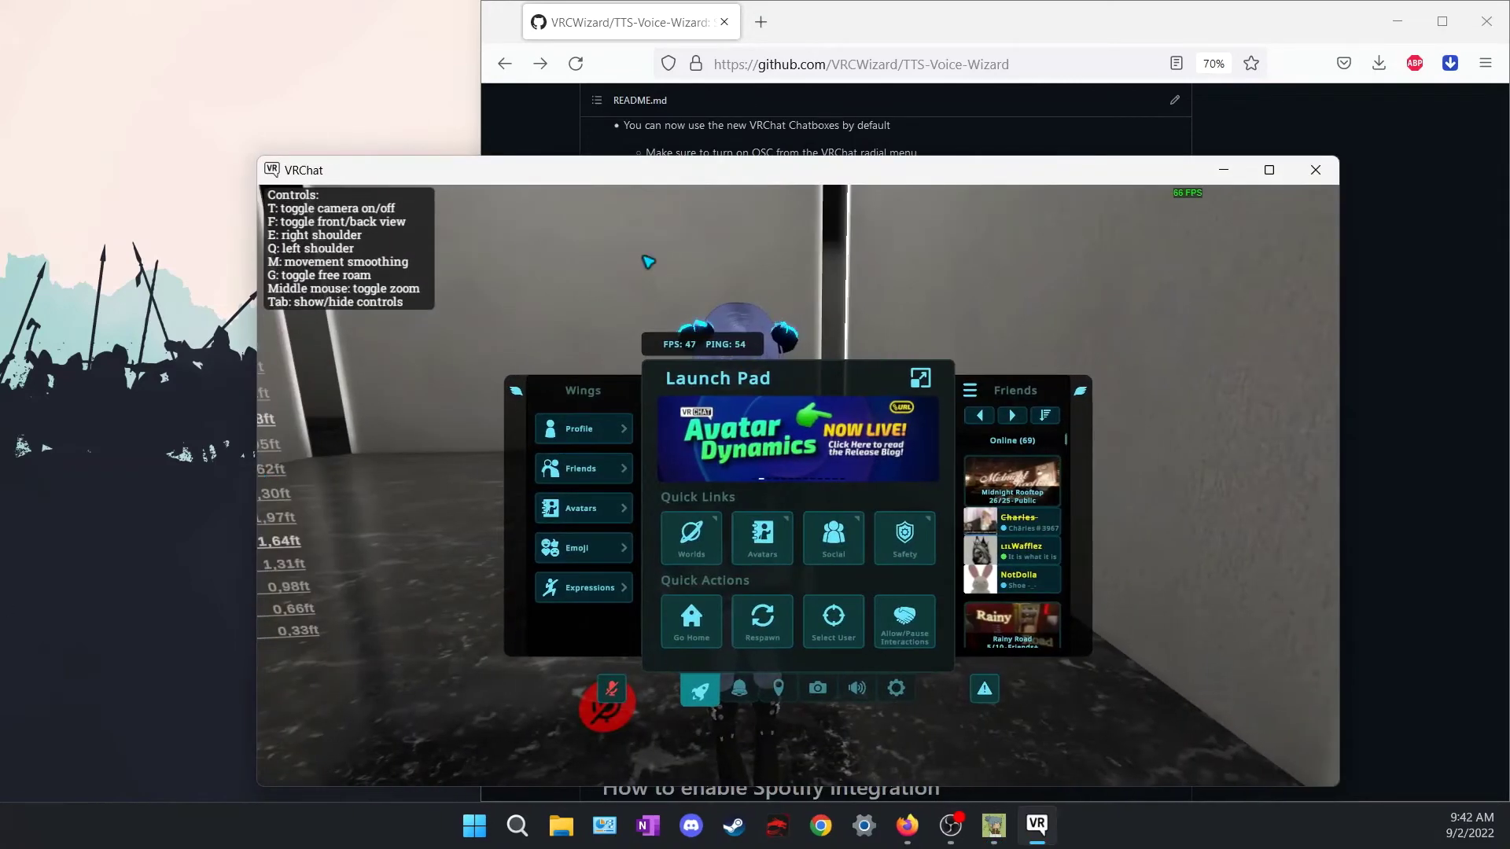
{"action": "left_click_drag", "start_coordinate": [669, 166], "coordinate": [723, 137]}
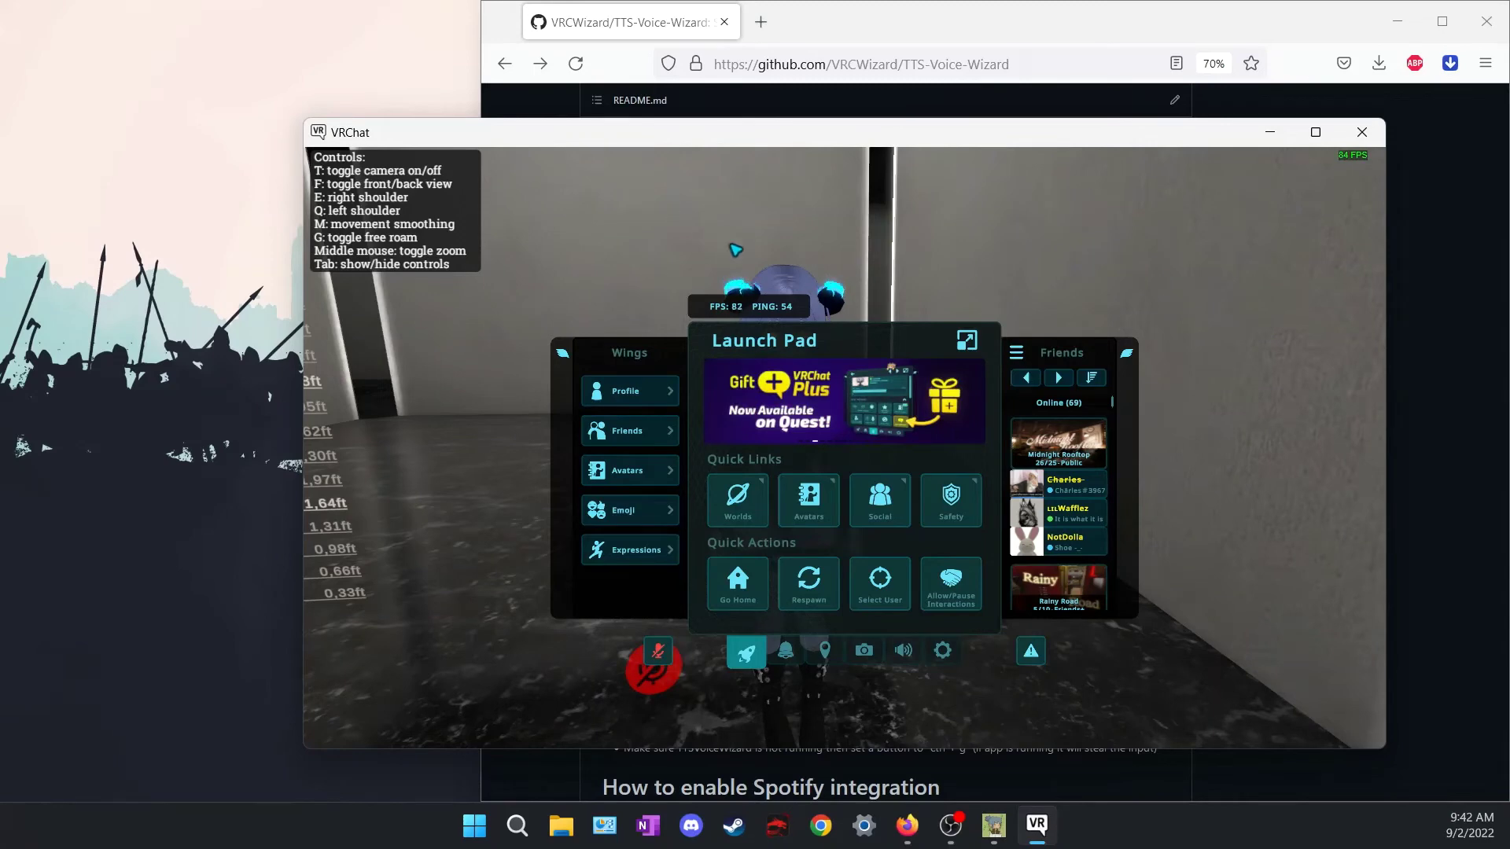
- Maximize the VRChat window and close the Launch Pad menu so the avatar is in full view
{"action": "key", "text": "super+Up"}
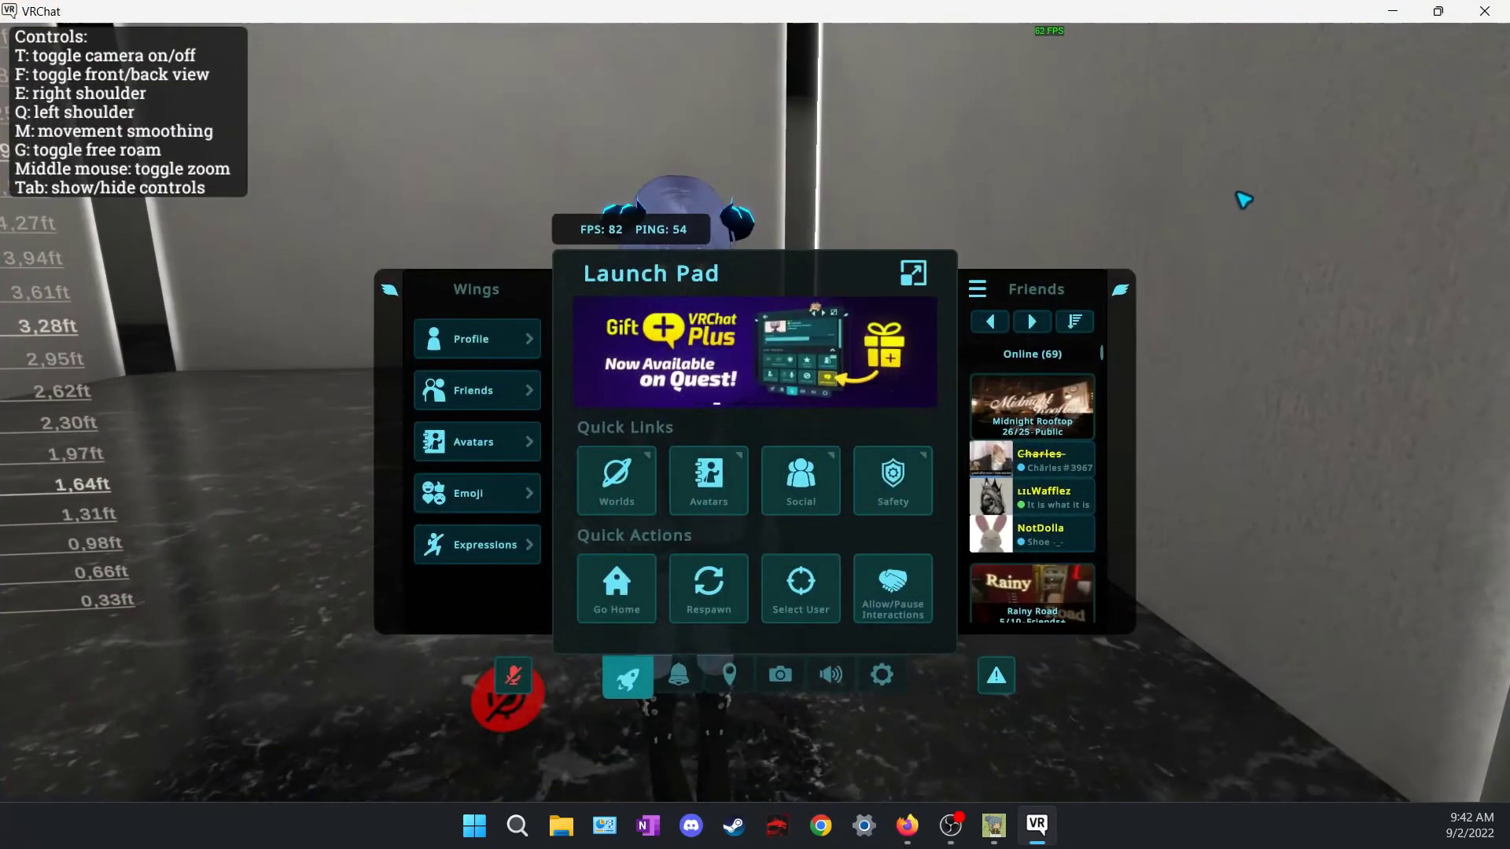
{"action": "key", "text": "Escape"}
{"action": "key", "text": "Escape"}
{"action": "key", "text": "Escape"}
- Show the OSC options with the Enabled switch in VRChat's radial menu, and close the menu
{"action": "key", "text": "r"}
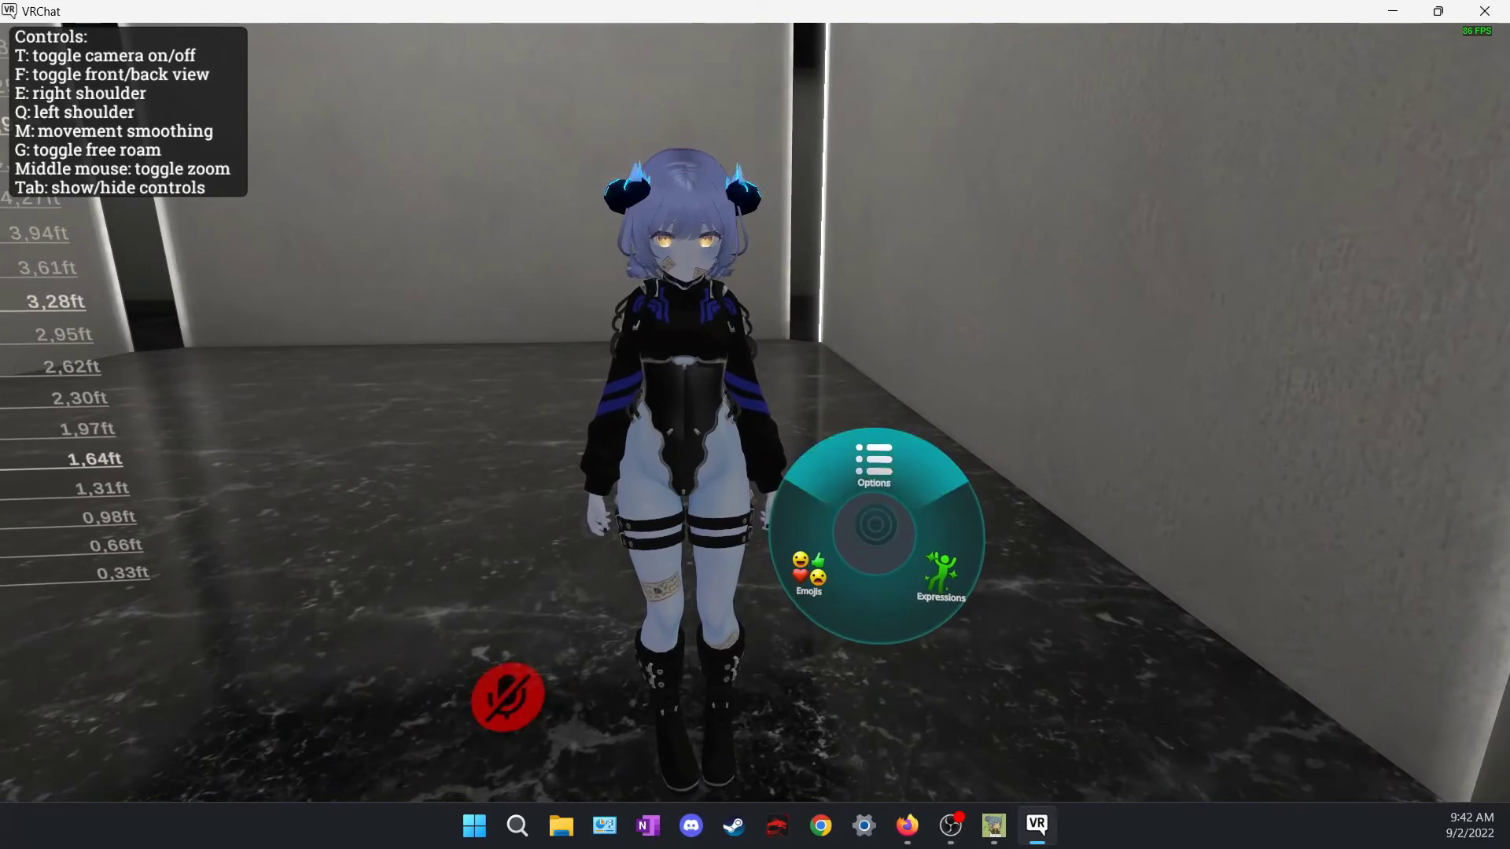
{"action": "left_click", "coordinate": [875, 519]}
{"action": "left_click", "coordinate": [862, 559]}
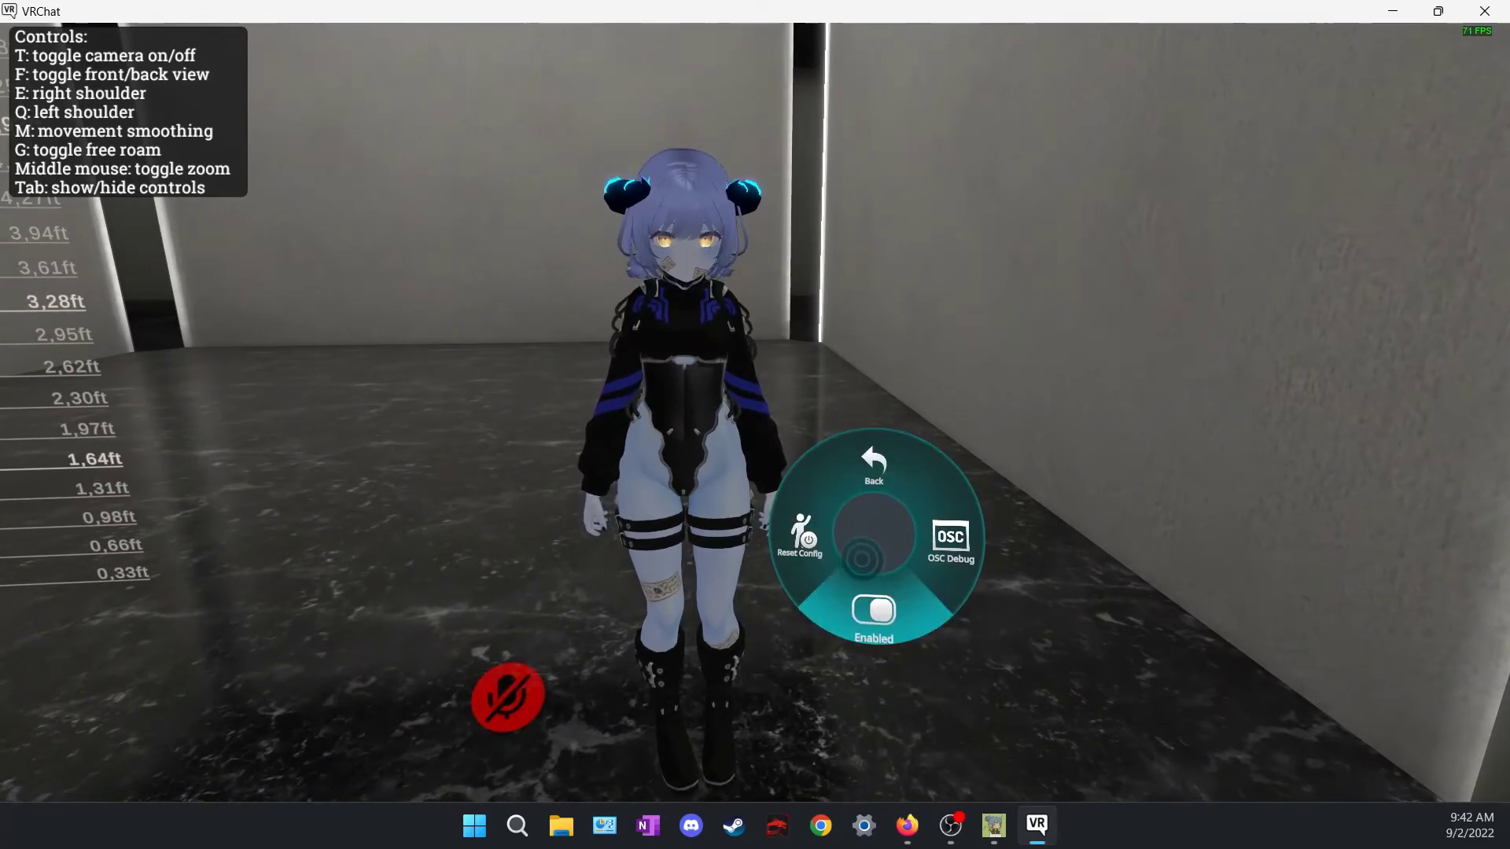
{"action": "left_click", "coordinate": [873, 565]}
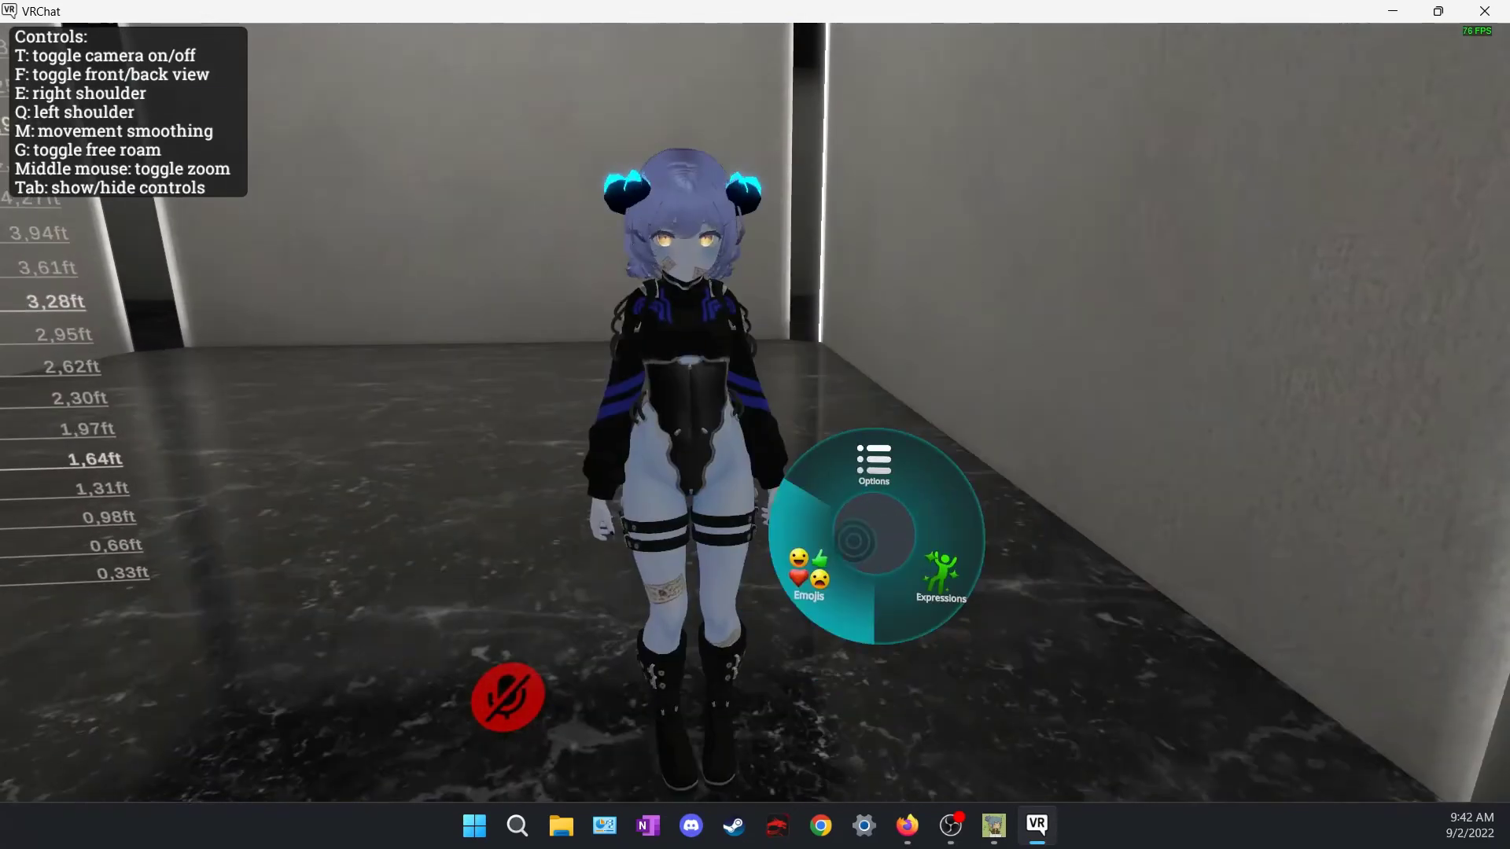
{"action": "left_click", "coordinate": [873, 523]}
{"action": "left_click", "coordinate": [863, 557]}
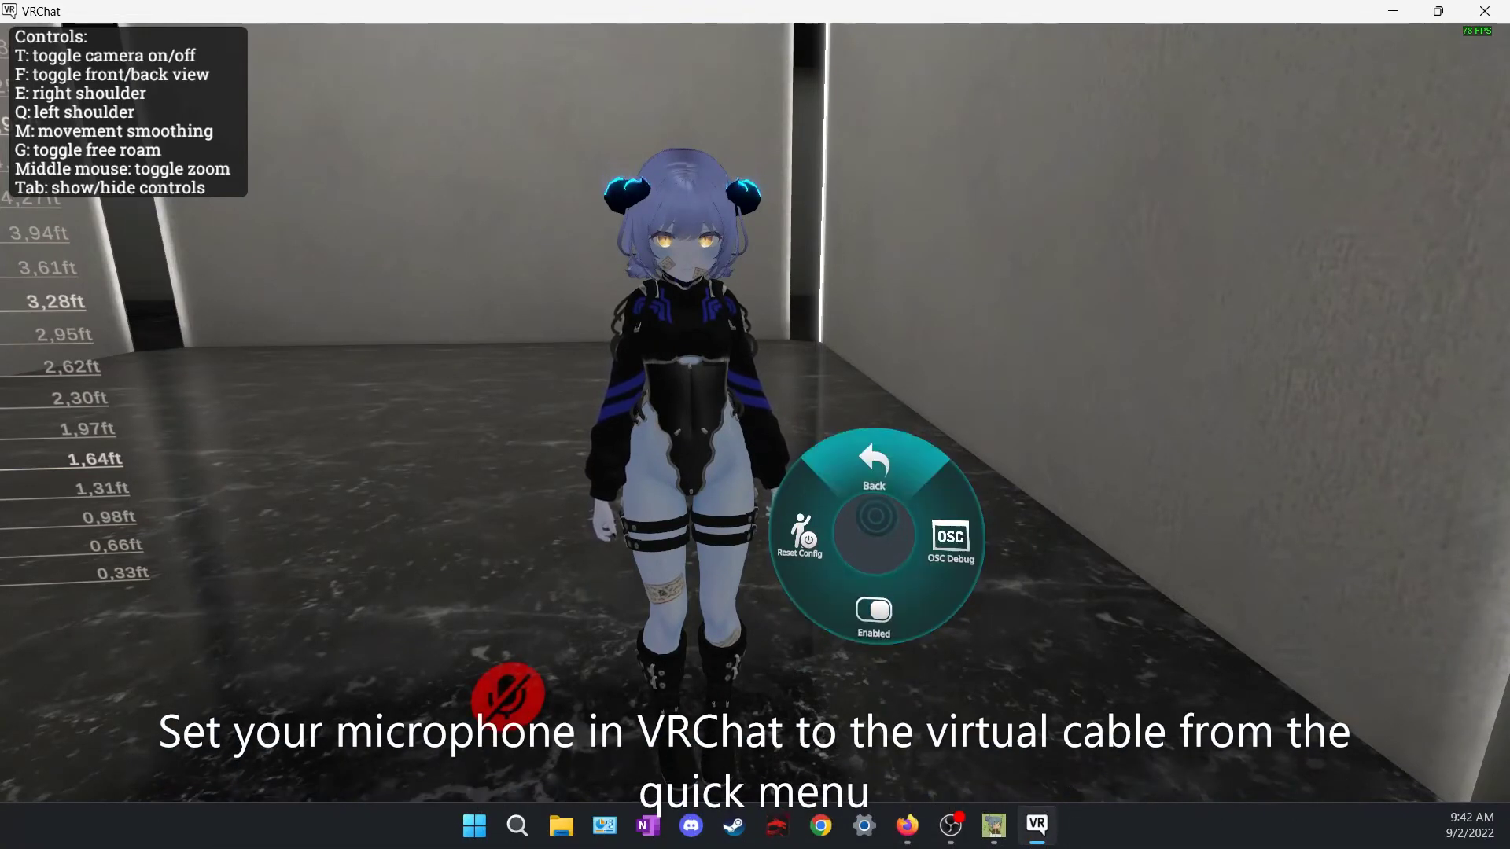
{"action": "left_click", "coordinate": [875, 507]}
{"action": "key", "text": "r"}
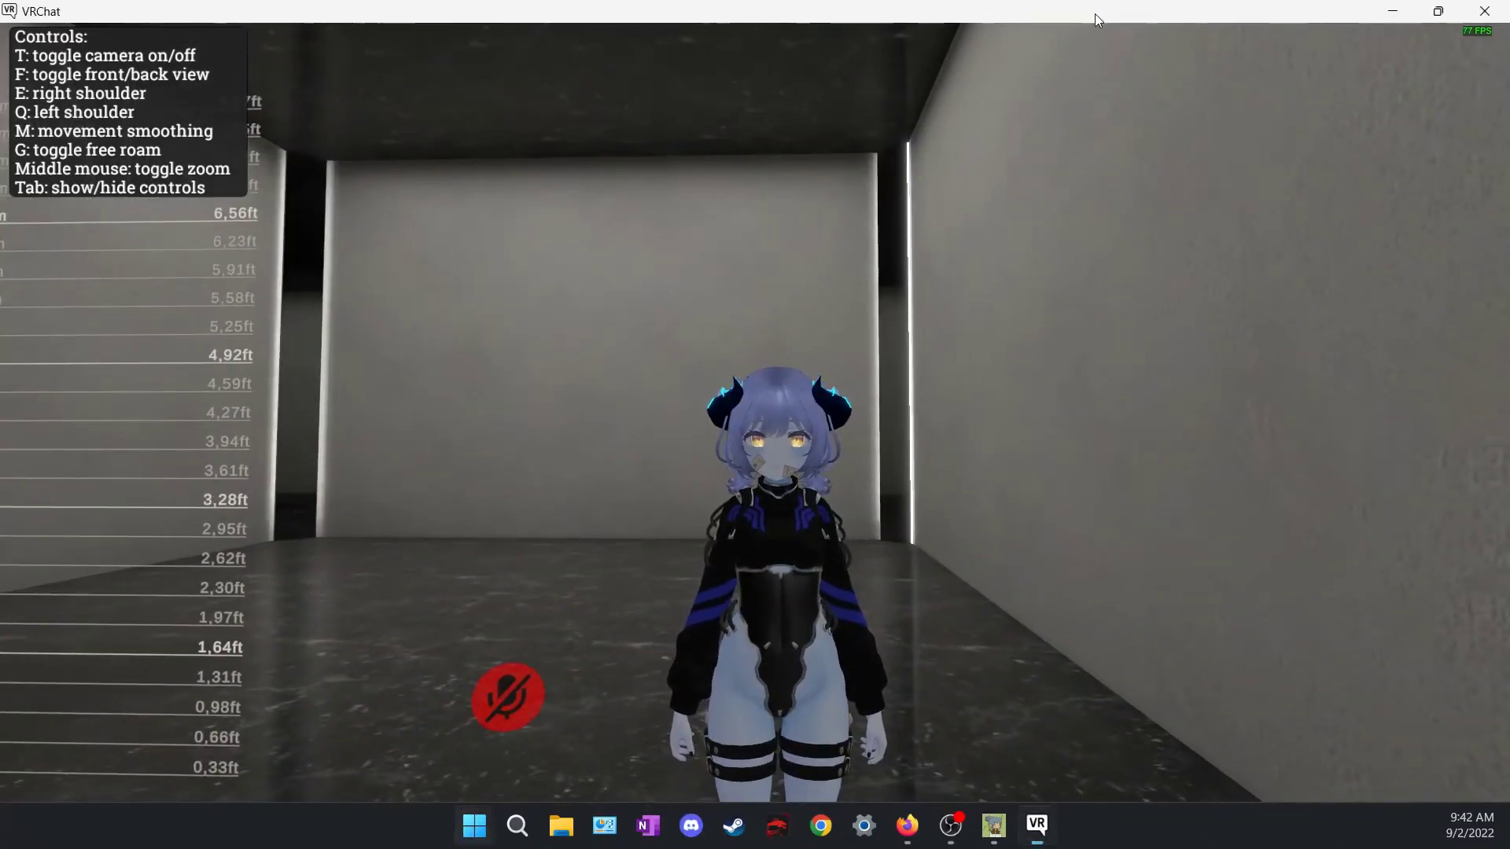
- Bring TTS Voice Wizard up over the restored VRChat window and set the Azure voice style to excited
{"action": "left_click_drag", "start_coordinate": [1094, 12], "coordinate": [1003, 89]}
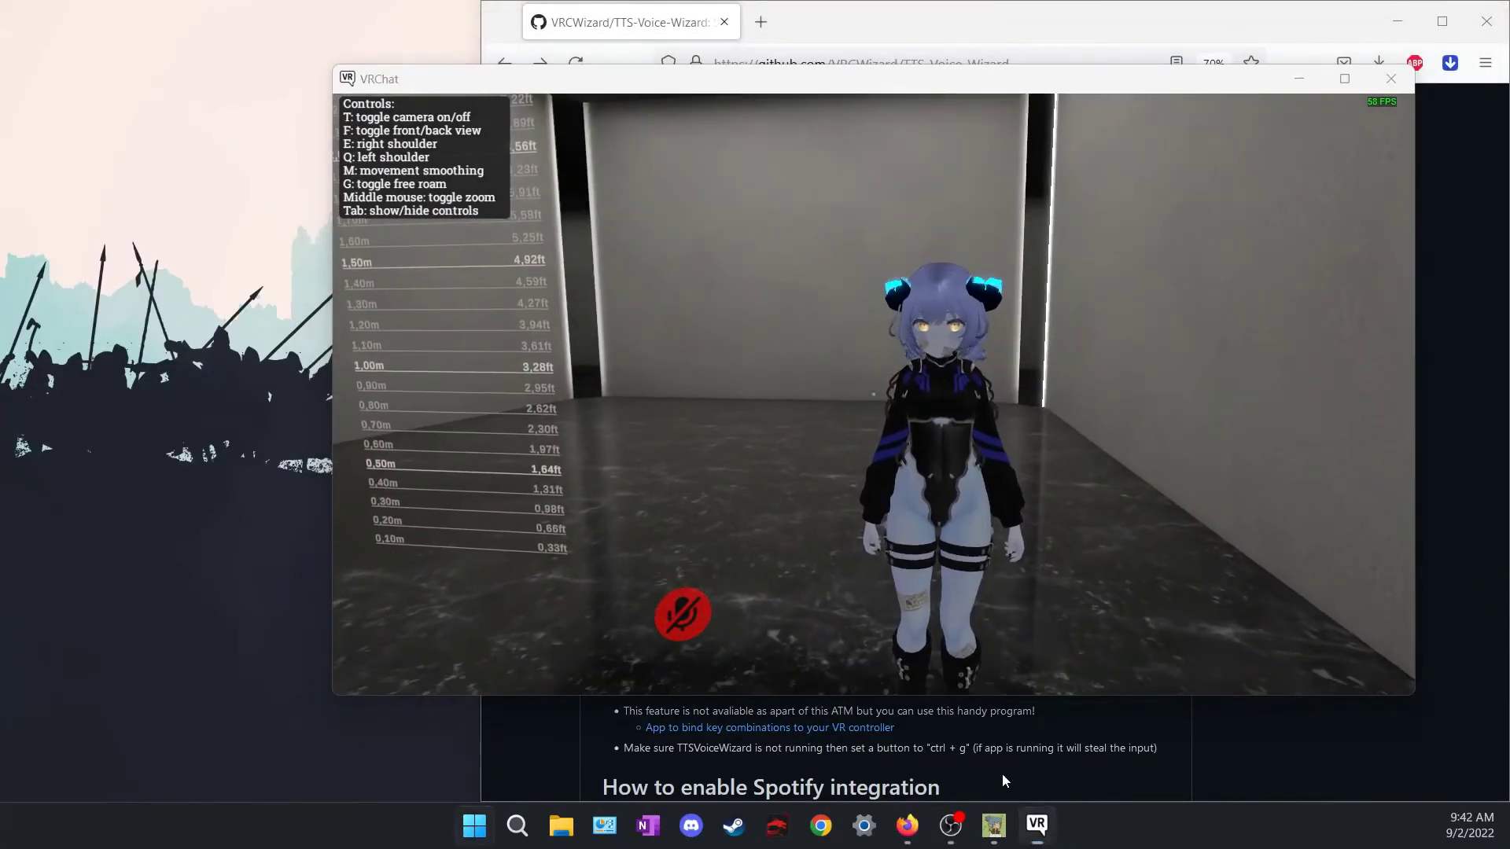
{"action": "left_click", "coordinate": [993, 824]}
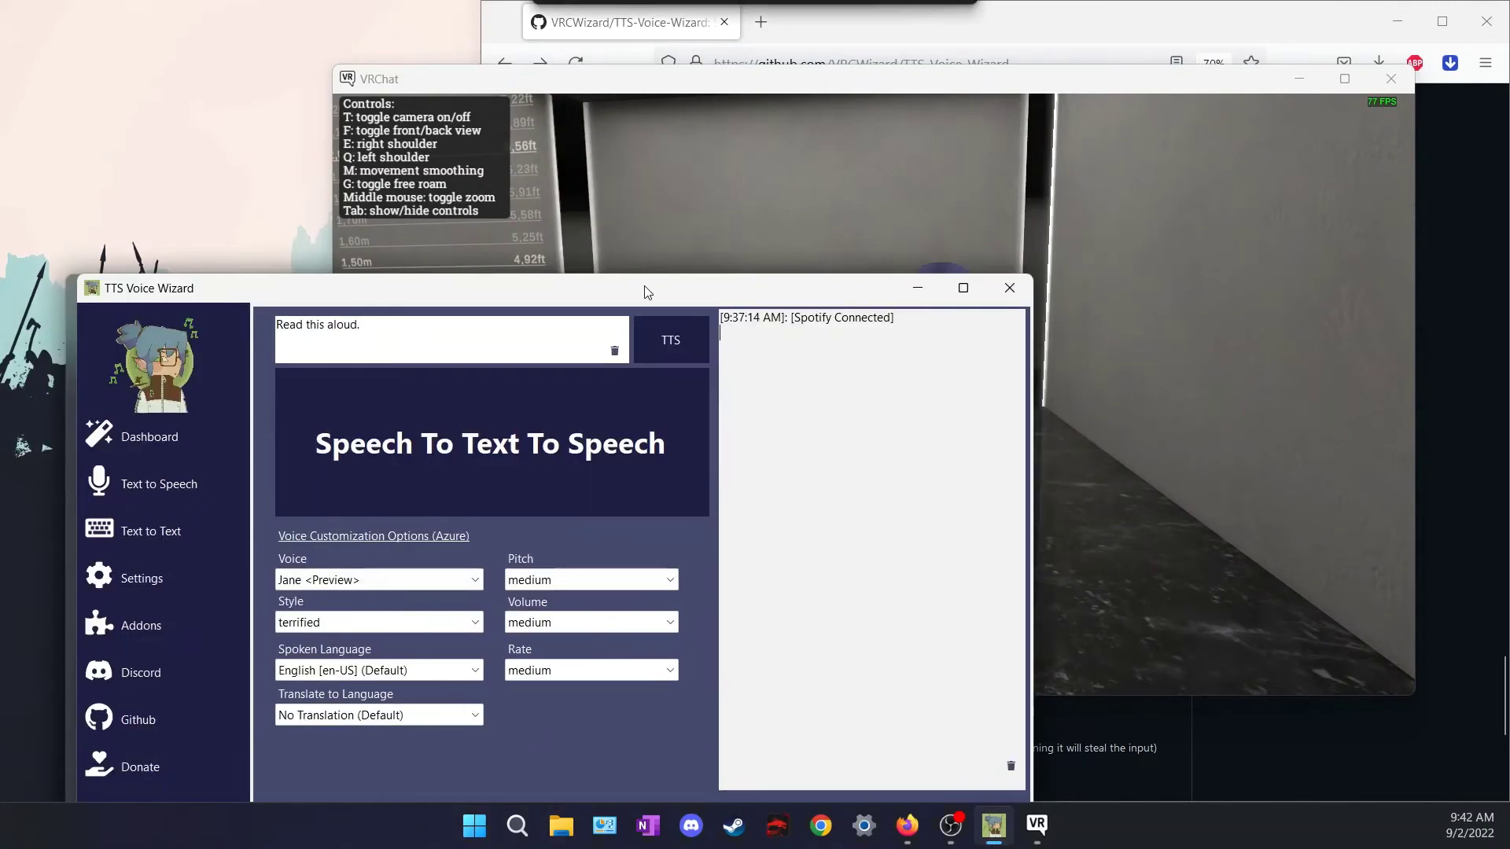
{"action": "left_click_drag", "start_coordinate": [647, 293], "coordinate": [833, 182]}
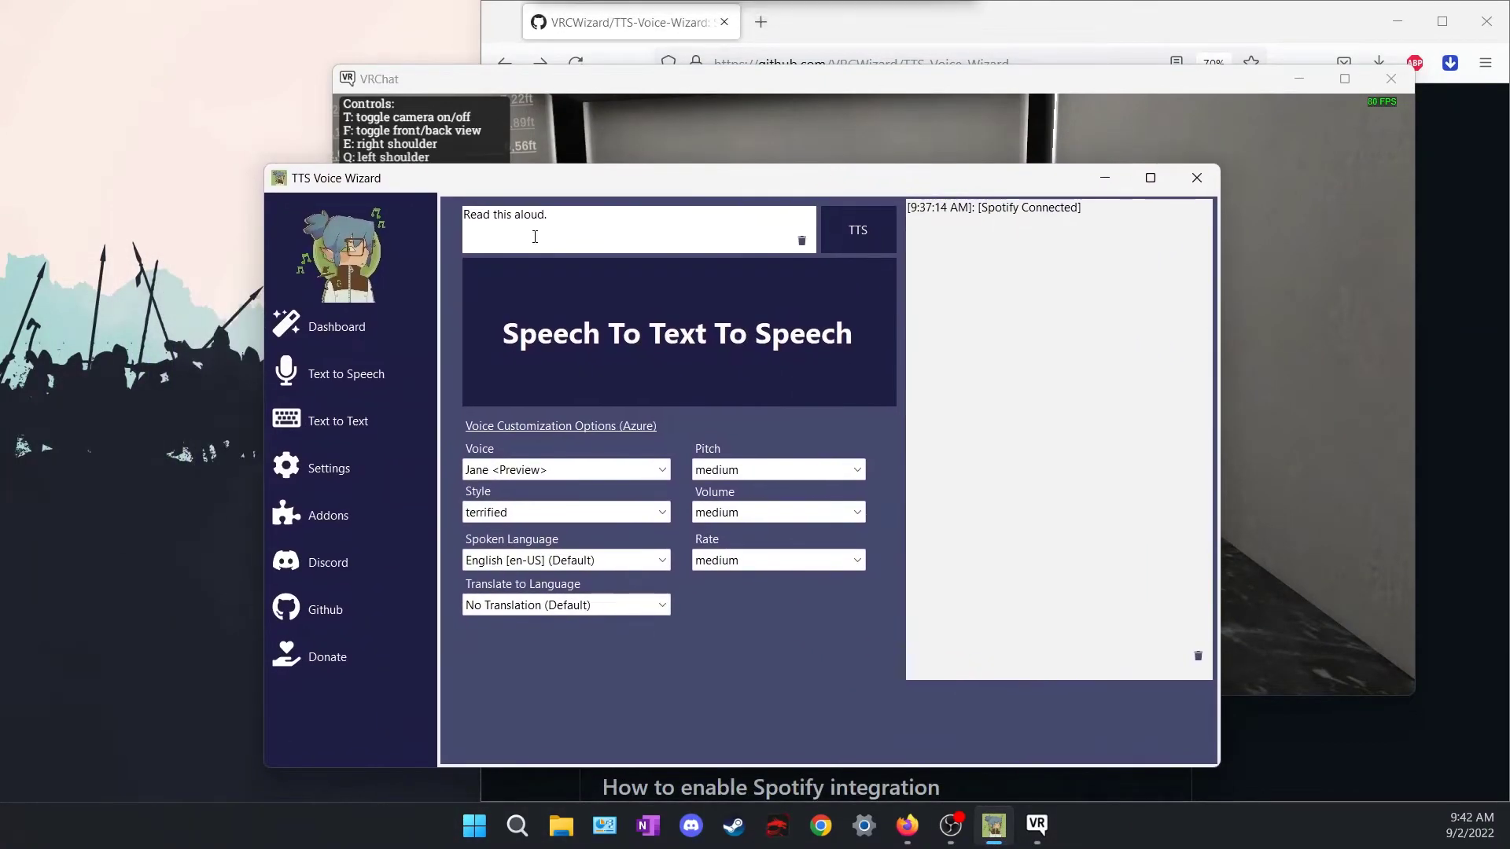
{"action": "left_click", "coordinate": [496, 505]}
{"action": "left_click", "coordinate": [503, 576]}
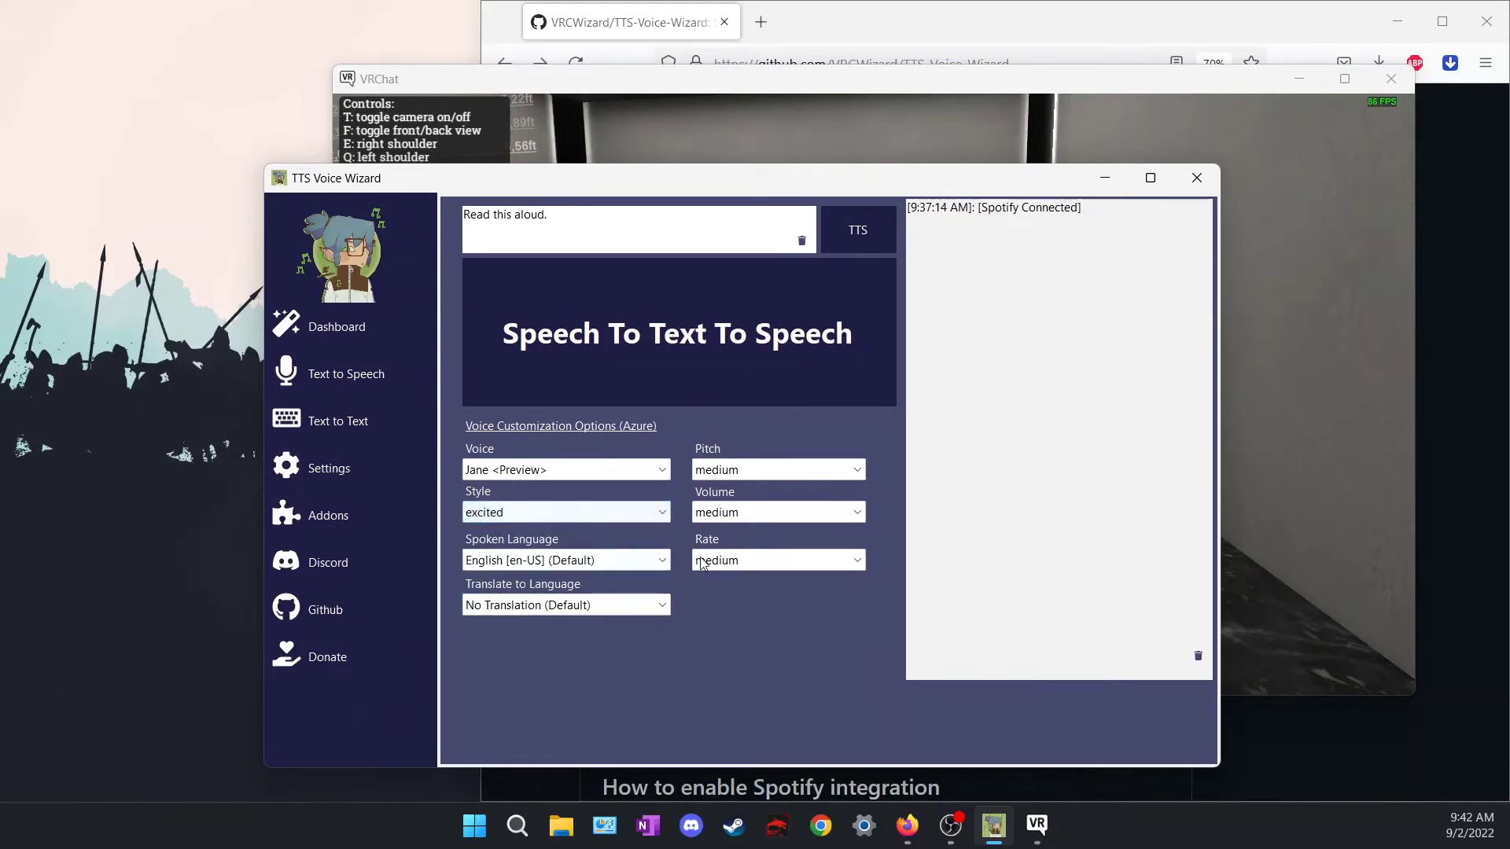
- Show the Text Output settings for KAT and the VRChat Chatbox, and minimize TTS Voice Wizard
{"action": "left_click_drag", "start_coordinate": [574, 187], "coordinate": [392, 478]}
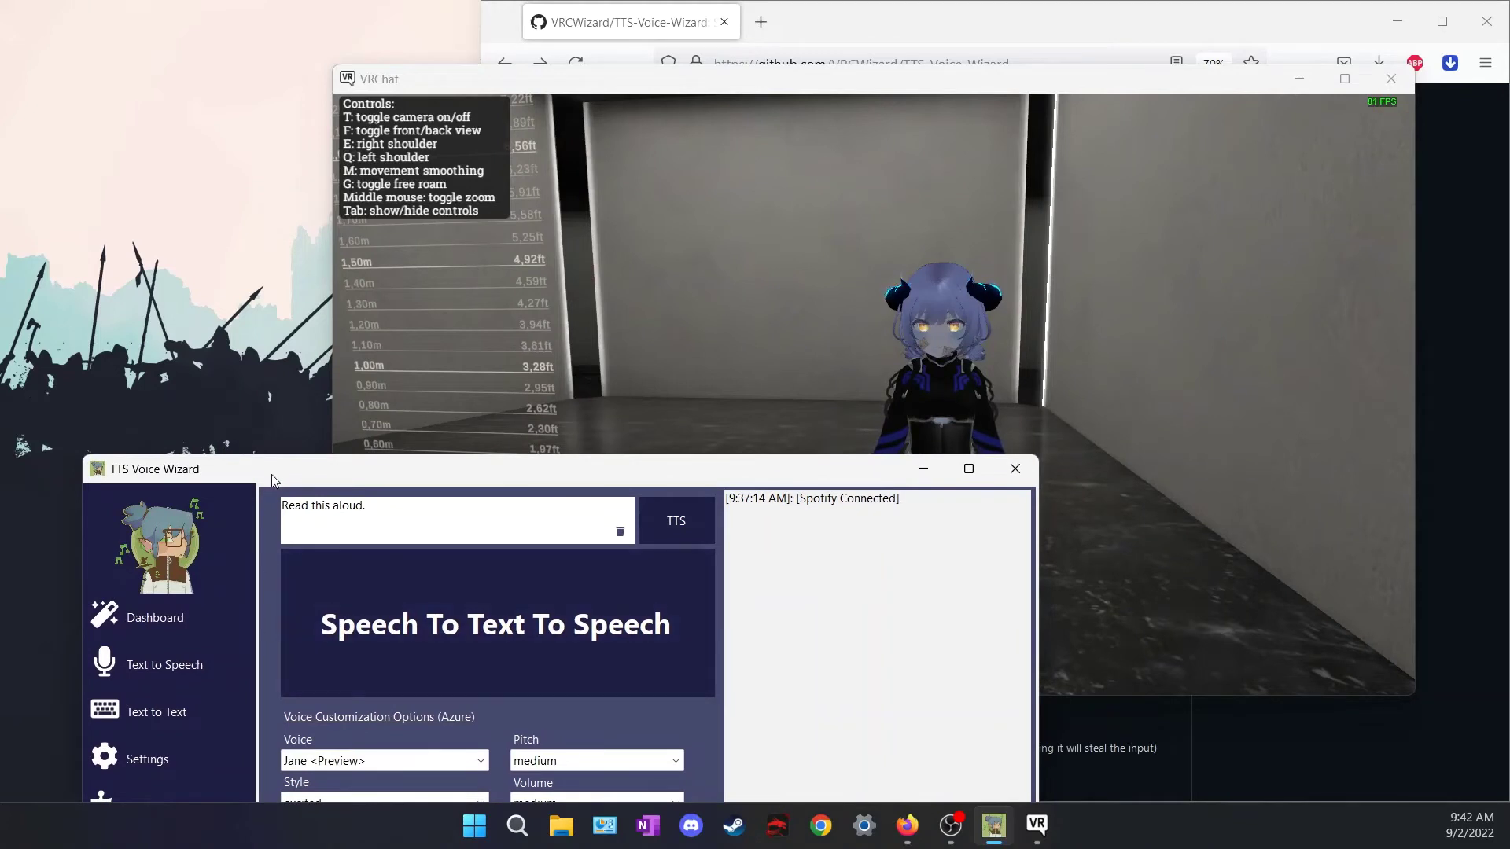
{"action": "left_click_drag", "start_coordinate": [272, 475], "coordinate": [477, 303]}
{"action": "left_click", "coordinate": [393, 601]}
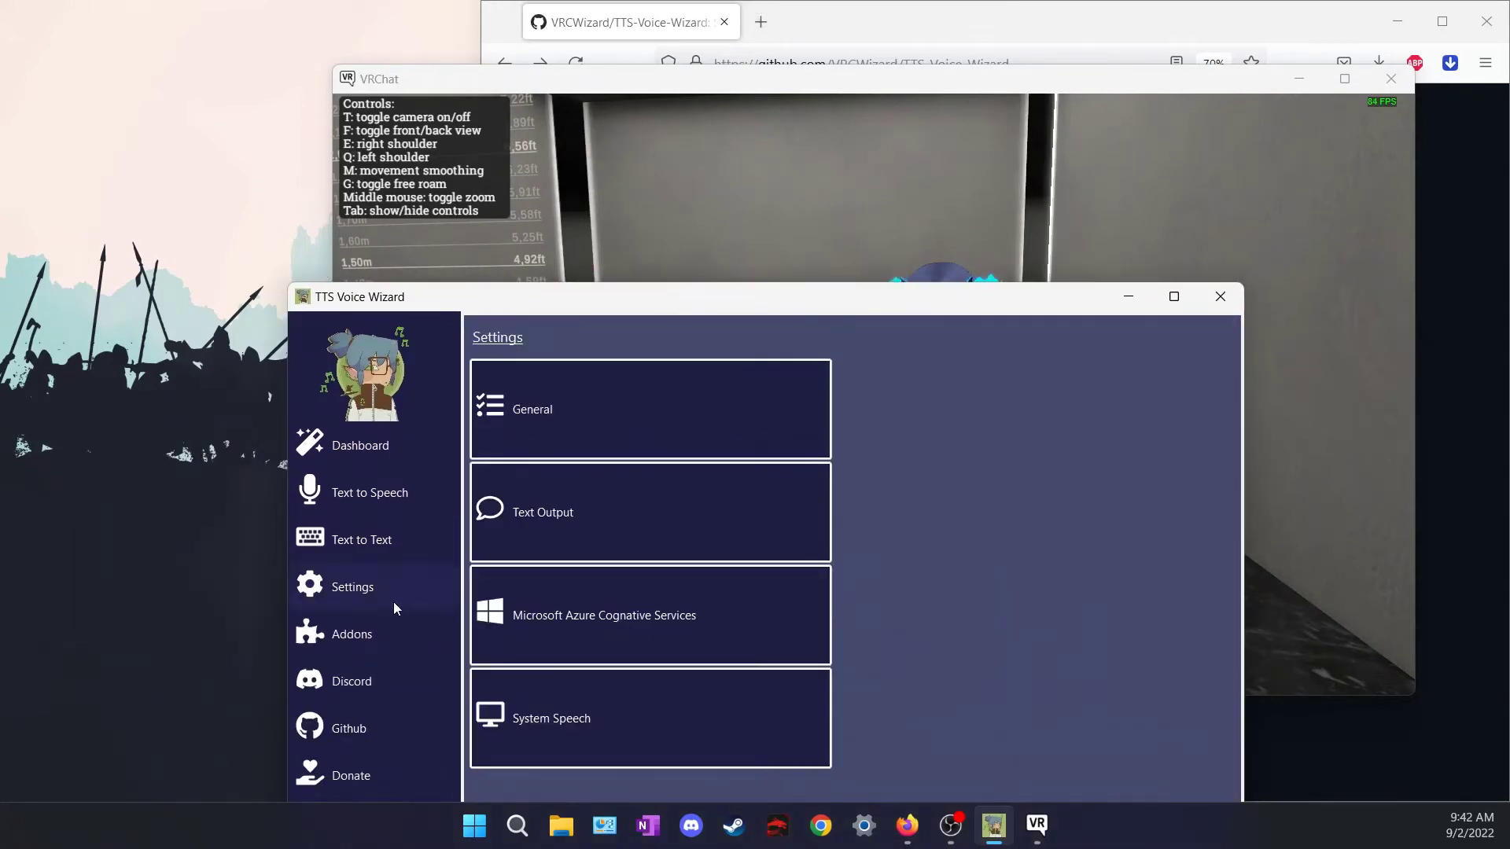
{"action": "left_click", "coordinate": [615, 523]}
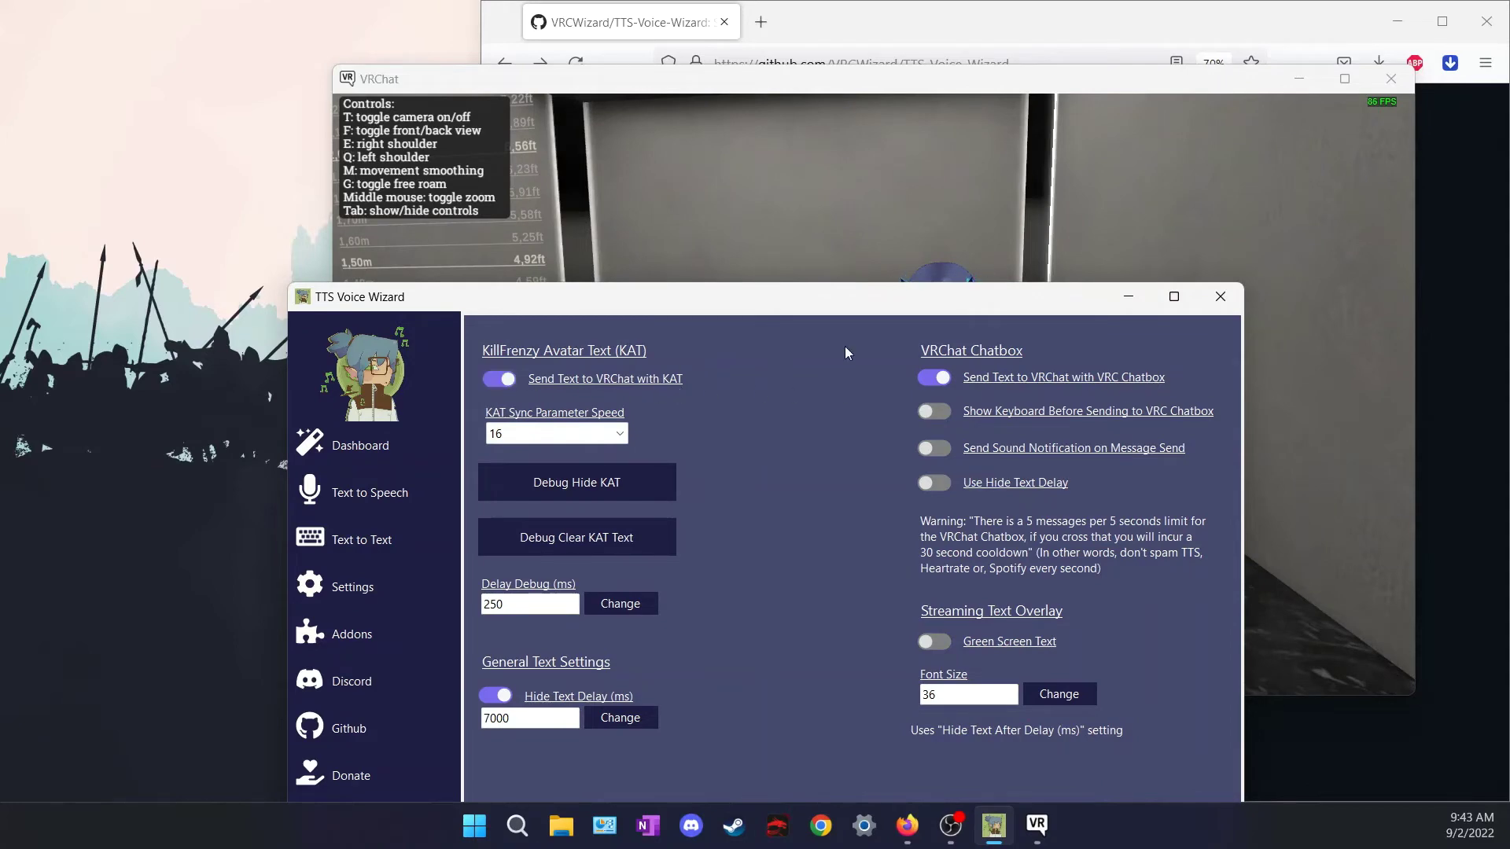
{"action": "left_click", "coordinate": [1128, 296]}
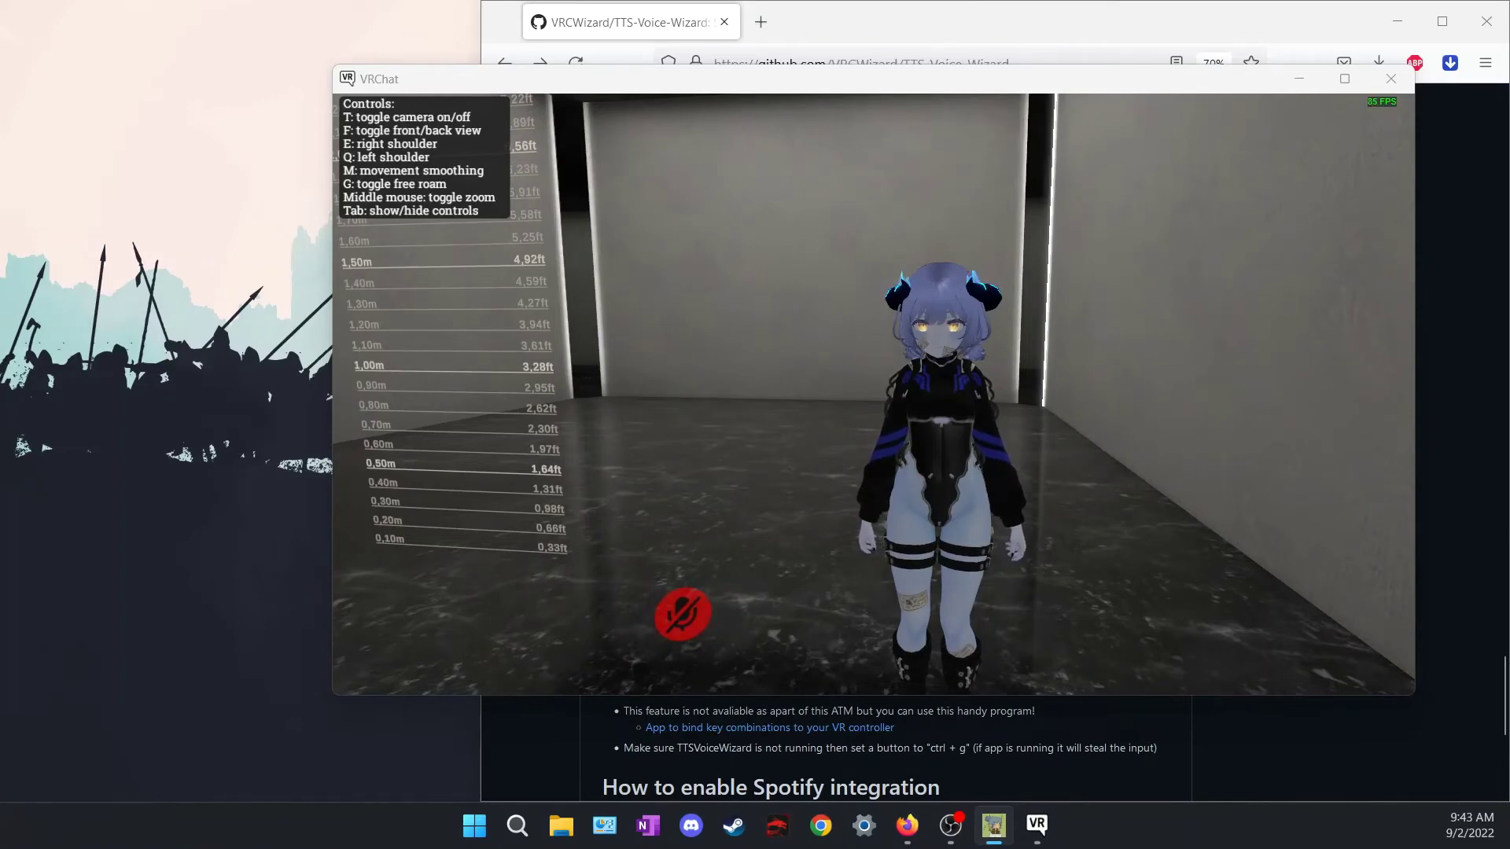
- Send "Read this aloud." through TTS and view the text above the avatar in VRChat
{"action": "key", "text": "alt+Tab"}
{"action": "left_click", "coordinate": [802, 297]}
{"action": "left_click_drag", "start_coordinate": [800, 247], "coordinate": [975, 634]}
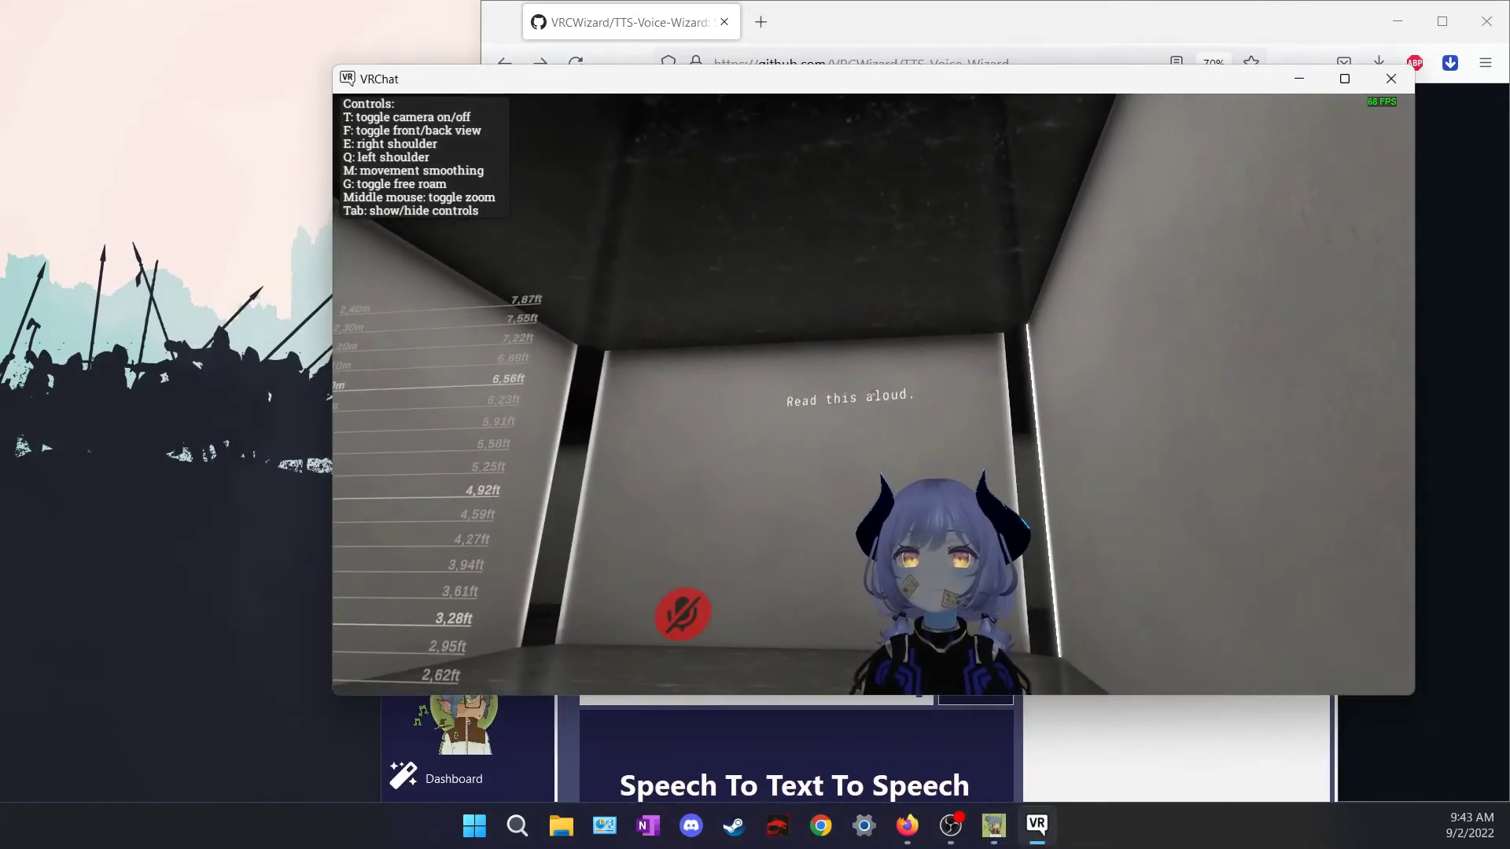
{"action": "key", "text": "t"}
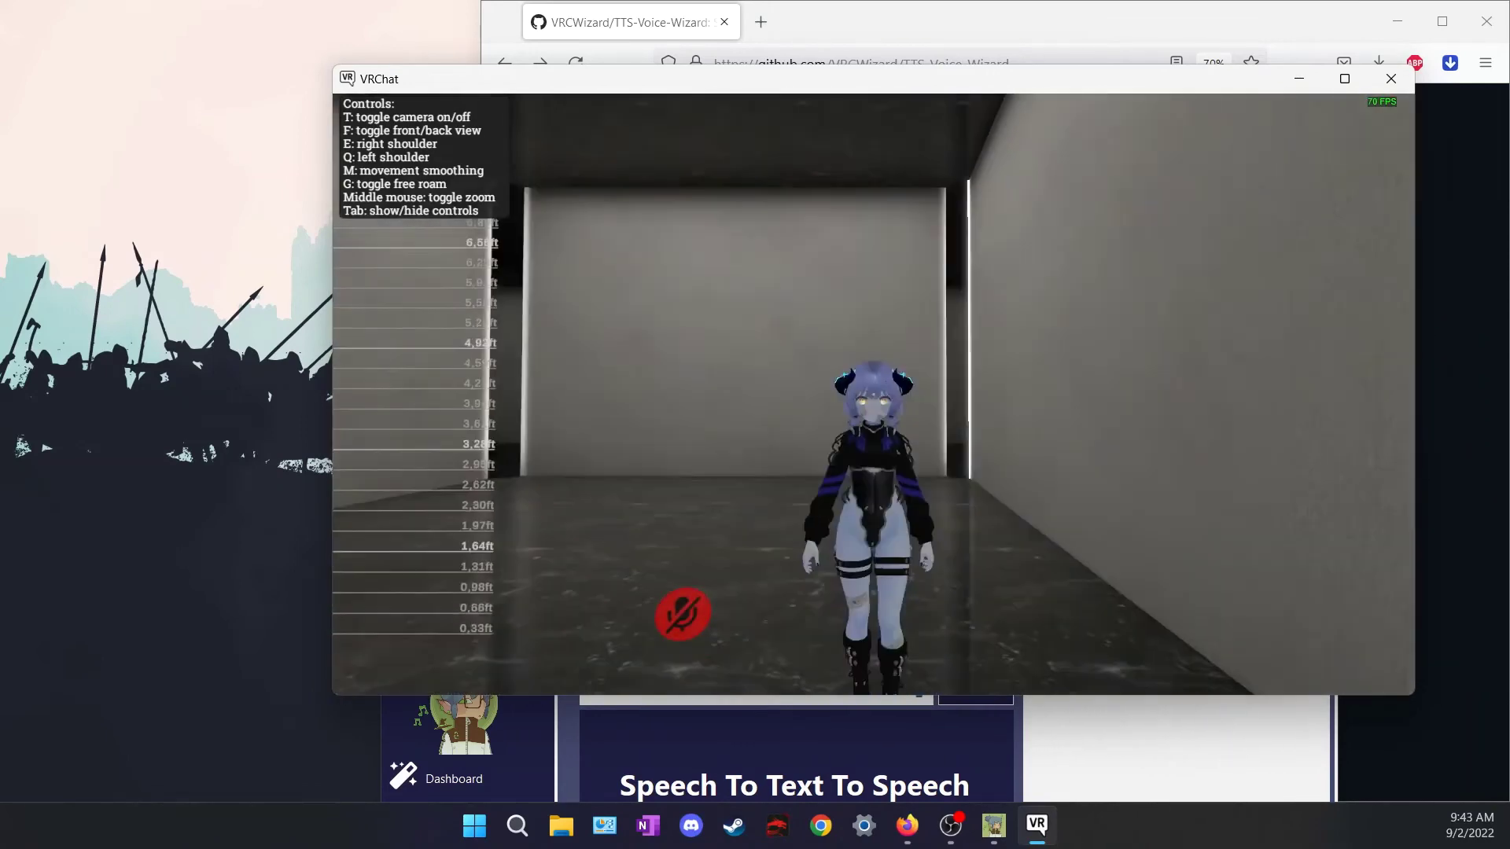
- Release the pointer from VRChat, move its window aside, and clear it off the README
{"action": "key", "text": "super"}
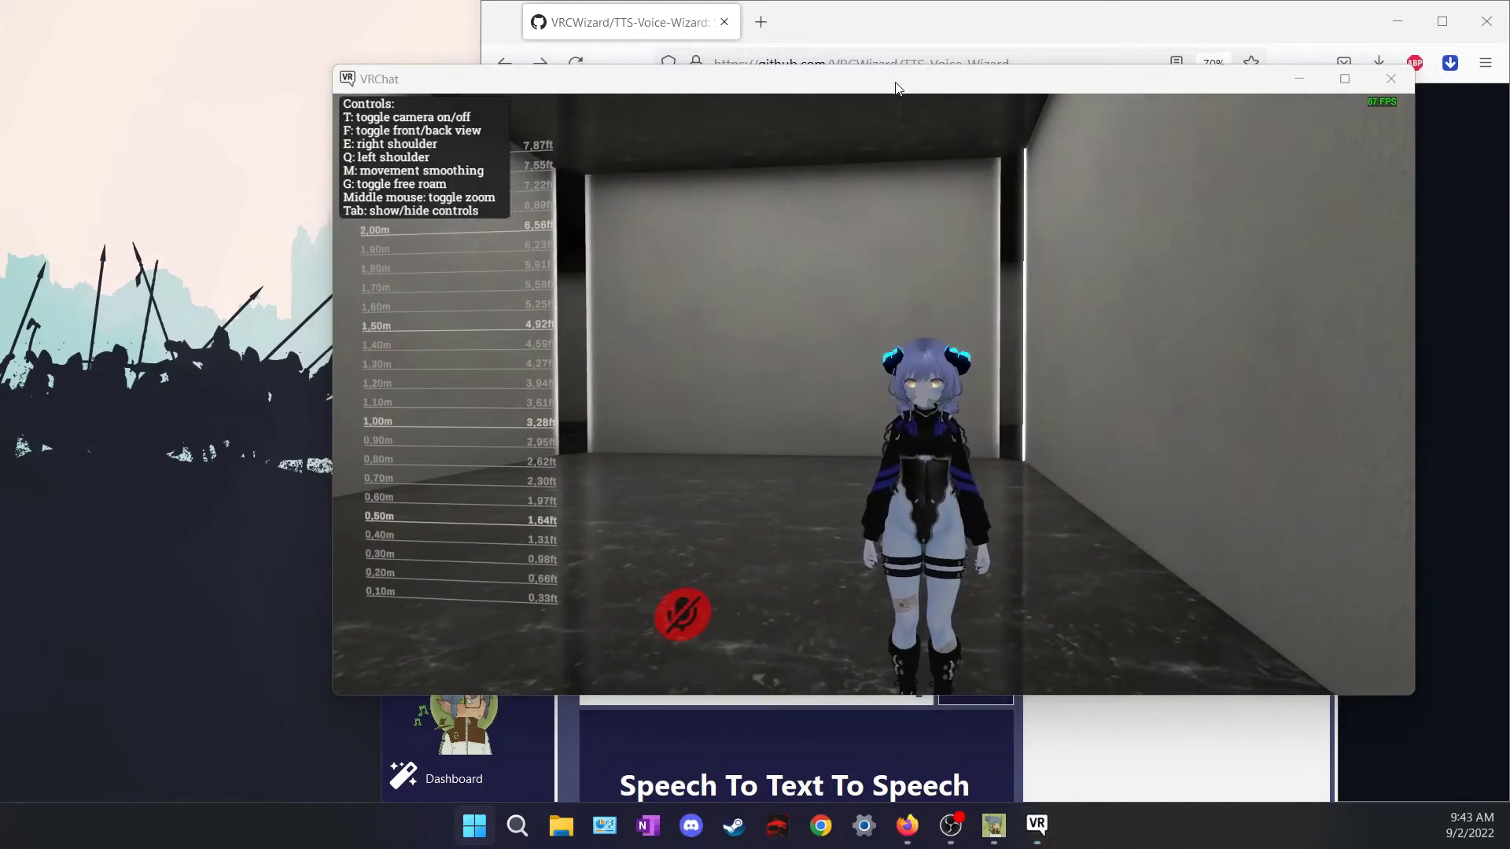
{"action": "left_click_drag", "start_coordinate": [908, 85], "coordinate": [743, 134]}
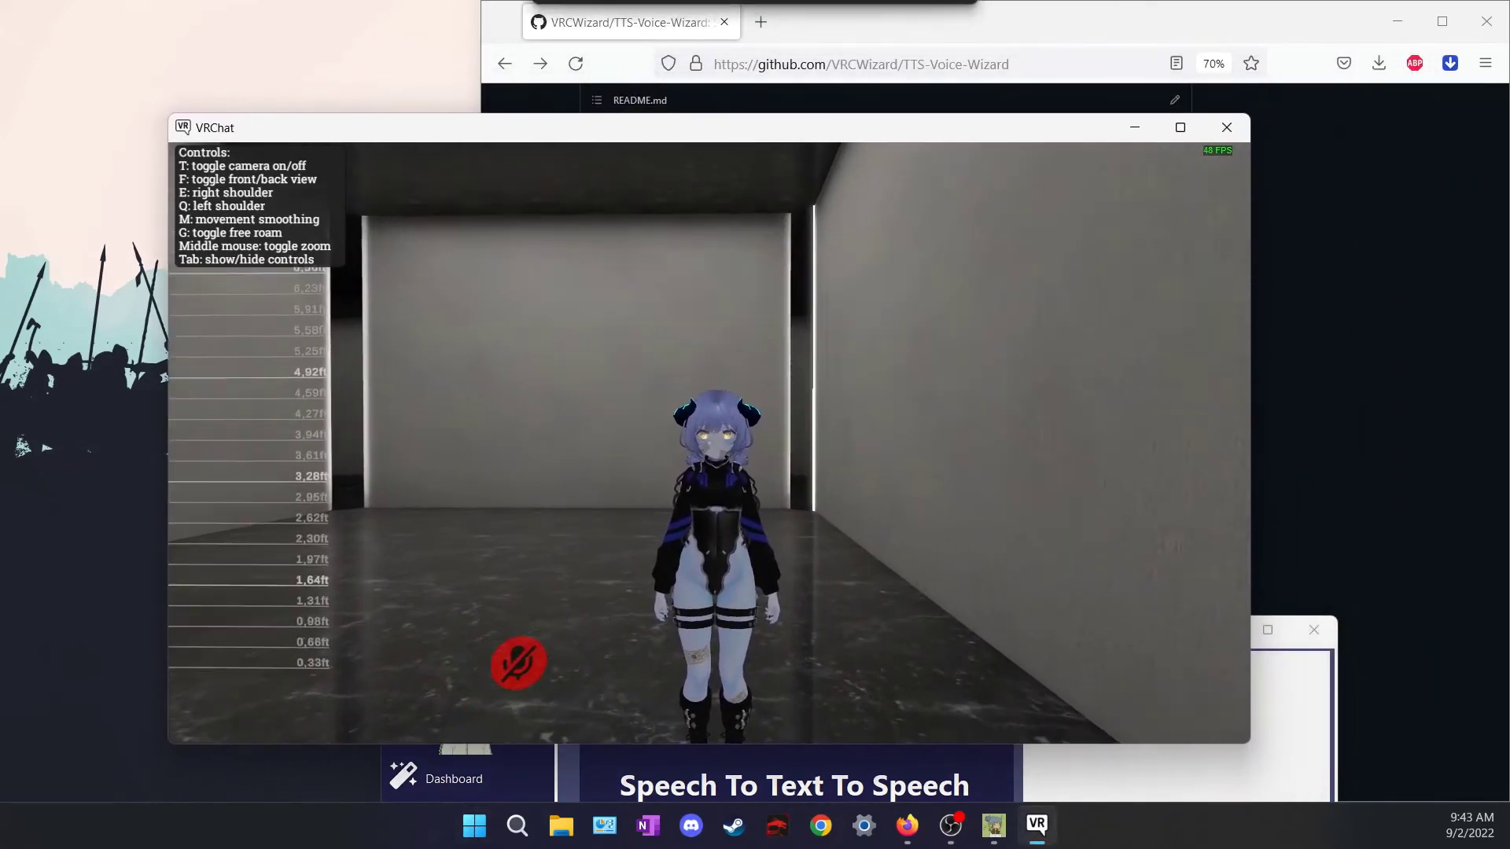
{"action": "key", "text": "Escape"}
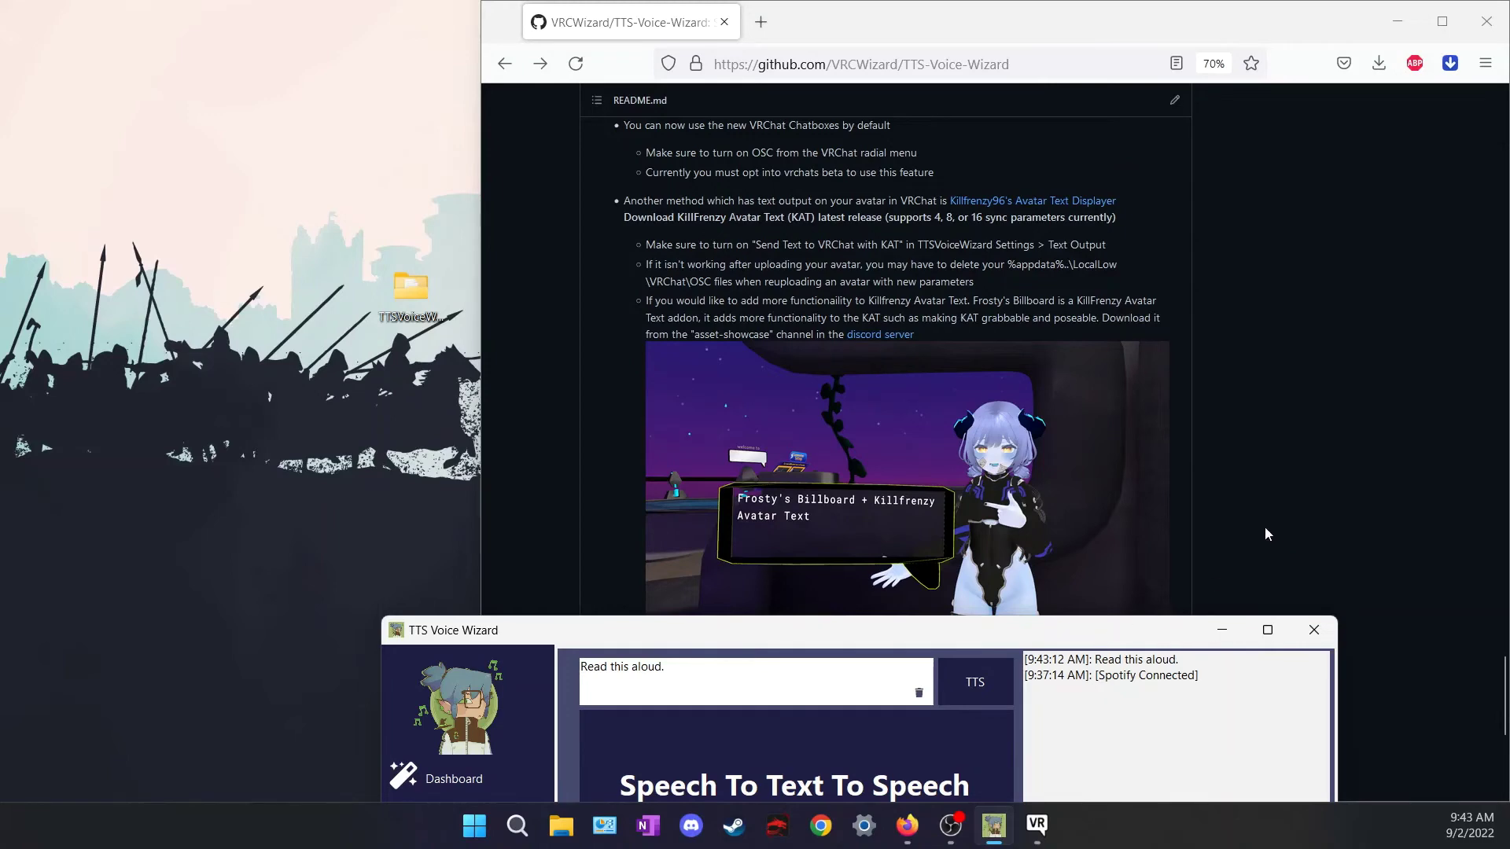
- Open the README's "Killfrenzy96's Avatar Text Displayer" link in a new browser tab and switch to that tab
{"action": "left_click", "coordinate": [1239, 507]}
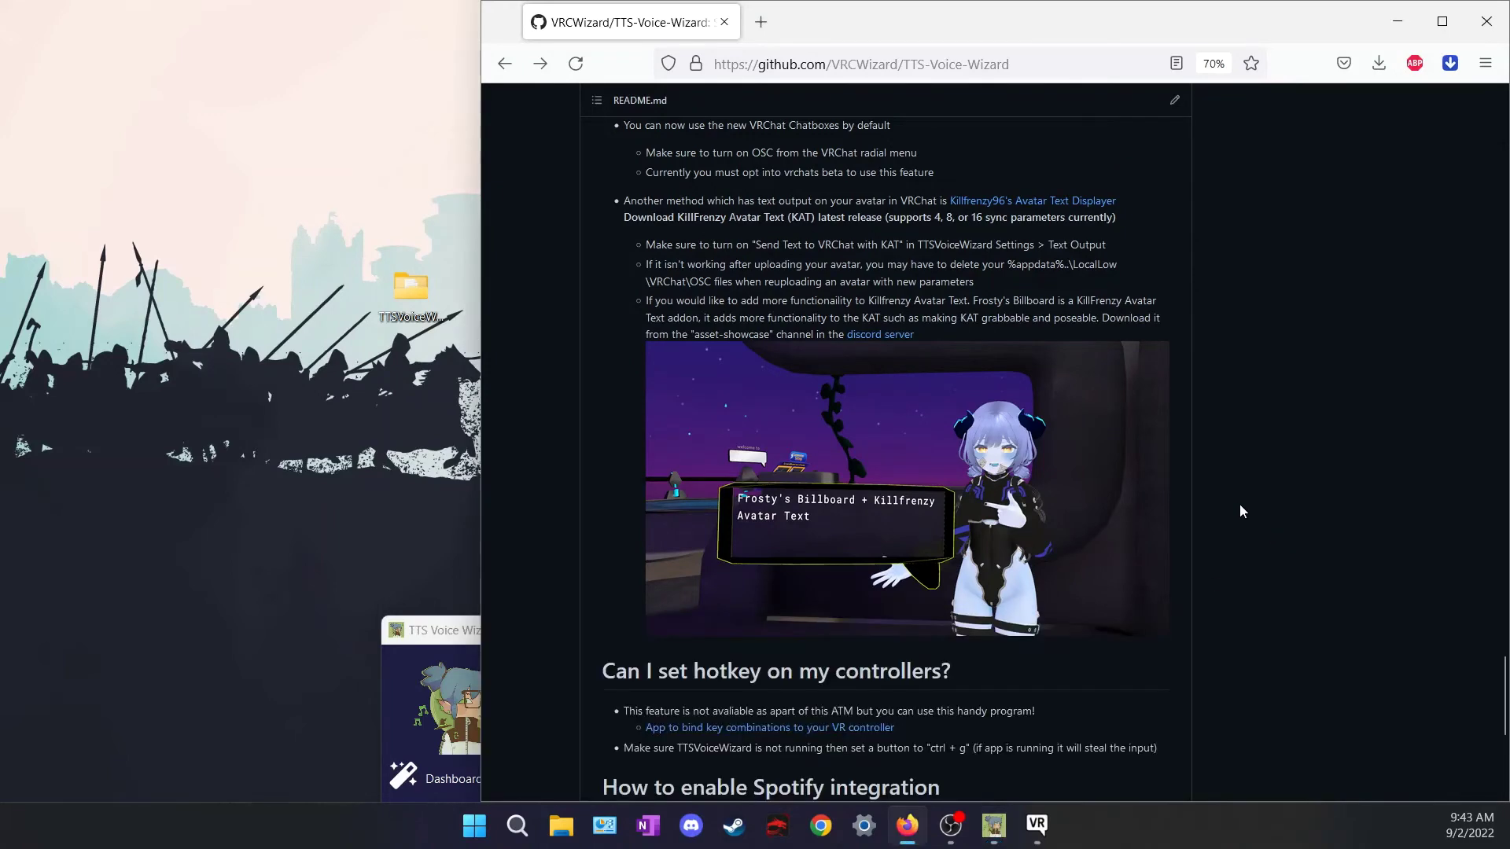
{"action": "scroll", "coordinate": [1215, 515], "scroll_direction": "down", "scroll_amount": 3}
{"action": "scroll", "coordinate": [1210, 511], "scroll_direction": "up", "scroll_amount": 5}
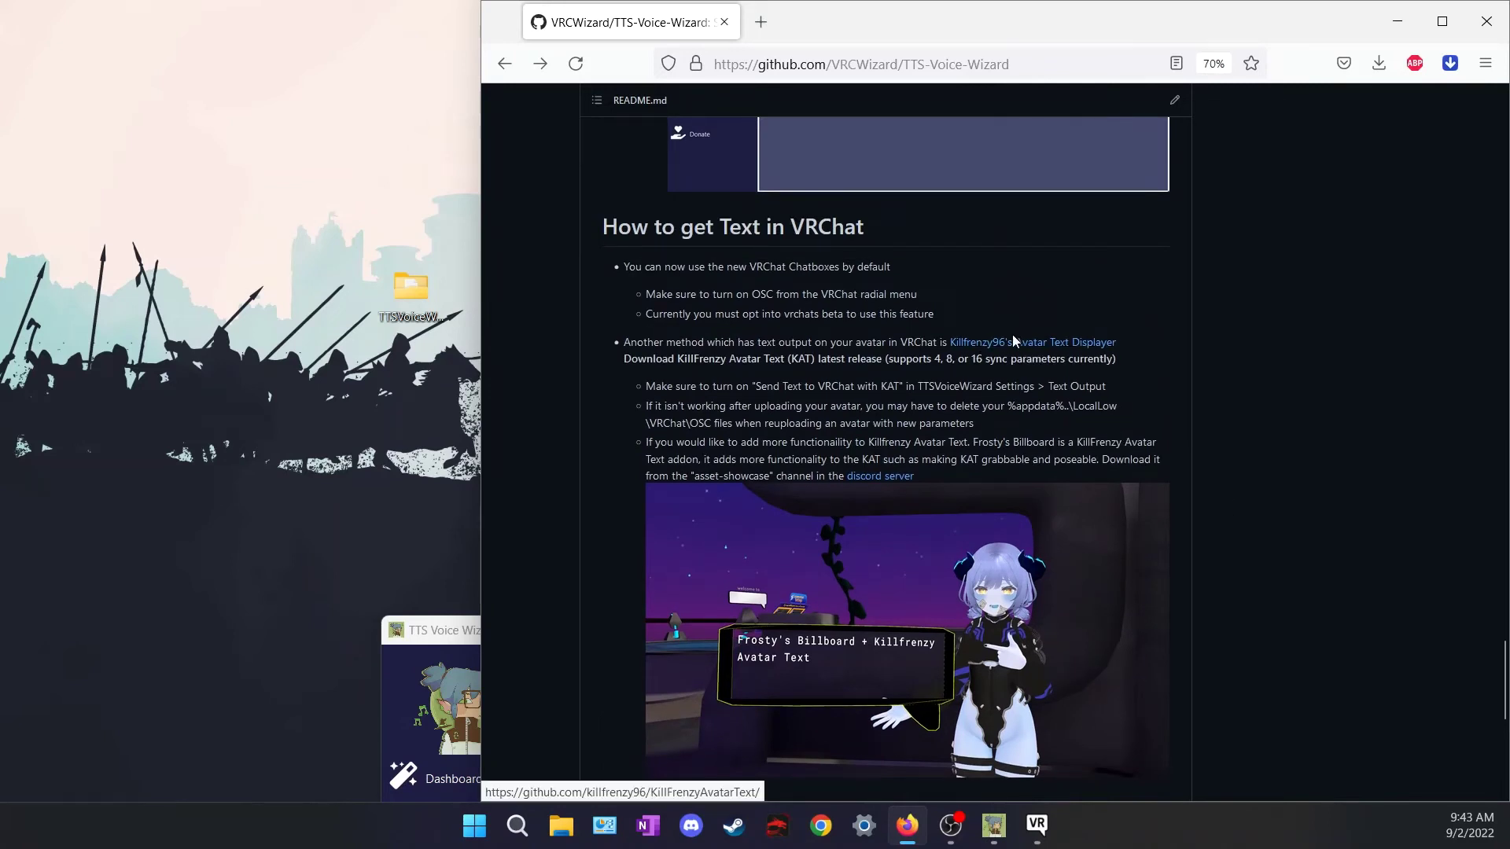
{"action": "right_click", "coordinate": [1010, 346]}
{"action": "left_click", "coordinate": [1030, 360]}
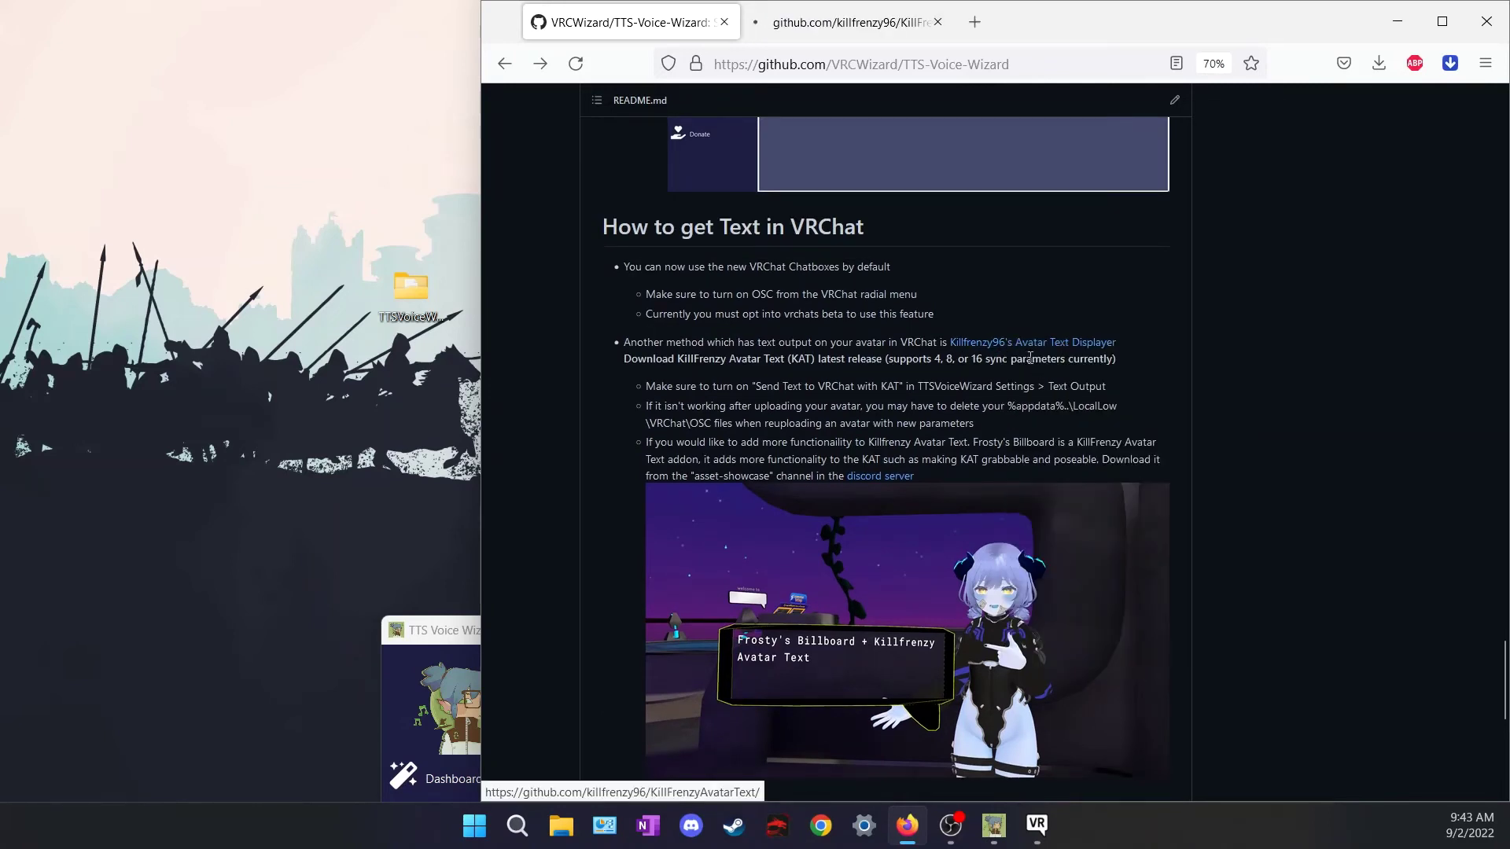
{"action": "left_click", "coordinate": [865, 35]}
- Read the KillFrenzy Avatar Text README from its introduction through the prerequisites and the simple and advanced installation sections
{"action": "scroll", "coordinate": [951, 368], "scroll_direction": "down", "scroll_amount": 8}
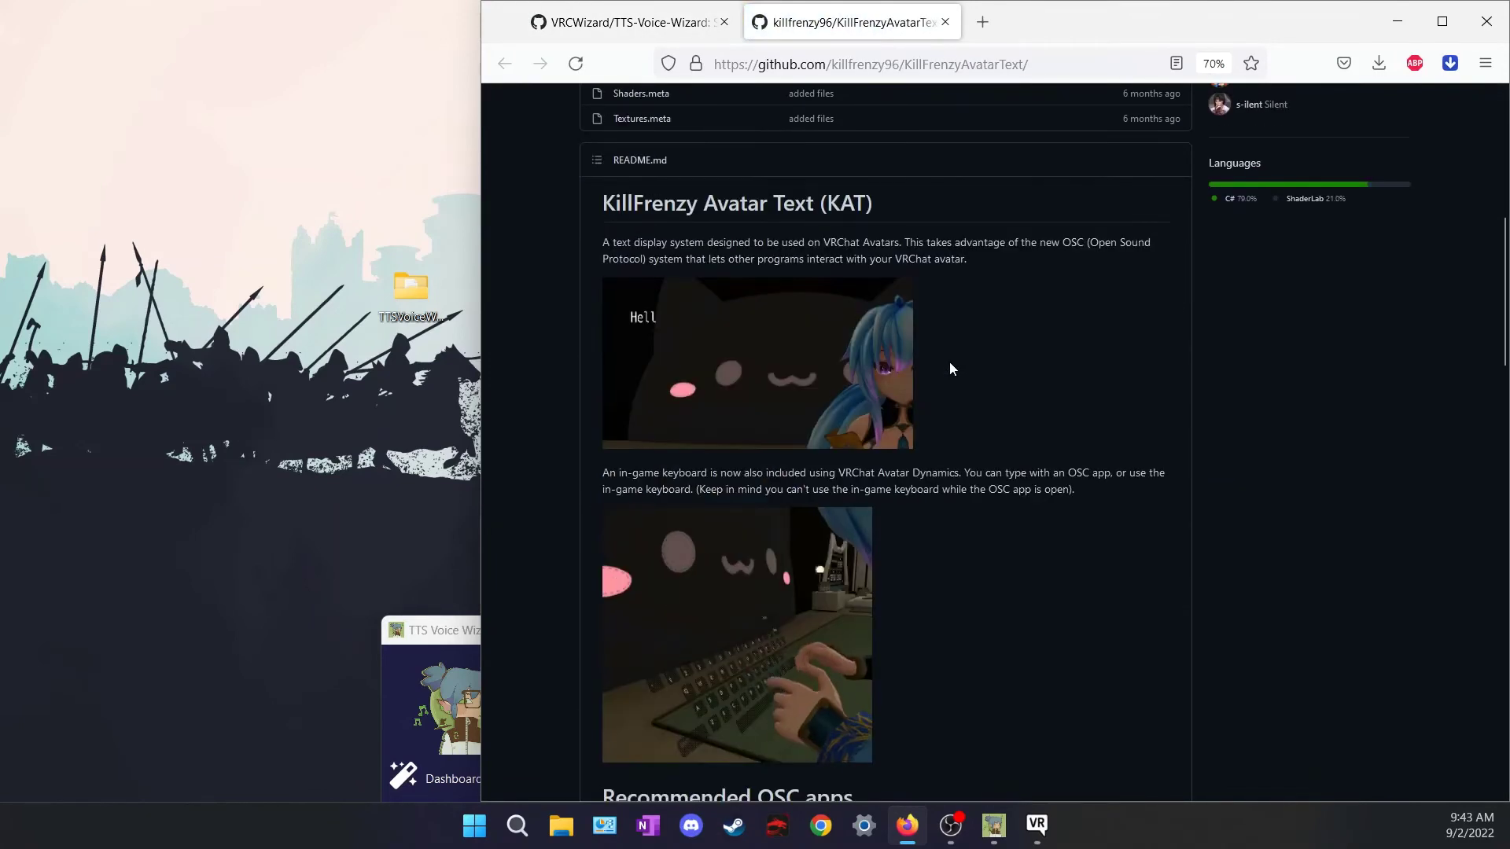
{"action": "scroll", "coordinate": [948, 361], "scroll_direction": "down", "scroll_amount": 10}
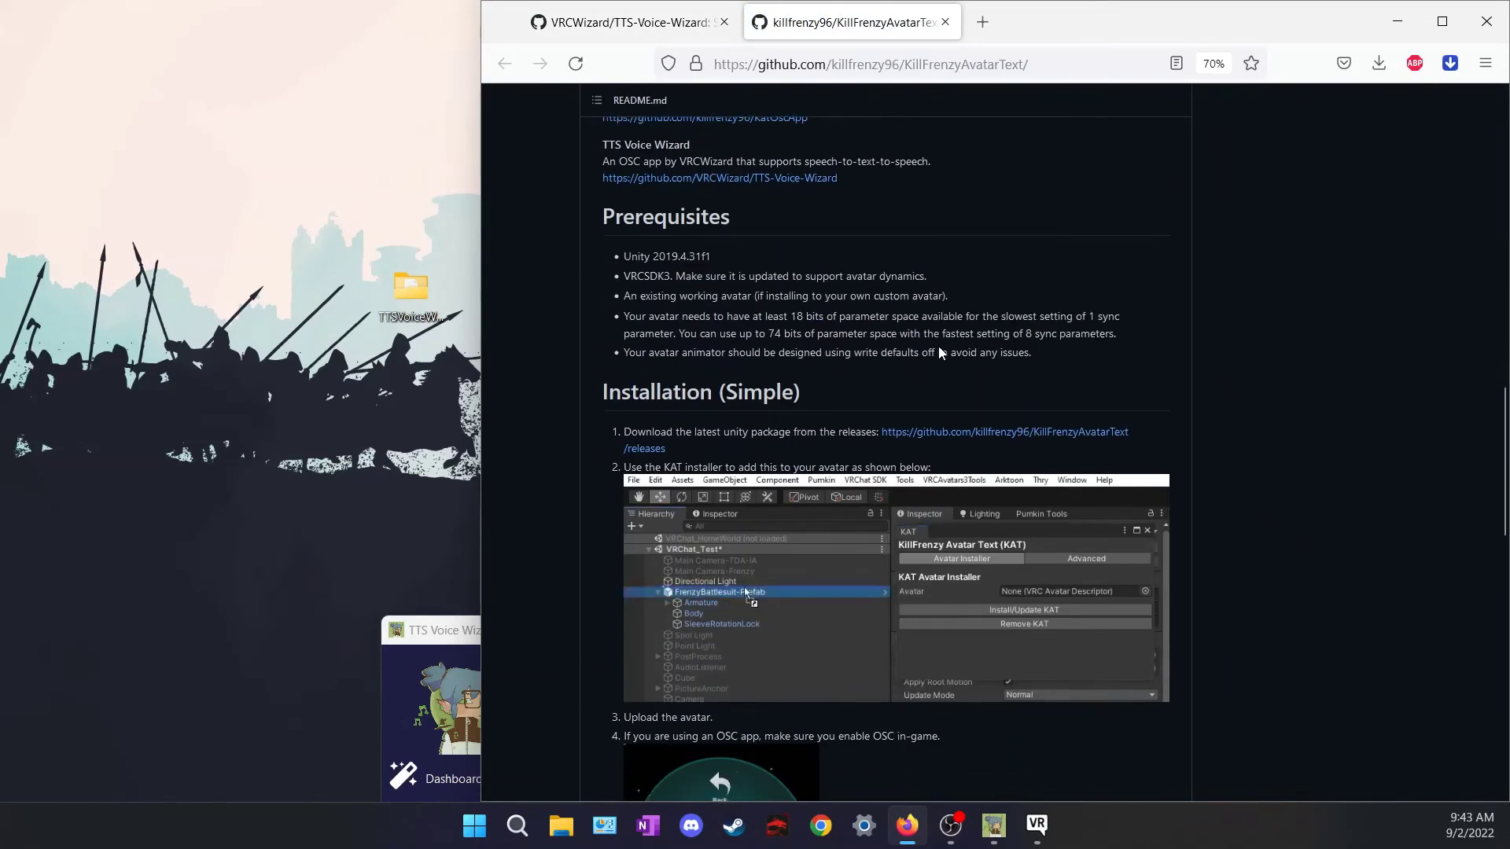
{"action": "scroll", "coordinate": [1031, 522], "scroll_direction": "down", "scroll_amount": 3}
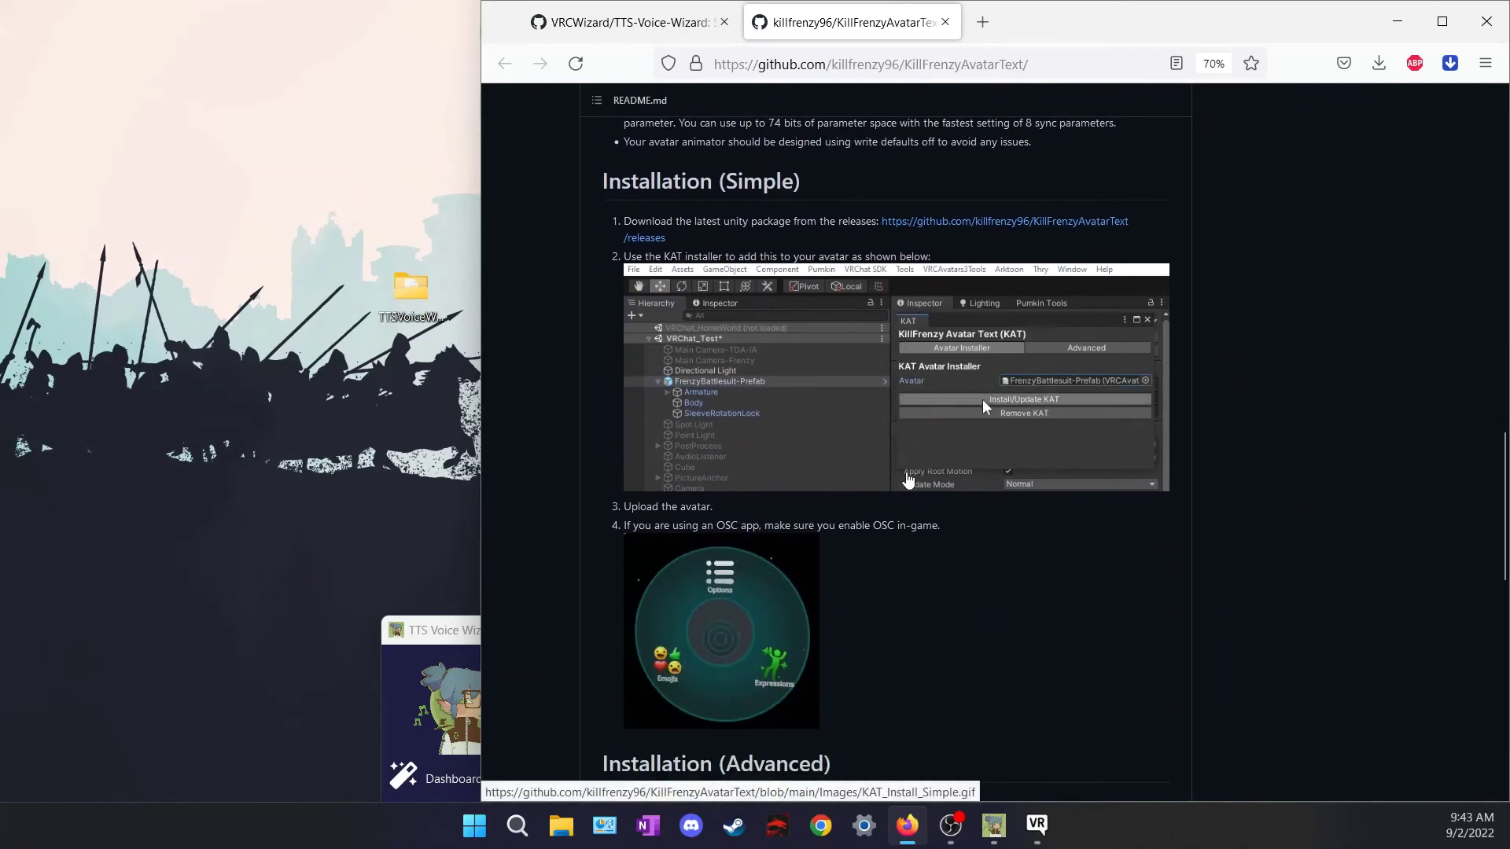
{"action": "scroll", "coordinate": [908, 479], "scroll_direction": "down", "scroll_amount": 1}
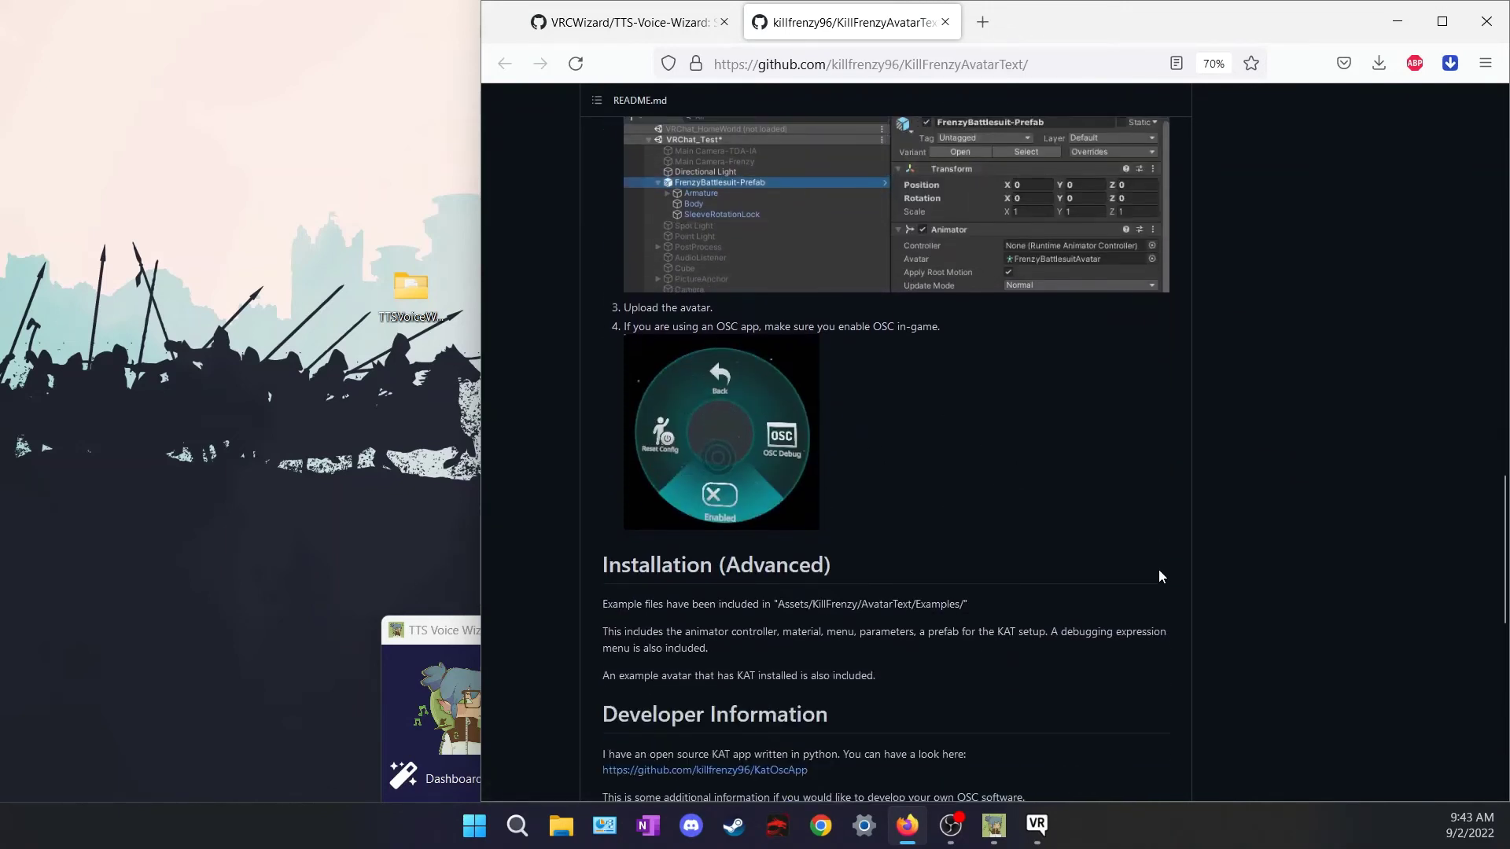
{"action": "scroll", "coordinate": [1156, 568], "scroll_direction": "down", "scroll_amount": 1}
- Return to the TTS Voice Wizard README and examine the Frosty's Billboard add-on and controller hotkey sections
{"action": "left_click", "coordinate": [670, 31]}
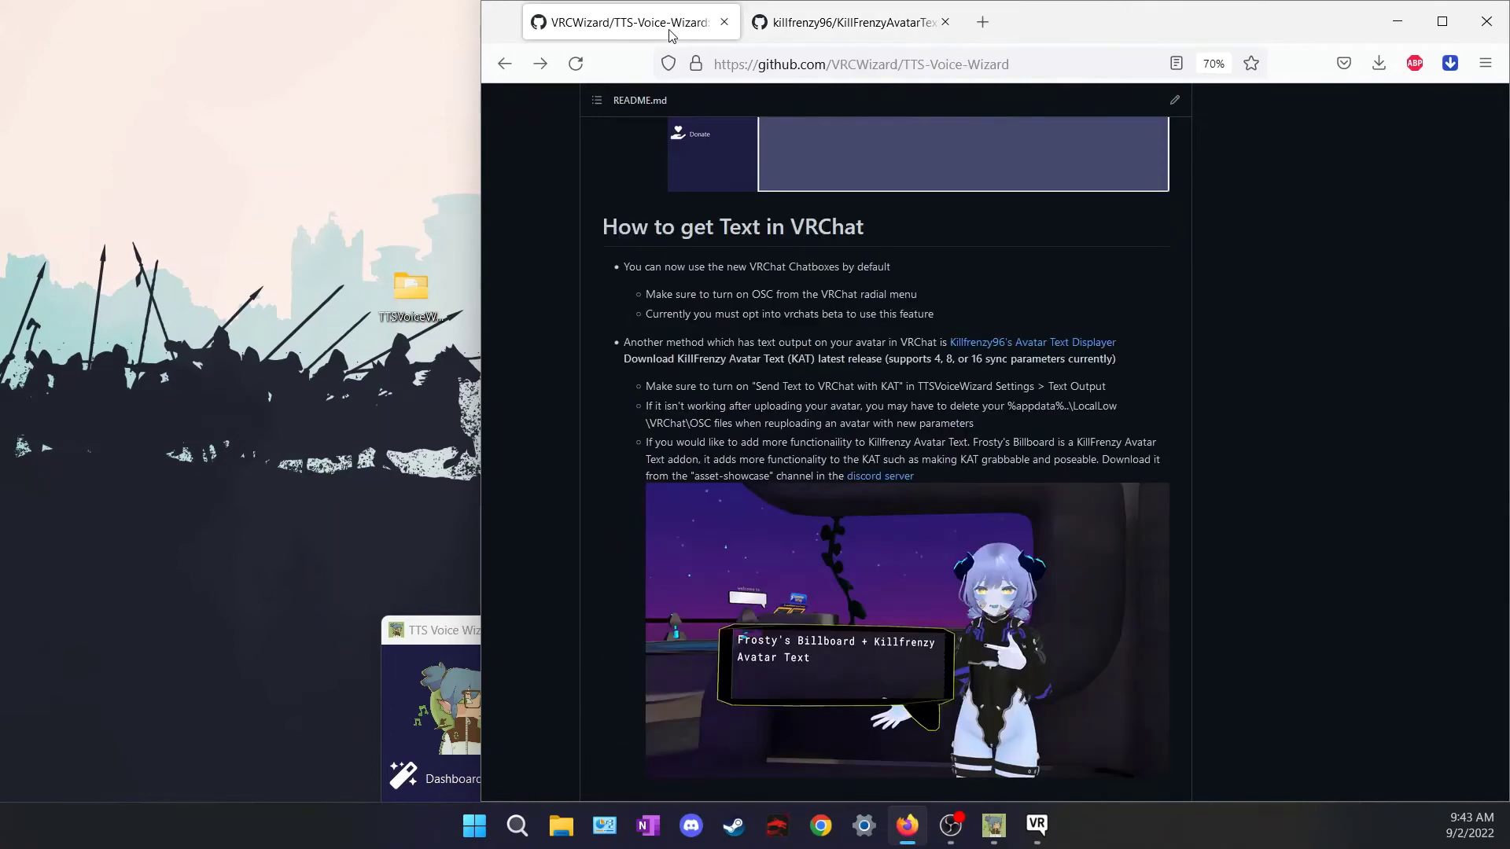
{"action": "scroll", "coordinate": [916, 404], "scroll_direction": "down", "scroll_amount": 1}
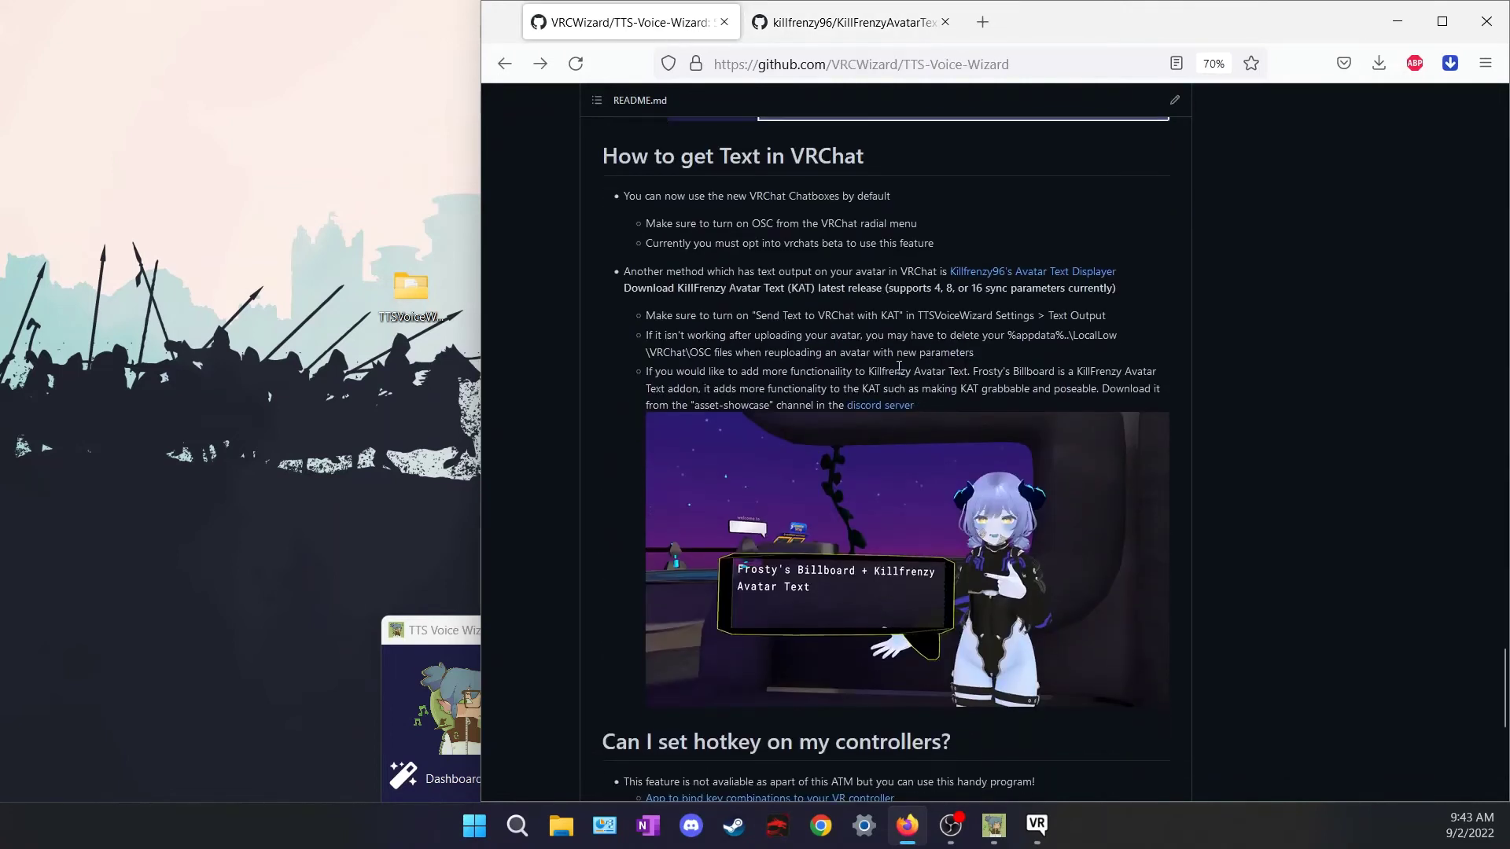
{"action": "scroll", "coordinate": [896, 366], "scroll_direction": "down", "scroll_amount": 4}
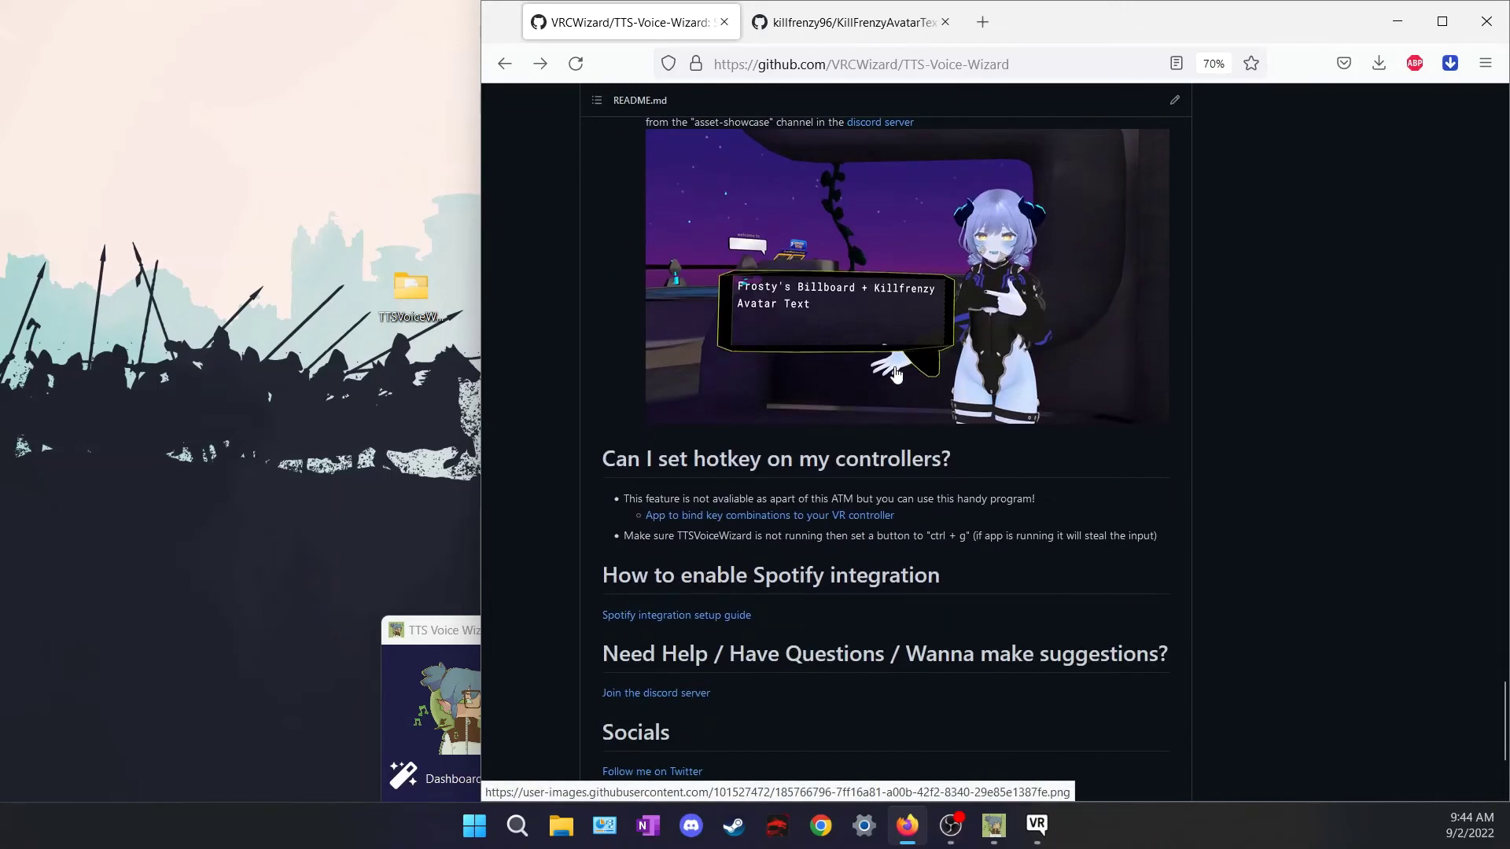
{"action": "scroll", "coordinate": [896, 373], "scroll_direction": "up", "scroll_amount": 2}
{"action": "scroll", "coordinate": [896, 374], "scroll_direction": "down", "scroll_amount": 1}
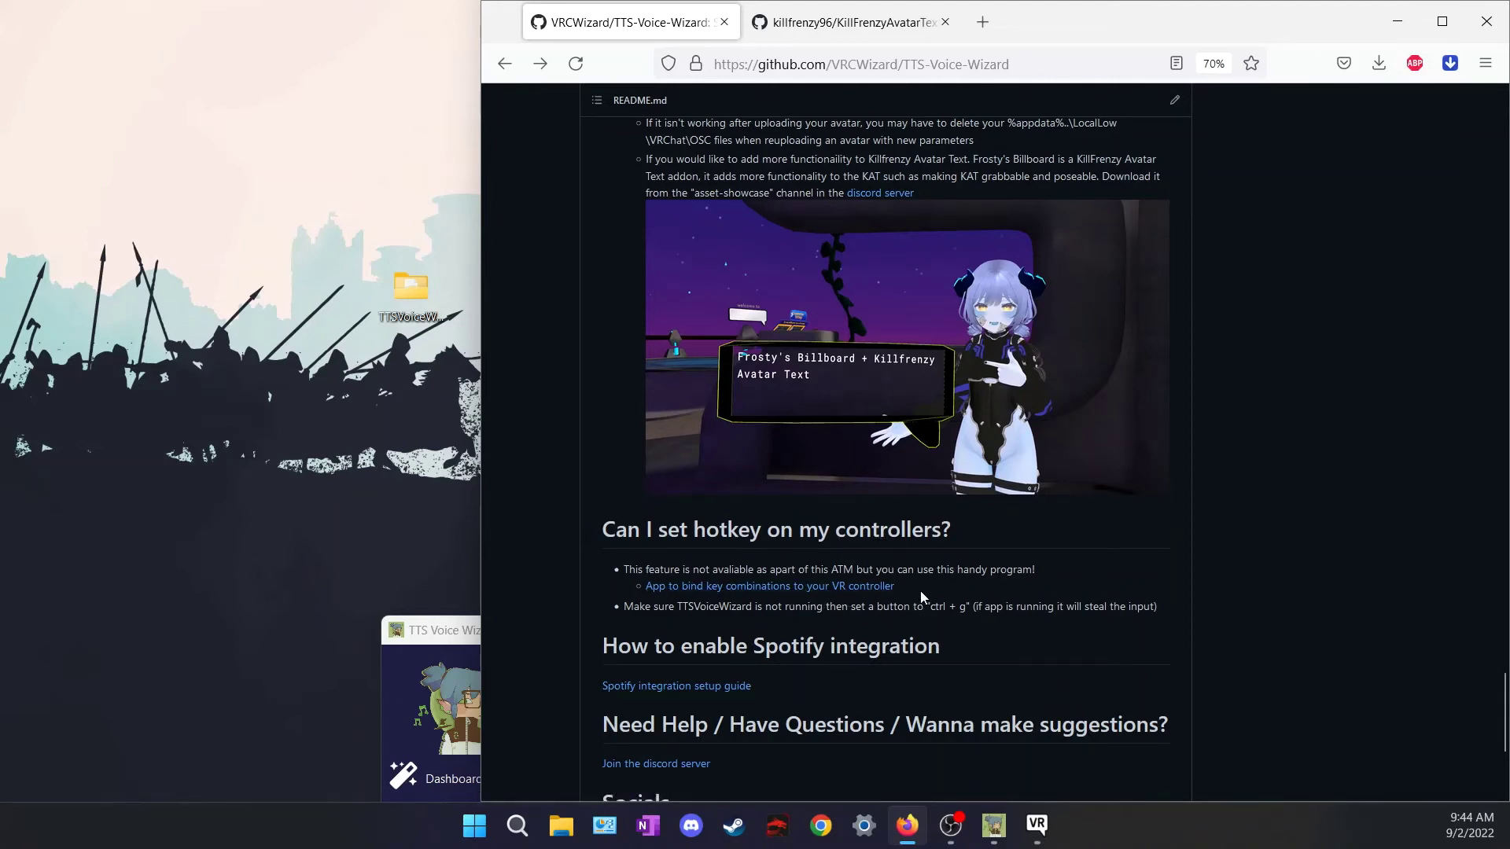
- Show the TTS Voice Wizard Text to Speech page over the README, and minimize it again
{"action": "left_click", "coordinate": [994, 824]}
{"action": "left_click_drag", "start_coordinate": [754, 638], "coordinate": [725, 337]}
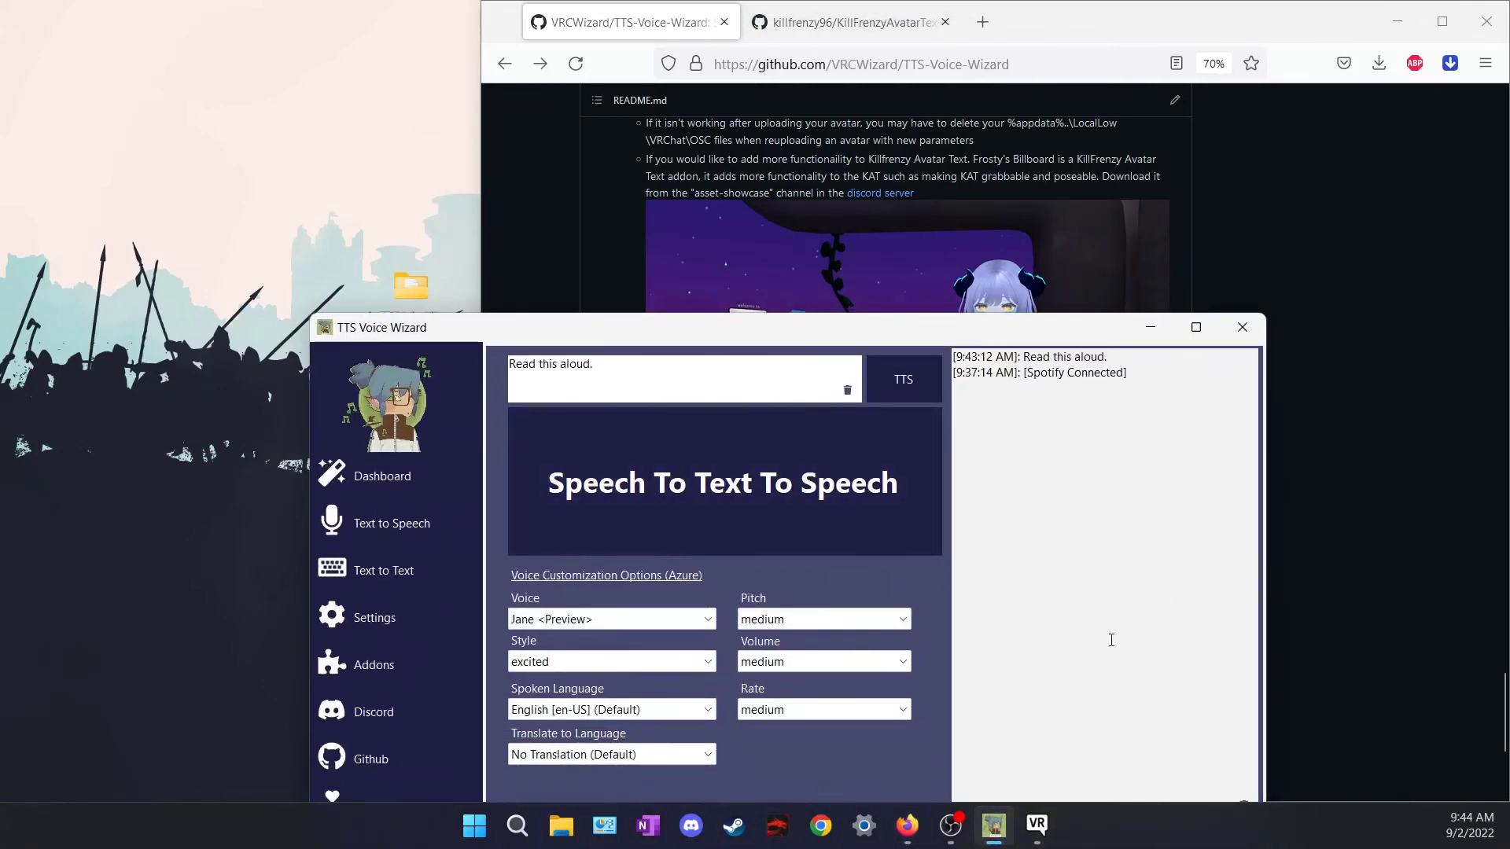
{"action": "left_click", "coordinate": [1150, 328]}
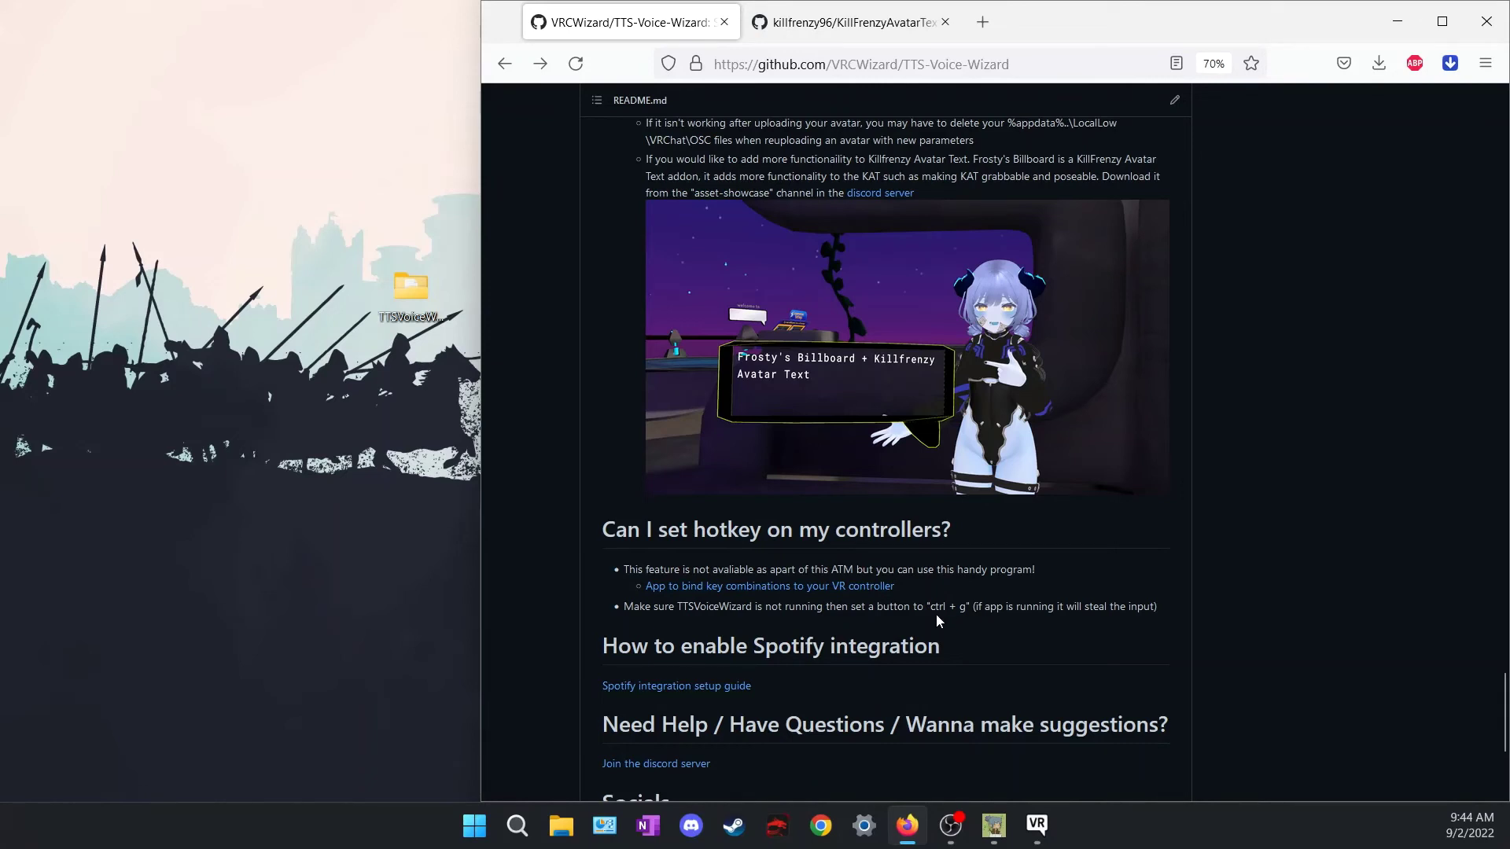
- Highlight the README's "ctrl + g" hotkey note, check the key mappings in OpenVR2Key and close it, and look over the remaining README sections
{"action": "left_click_drag", "start_coordinate": [928, 607], "coordinate": [956, 607]}
{"action": "left_click_drag", "start_coordinate": [1294, 26], "coordinate": [1275, 148]}
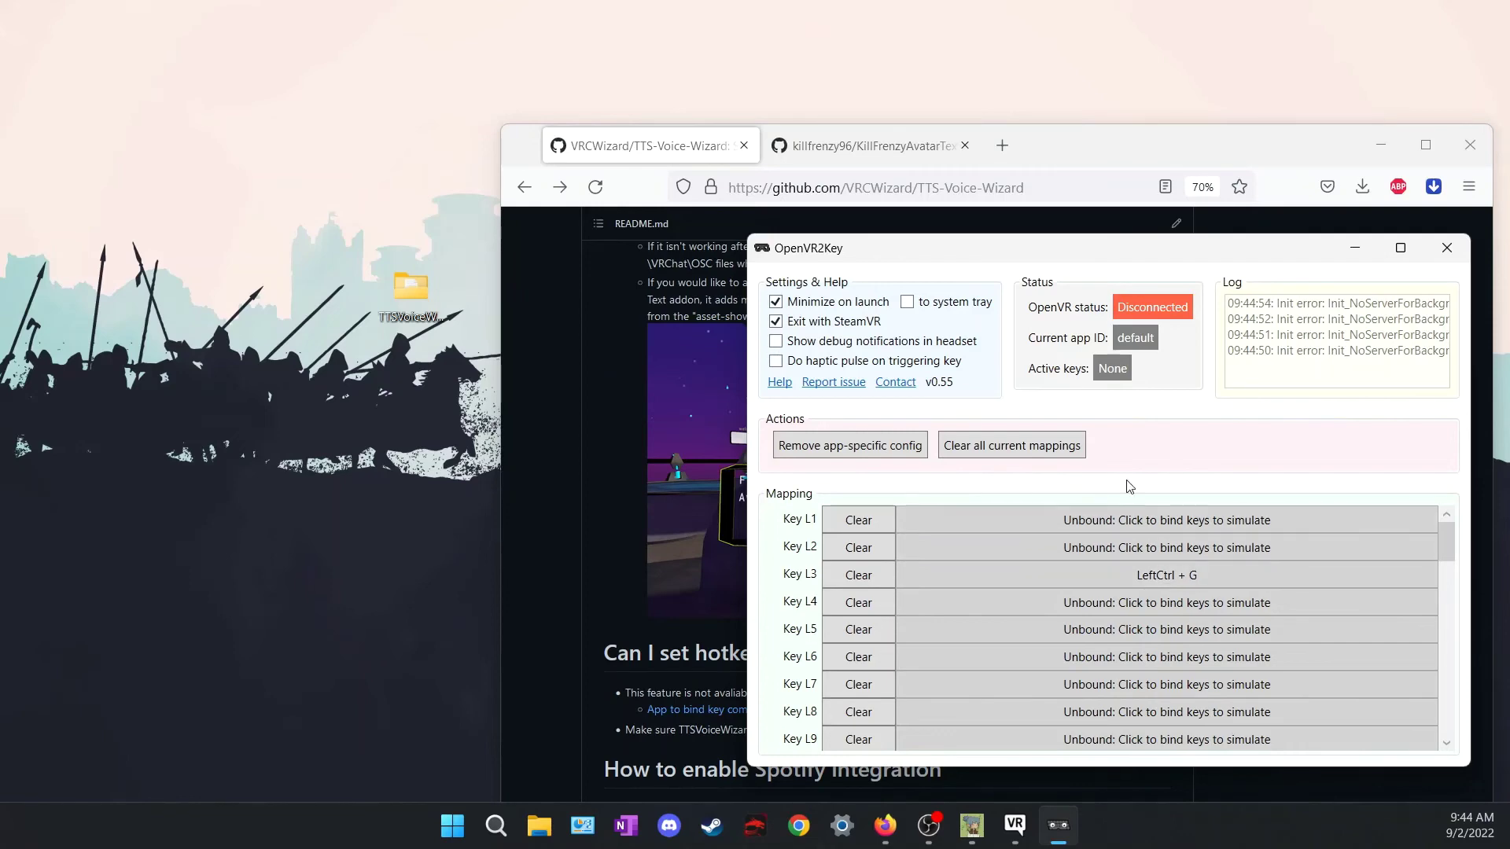
{"action": "left_click", "coordinate": [1449, 254]}
{"action": "scroll", "coordinate": [1282, 395], "scroll_direction": "down", "scroll_amount": 5}
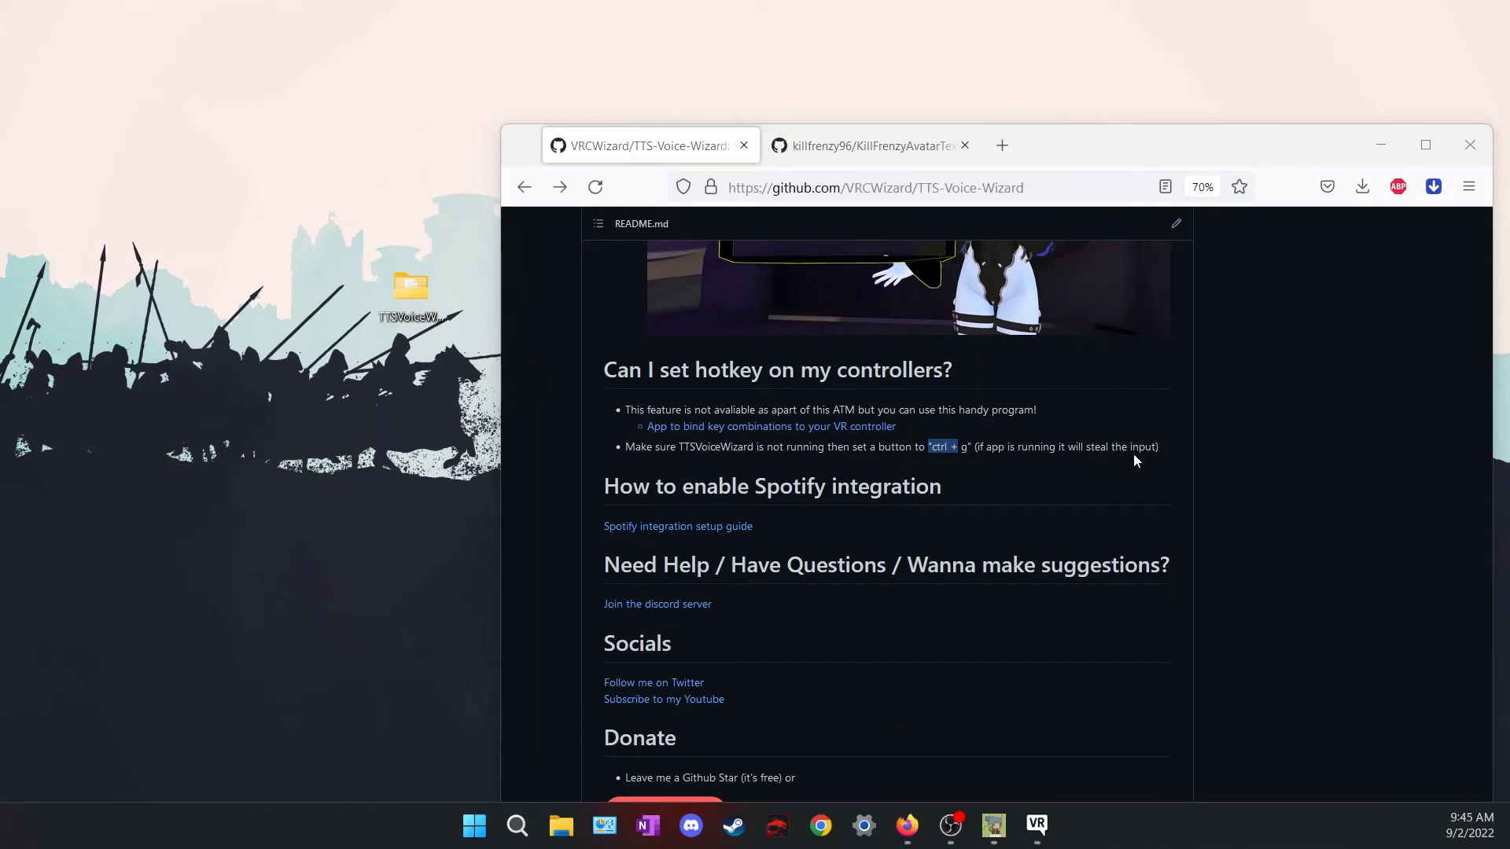
{"action": "scroll", "coordinate": [913, 468], "scroll_direction": "up", "scroll_amount": 10}
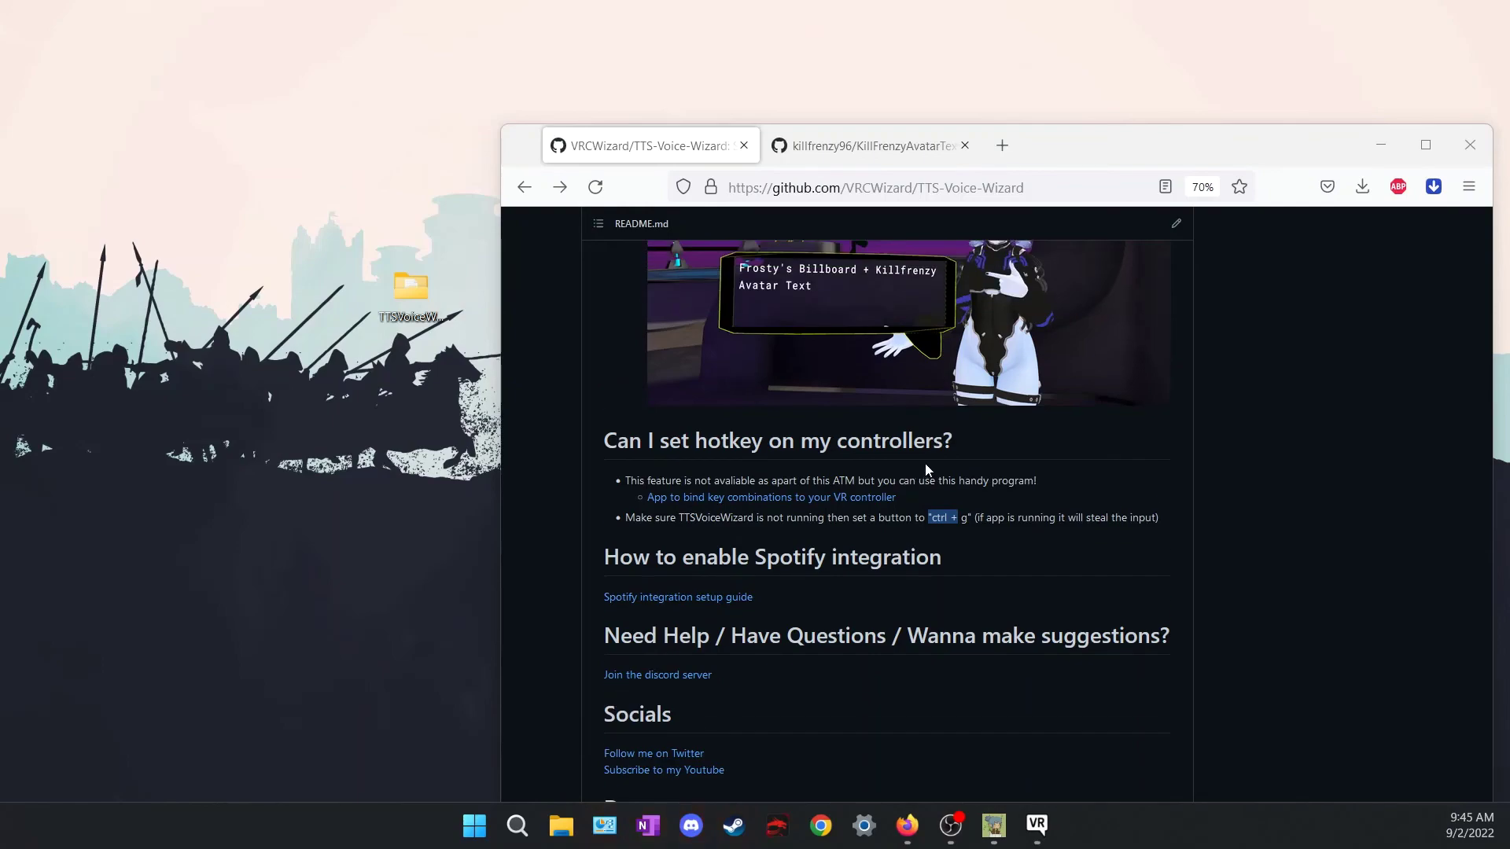
- Look back over the README's Azure and virtual cable instructions, then open and read the Spotify integration setup guide
{"action": "scroll", "coordinate": [945, 447], "scroll_direction": "up", "scroll_amount": 15}
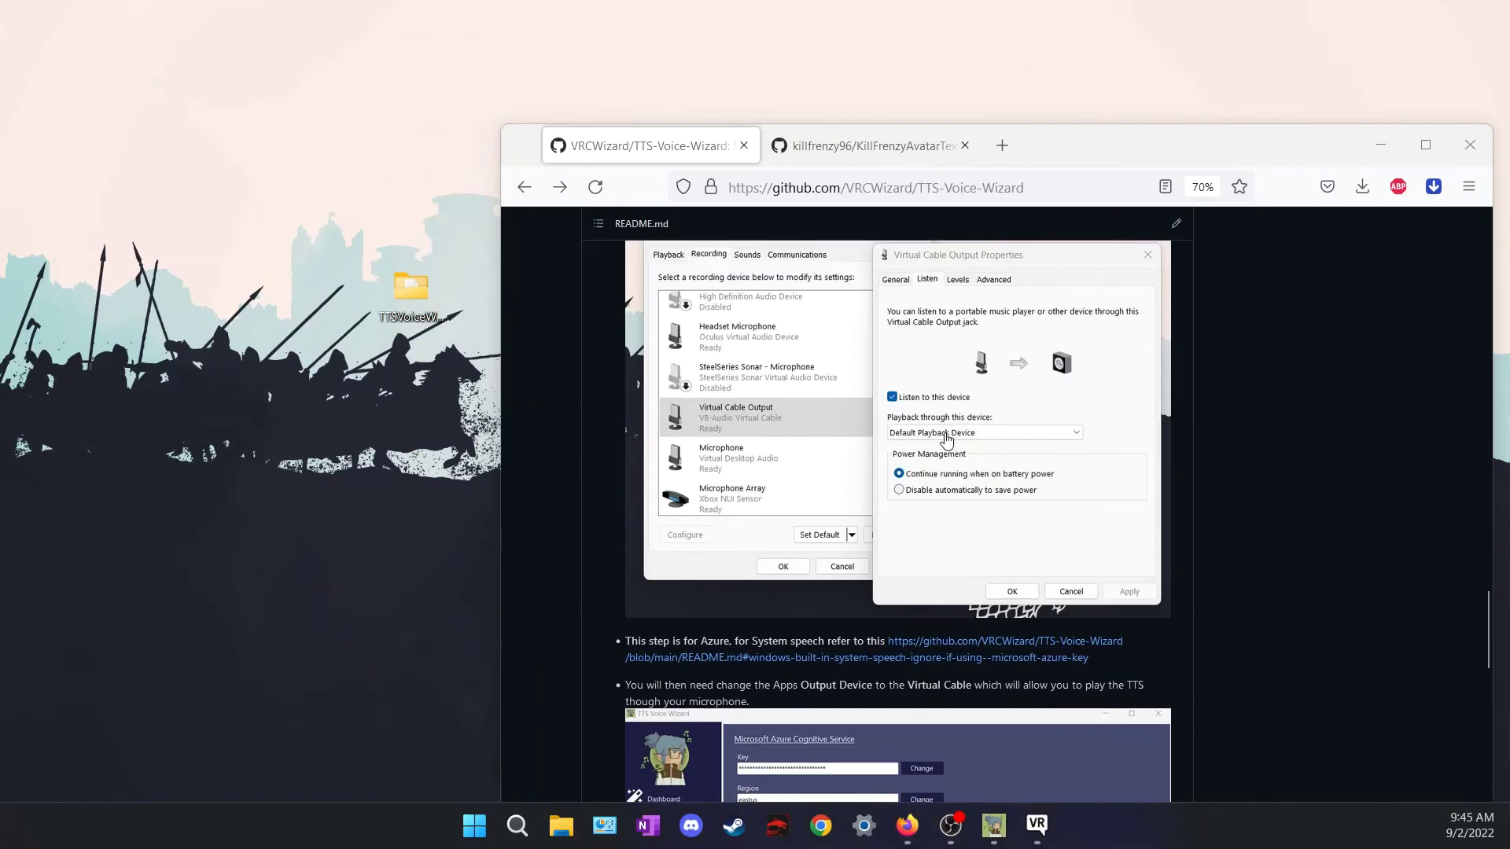
{"action": "scroll", "coordinate": [946, 440], "scroll_direction": "up", "scroll_amount": 5}
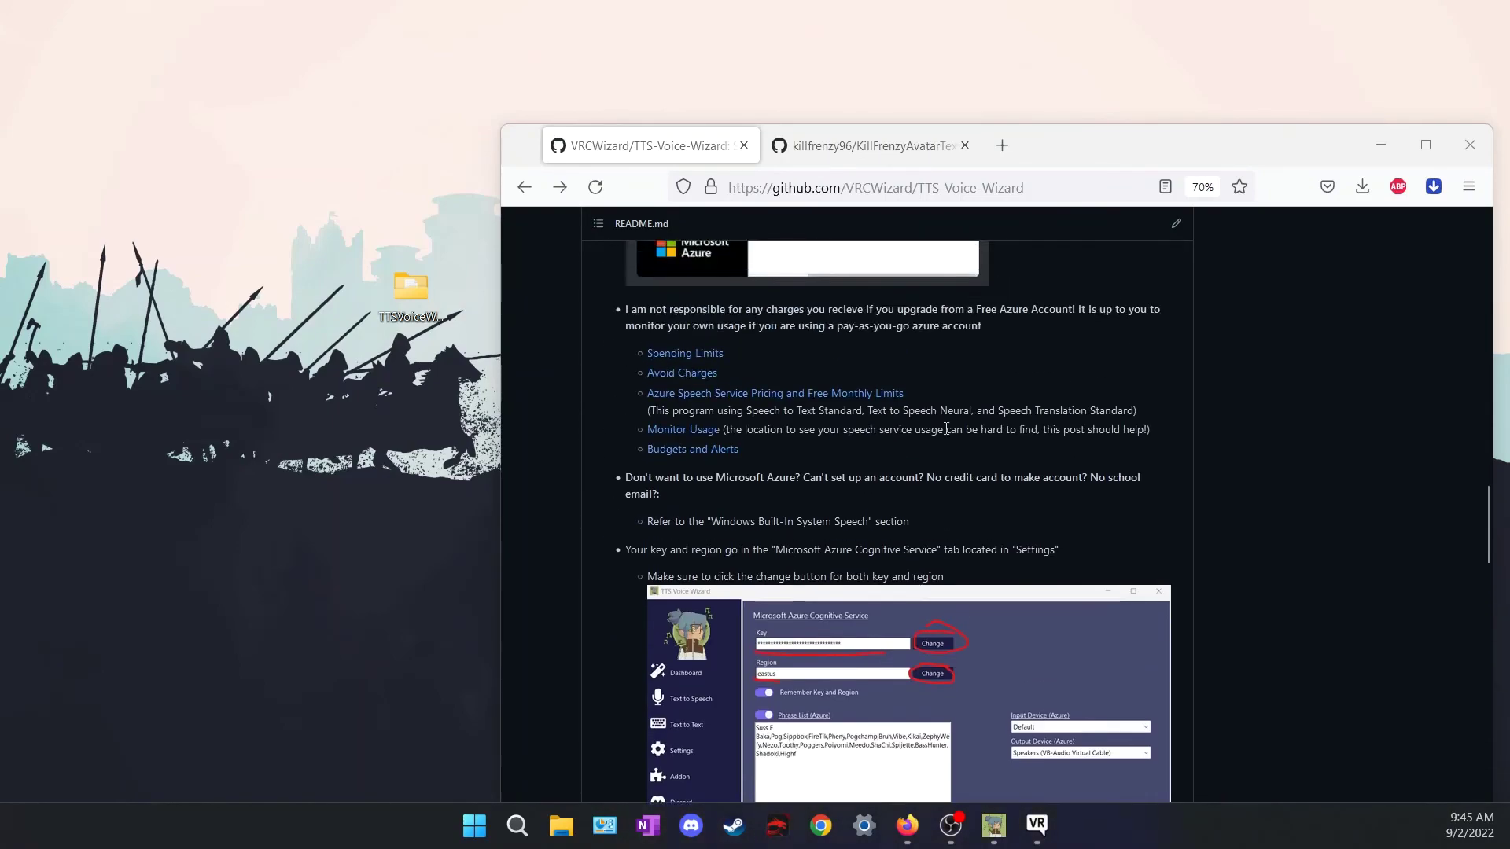
{"action": "scroll", "coordinate": [945, 432], "scroll_direction": "down", "scroll_amount": 15}
{"action": "scroll", "coordinate": [945, 426], "scroll_direction": "down", "scroll_amount": 20}
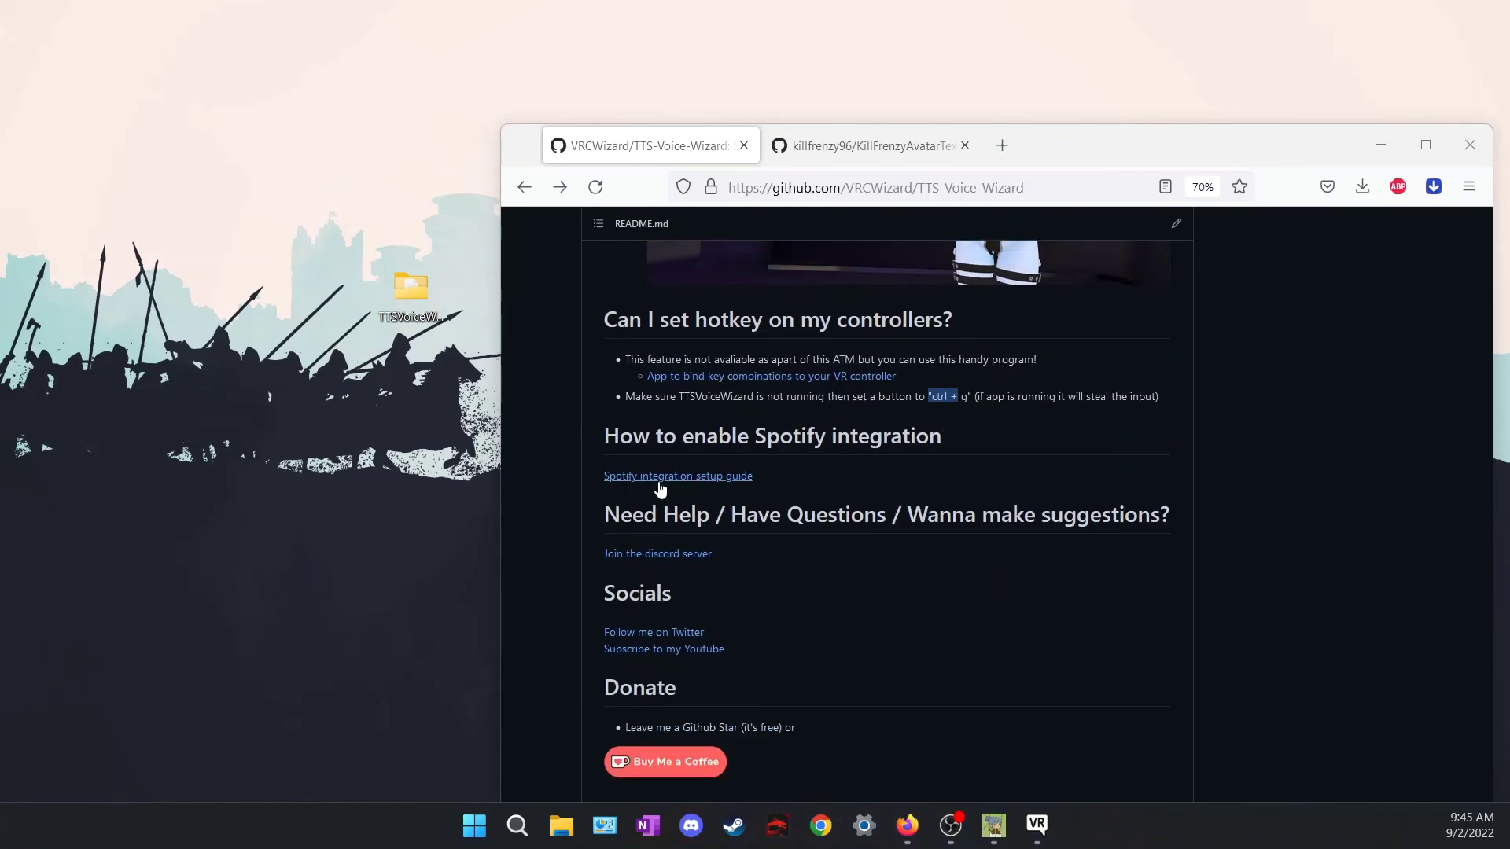
{"action": "left_click", "coordinate": [691, 481]}
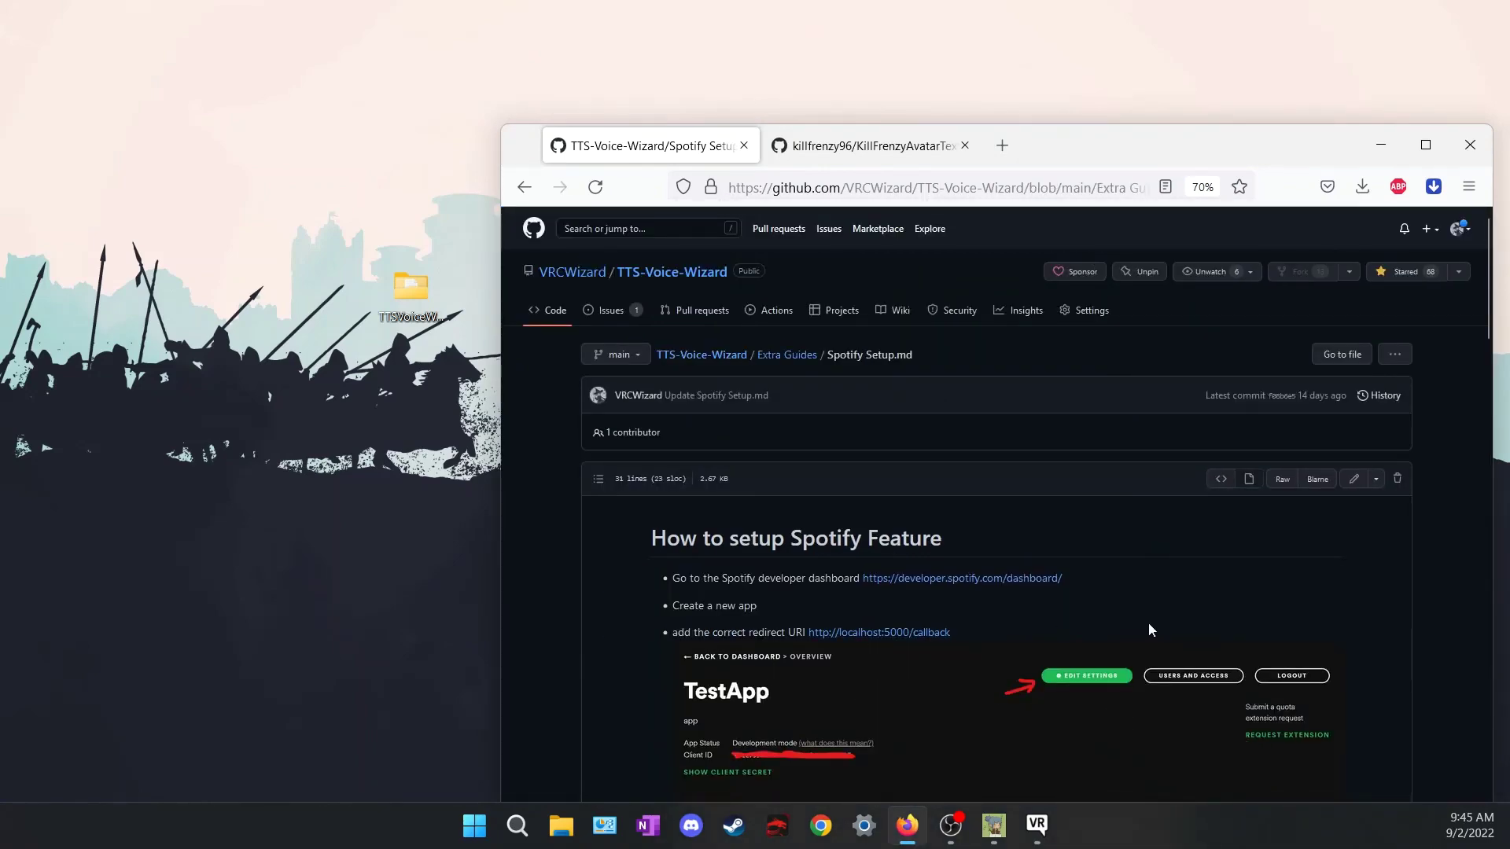
{"action": "scroll", "coordinate": [1157, 629], "scroll_direction": "down", "scroll_amount": 5}
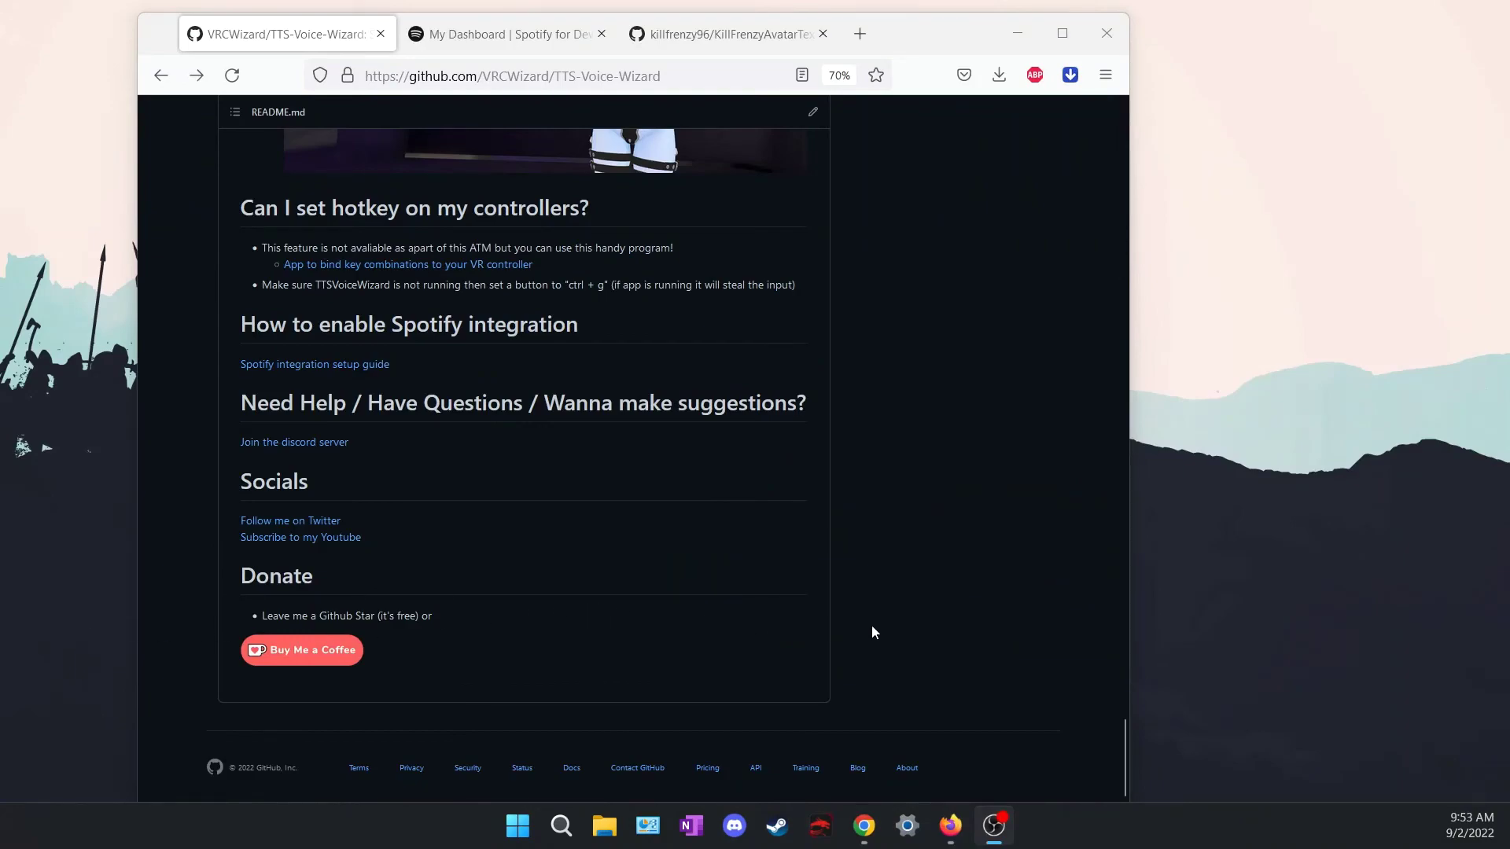
- Return to the start of the TTS-Voice-Wizard repository page and skim its README down to the closing sections
{"action": "scroll", "coordinate": [874, 624], "scroll_direction": "up", "scroll_amount": 4}
{"action": "scroll", "coordinate": [935, 669], "scroll_direction": "down", "scroll_amount": 2}
{"action": "left_click_drag", "start_coordinate": [1126, 751], "coordinate": [1135, 131]}
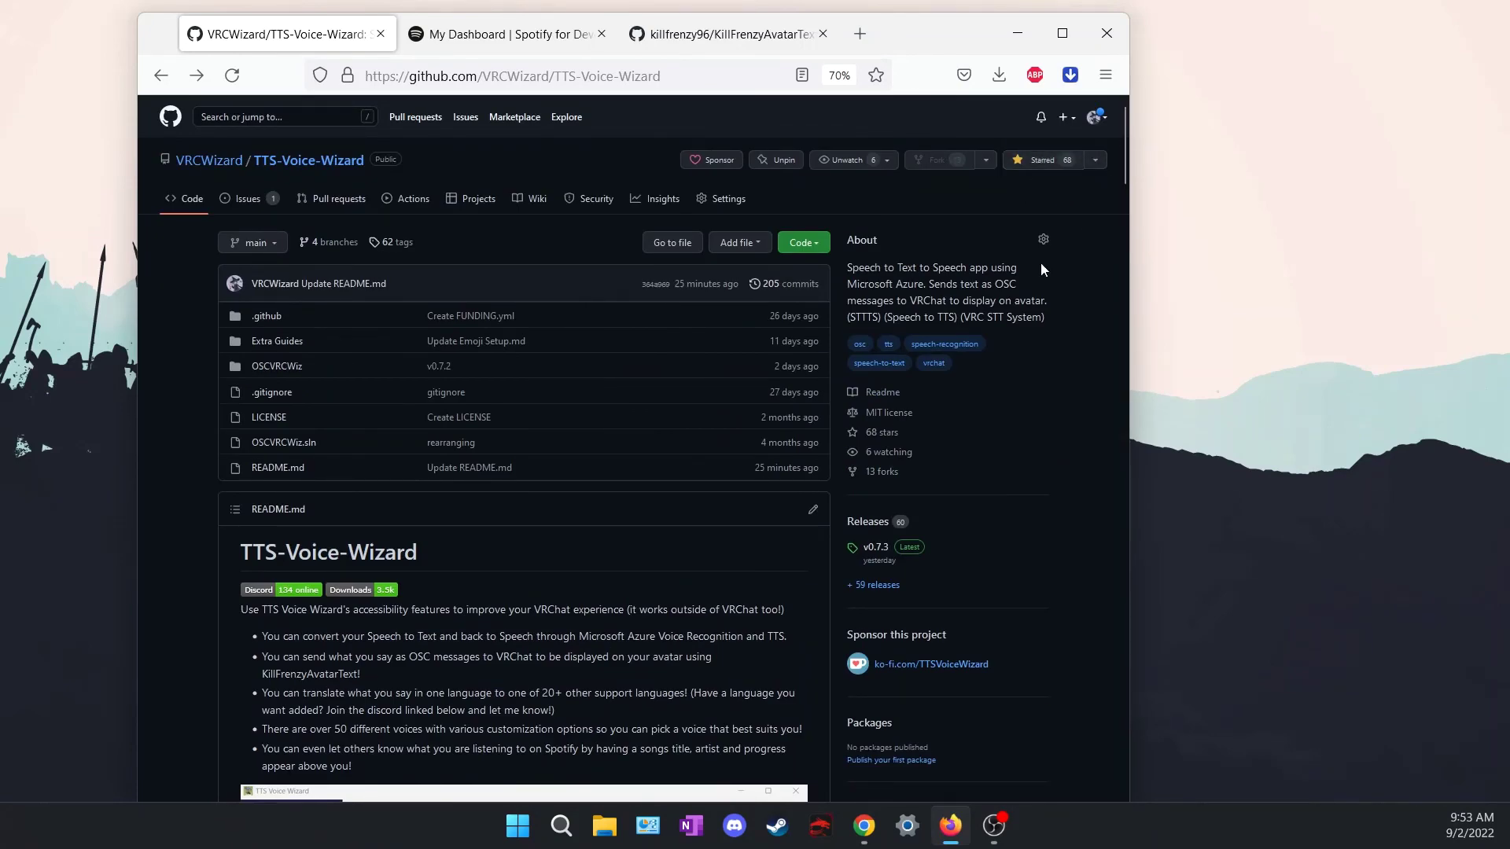
{"action": "scroll", "coordinate": [1077, 236], "scroll_direction": "down", "scroll_amount": 1}
{"action": "scroll", "coordinate": [1077, 234], "scroll_direction": "down", "scroll_amount": 20}
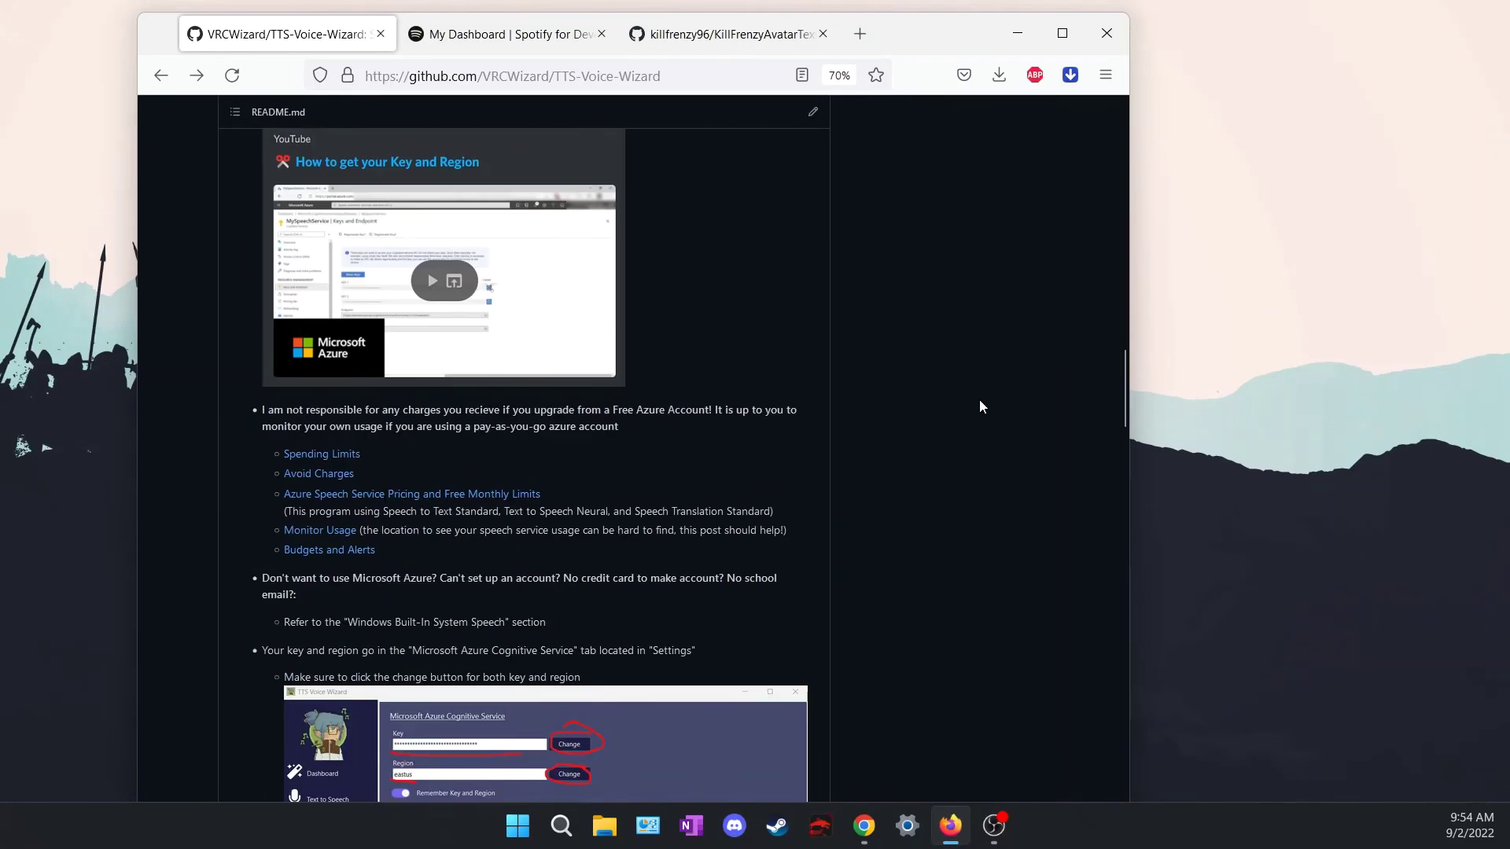
{"action": "scroll", "coordinate": [978, 407], "scroll_direction": "down", "scroll_amount": 20}
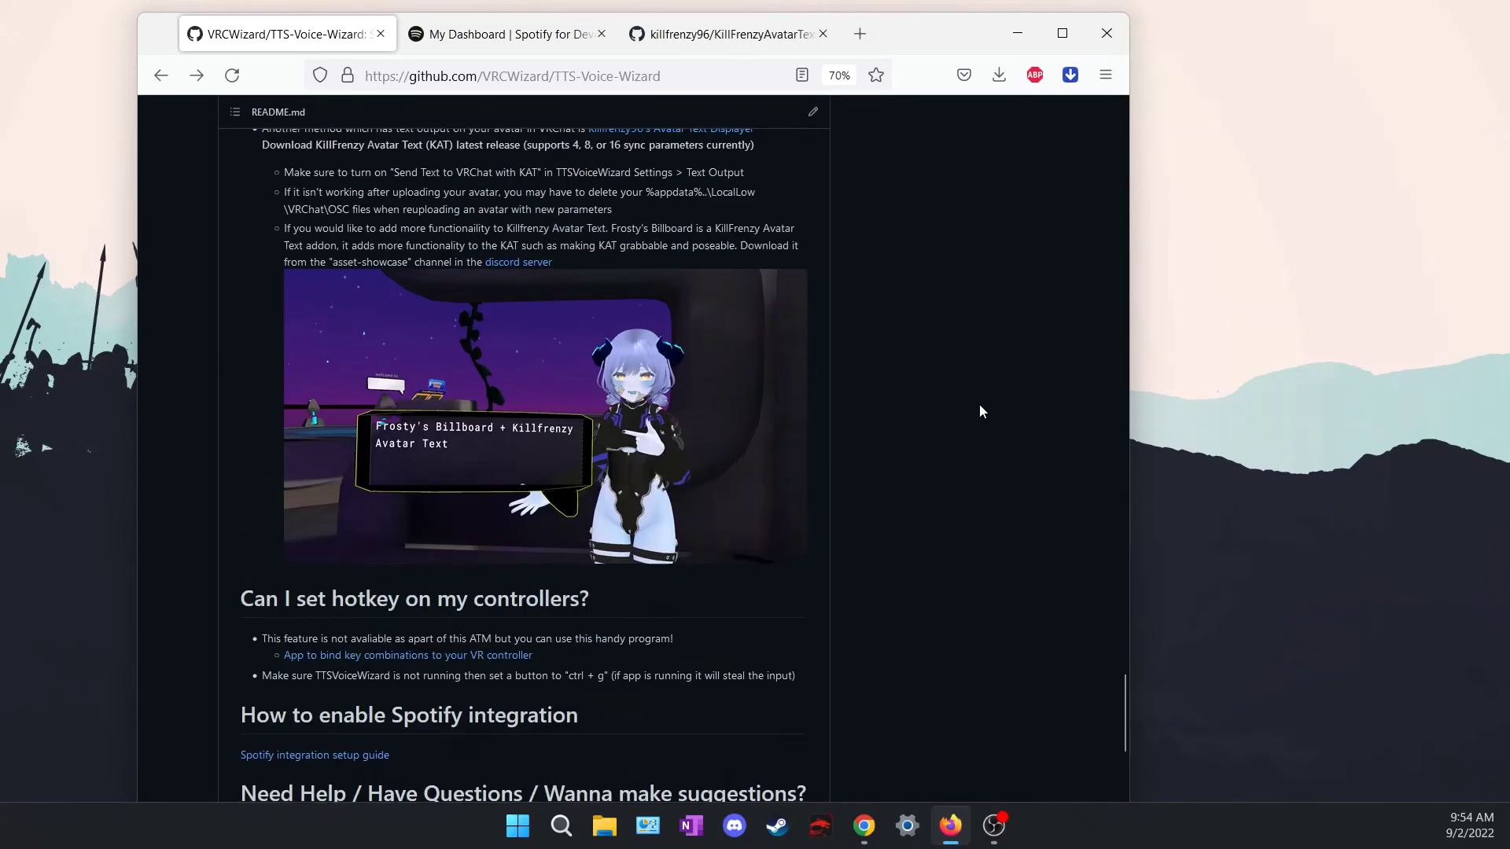
- Open the project's Buy Me a Coffee page from the README's Donate section and read its donation options and supporter perks
{"action": "left_click", "coordinate": [328, 651]}
{"action": "scroll", "coordinate": [589, 621], "scroll_direction": "down", "scroll_amount": 10}
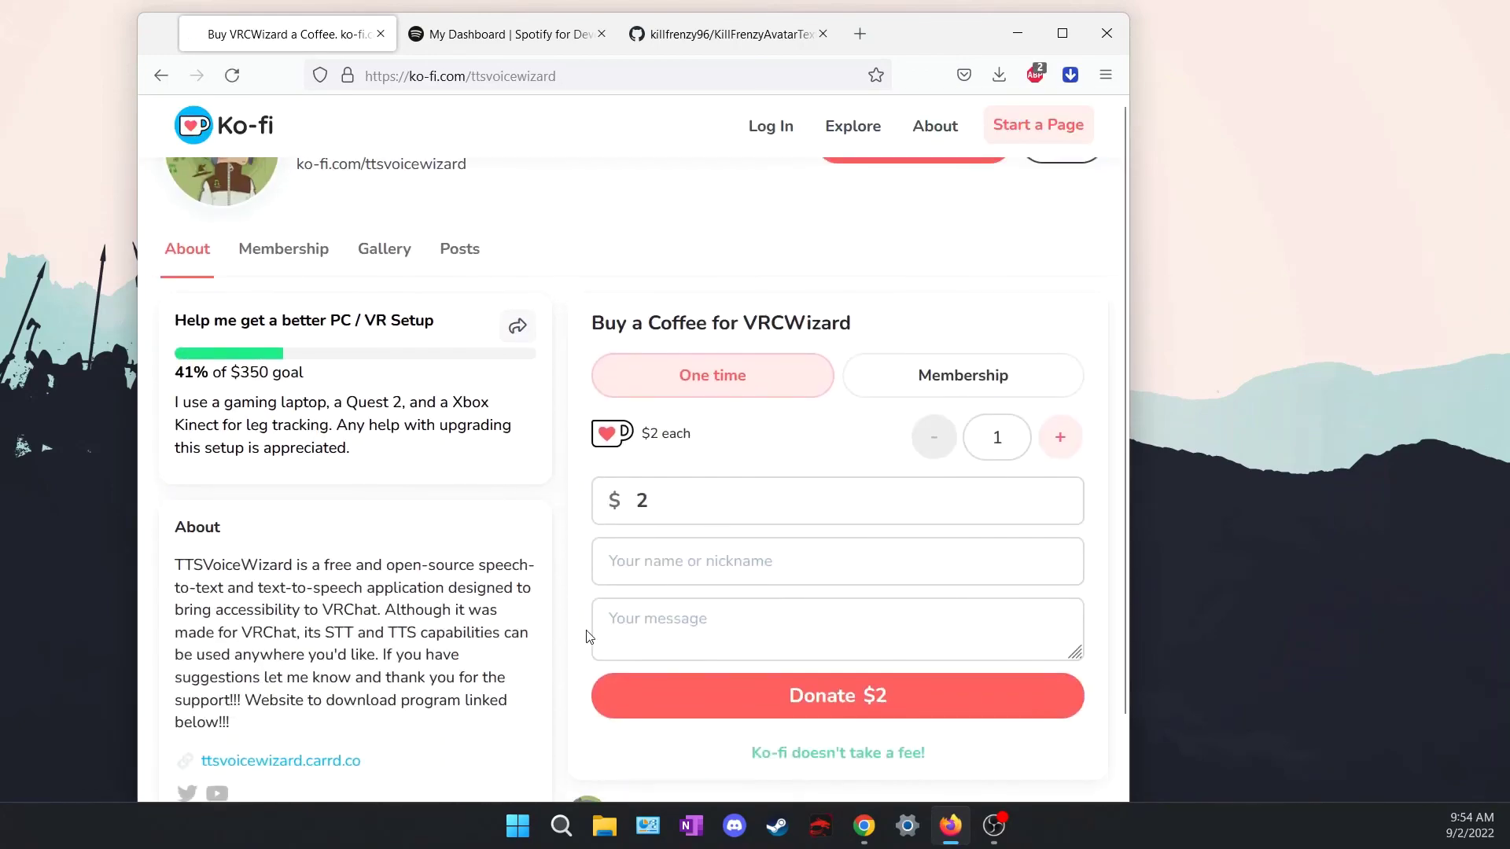
{"action": "scroll", "coordinate": [487, 338], "scroll_direction": "up", "scroll_amount": 4}
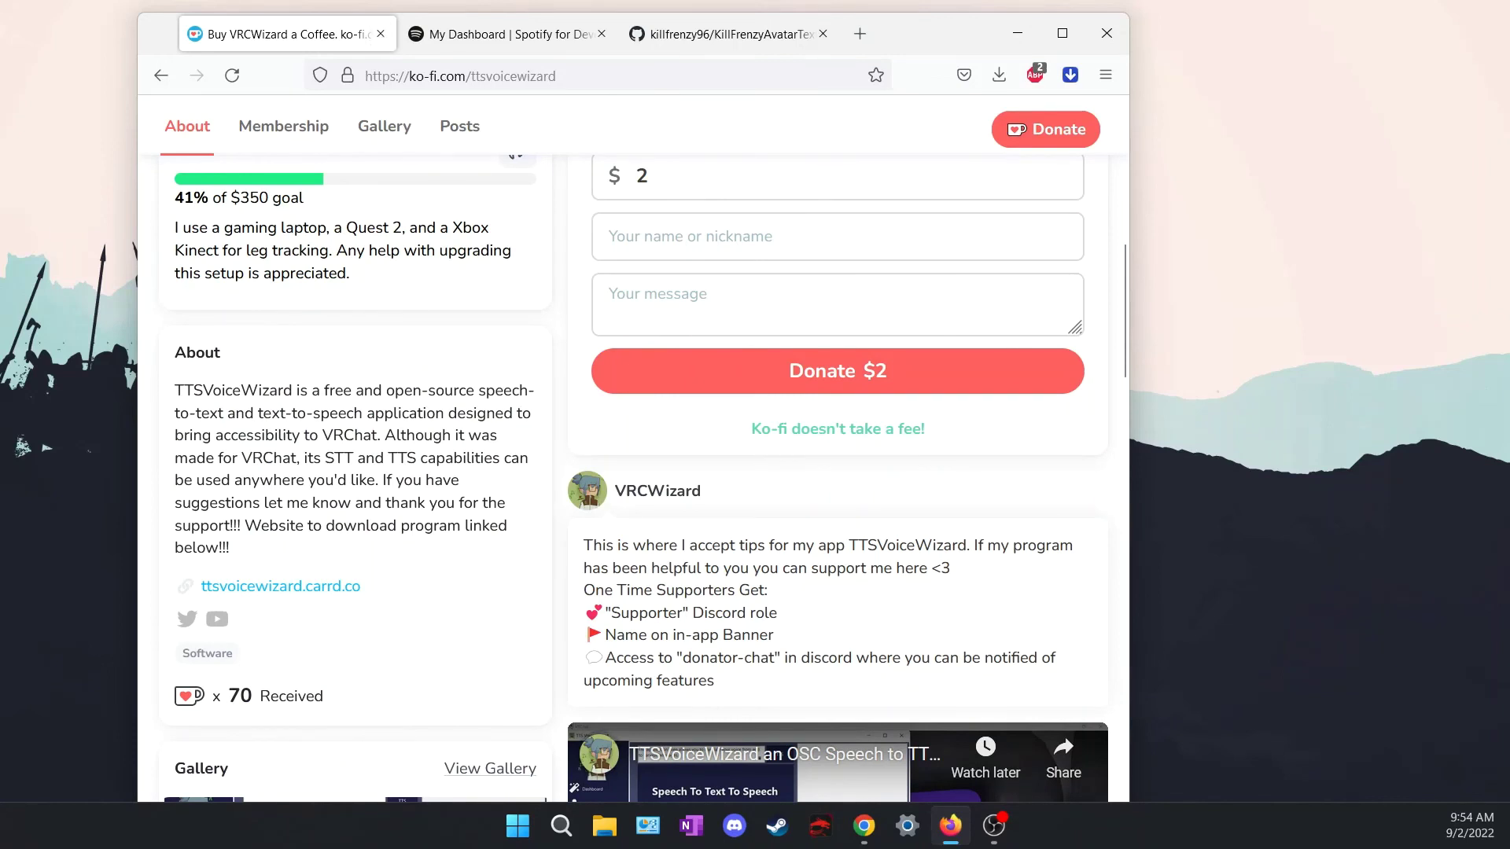
{"action": "key", "text": "alt+Tab"}
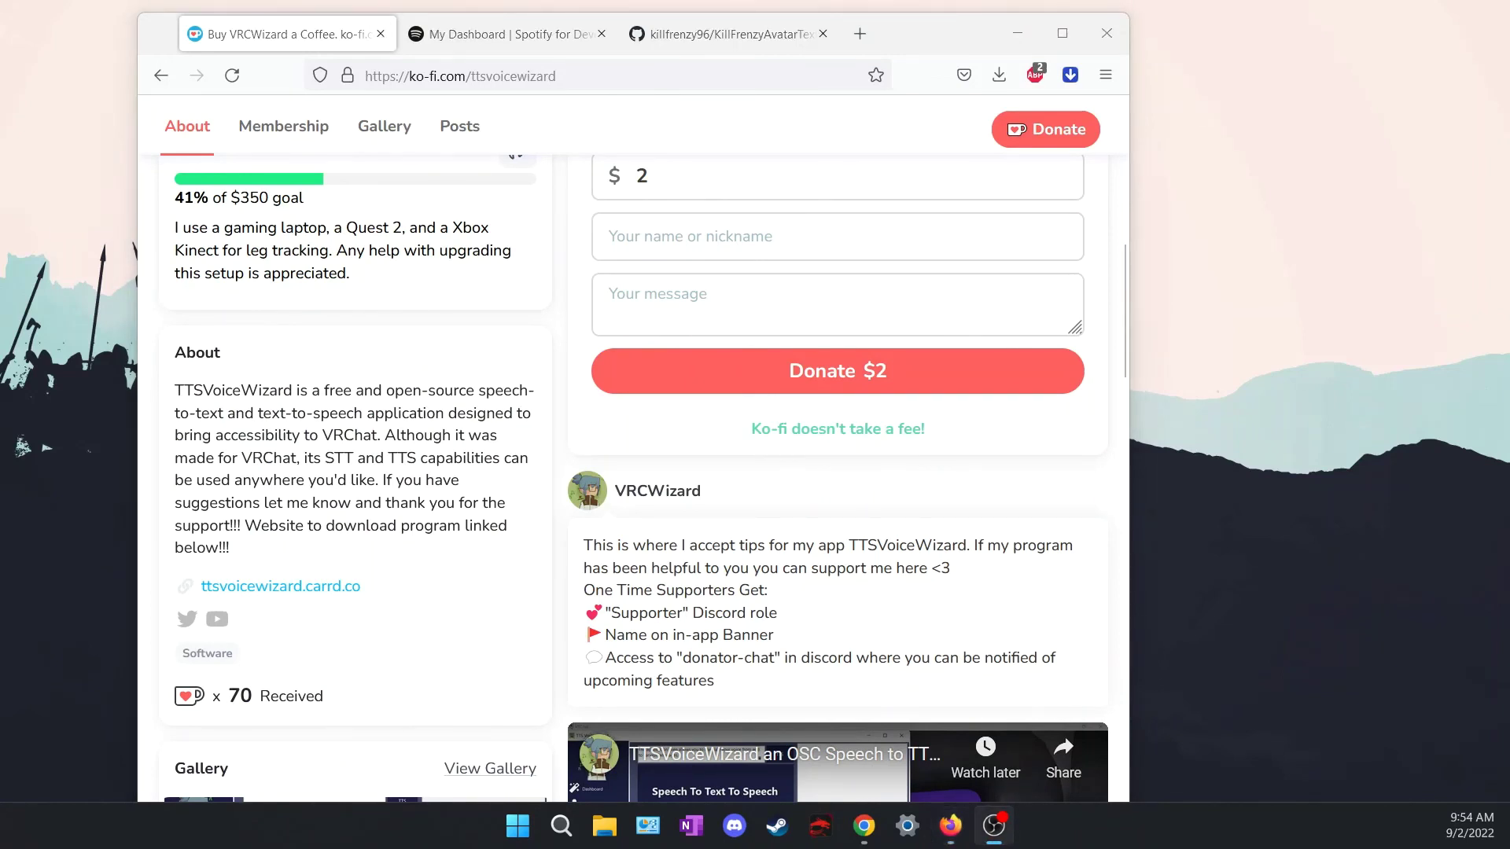